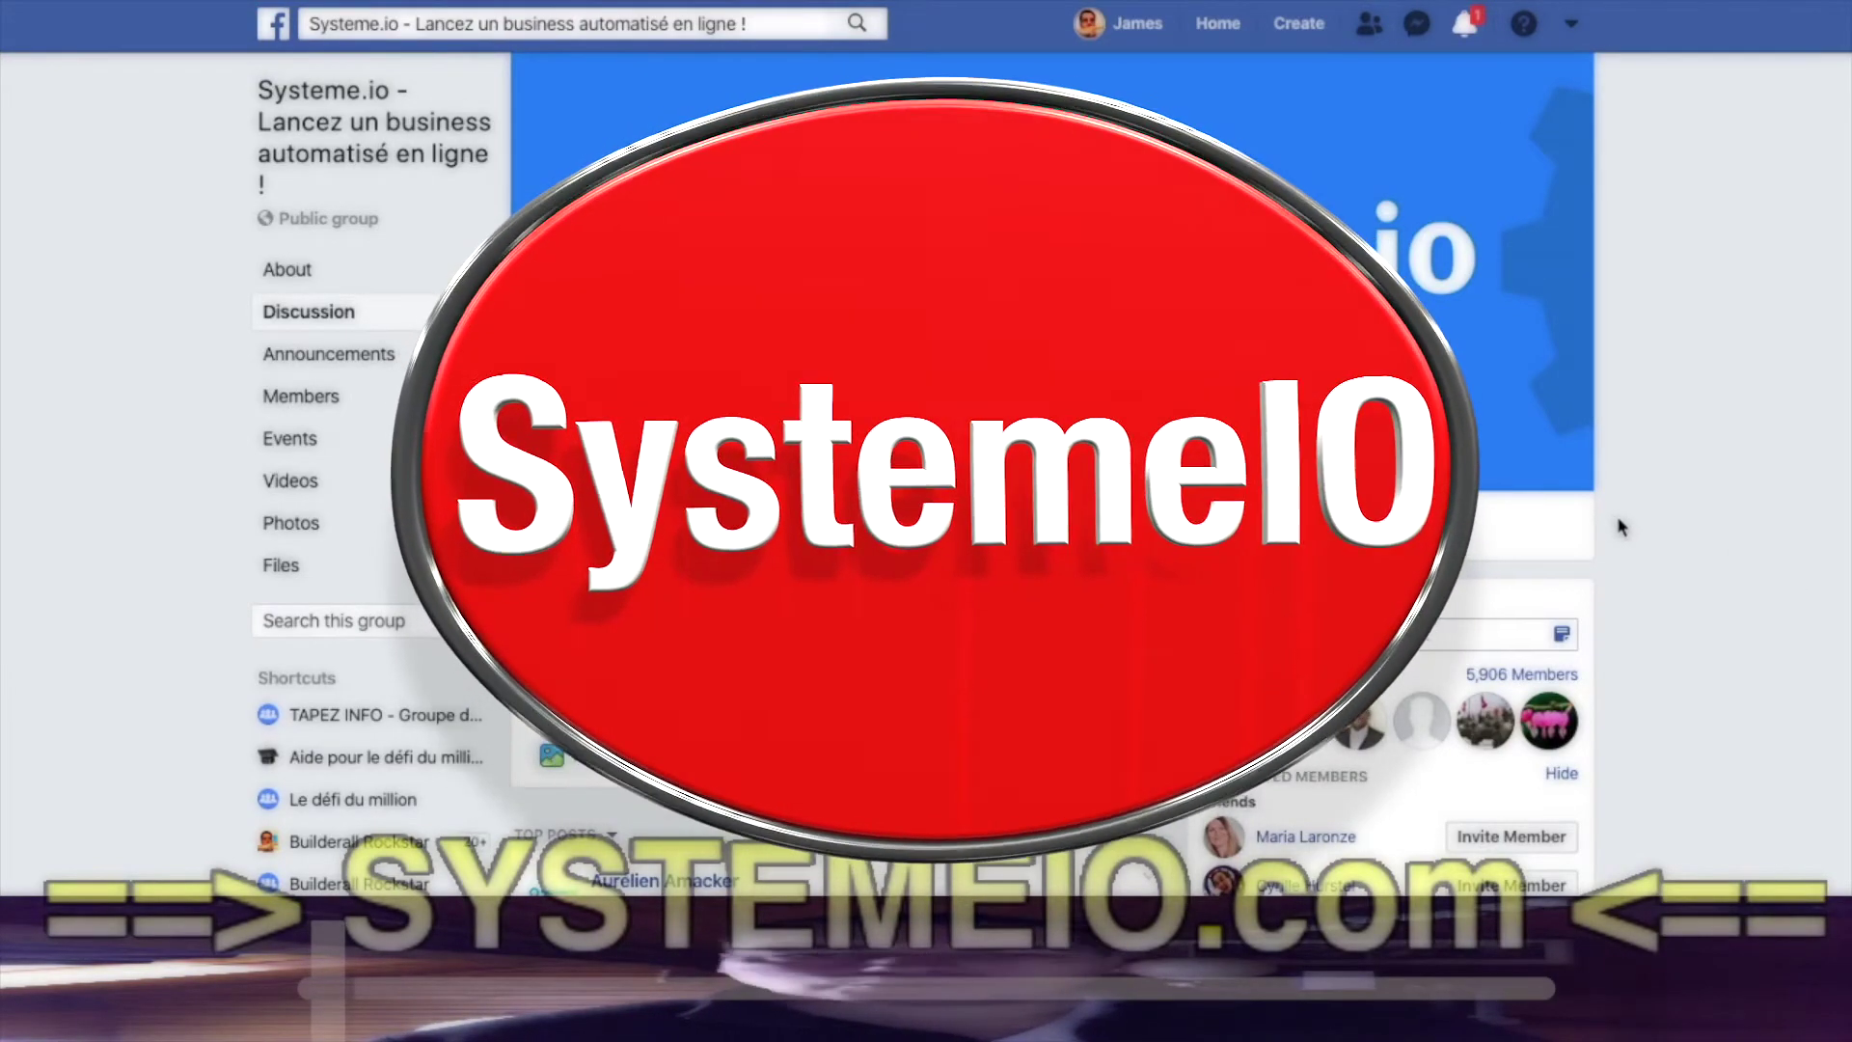
# - Scroll the group feed to the 'Tunnel affilié à télécharger' post and expand its full text
pyautogui.scroll(-1, 1620, 525)
pyautogui.scroll(-5, 1620, 526)
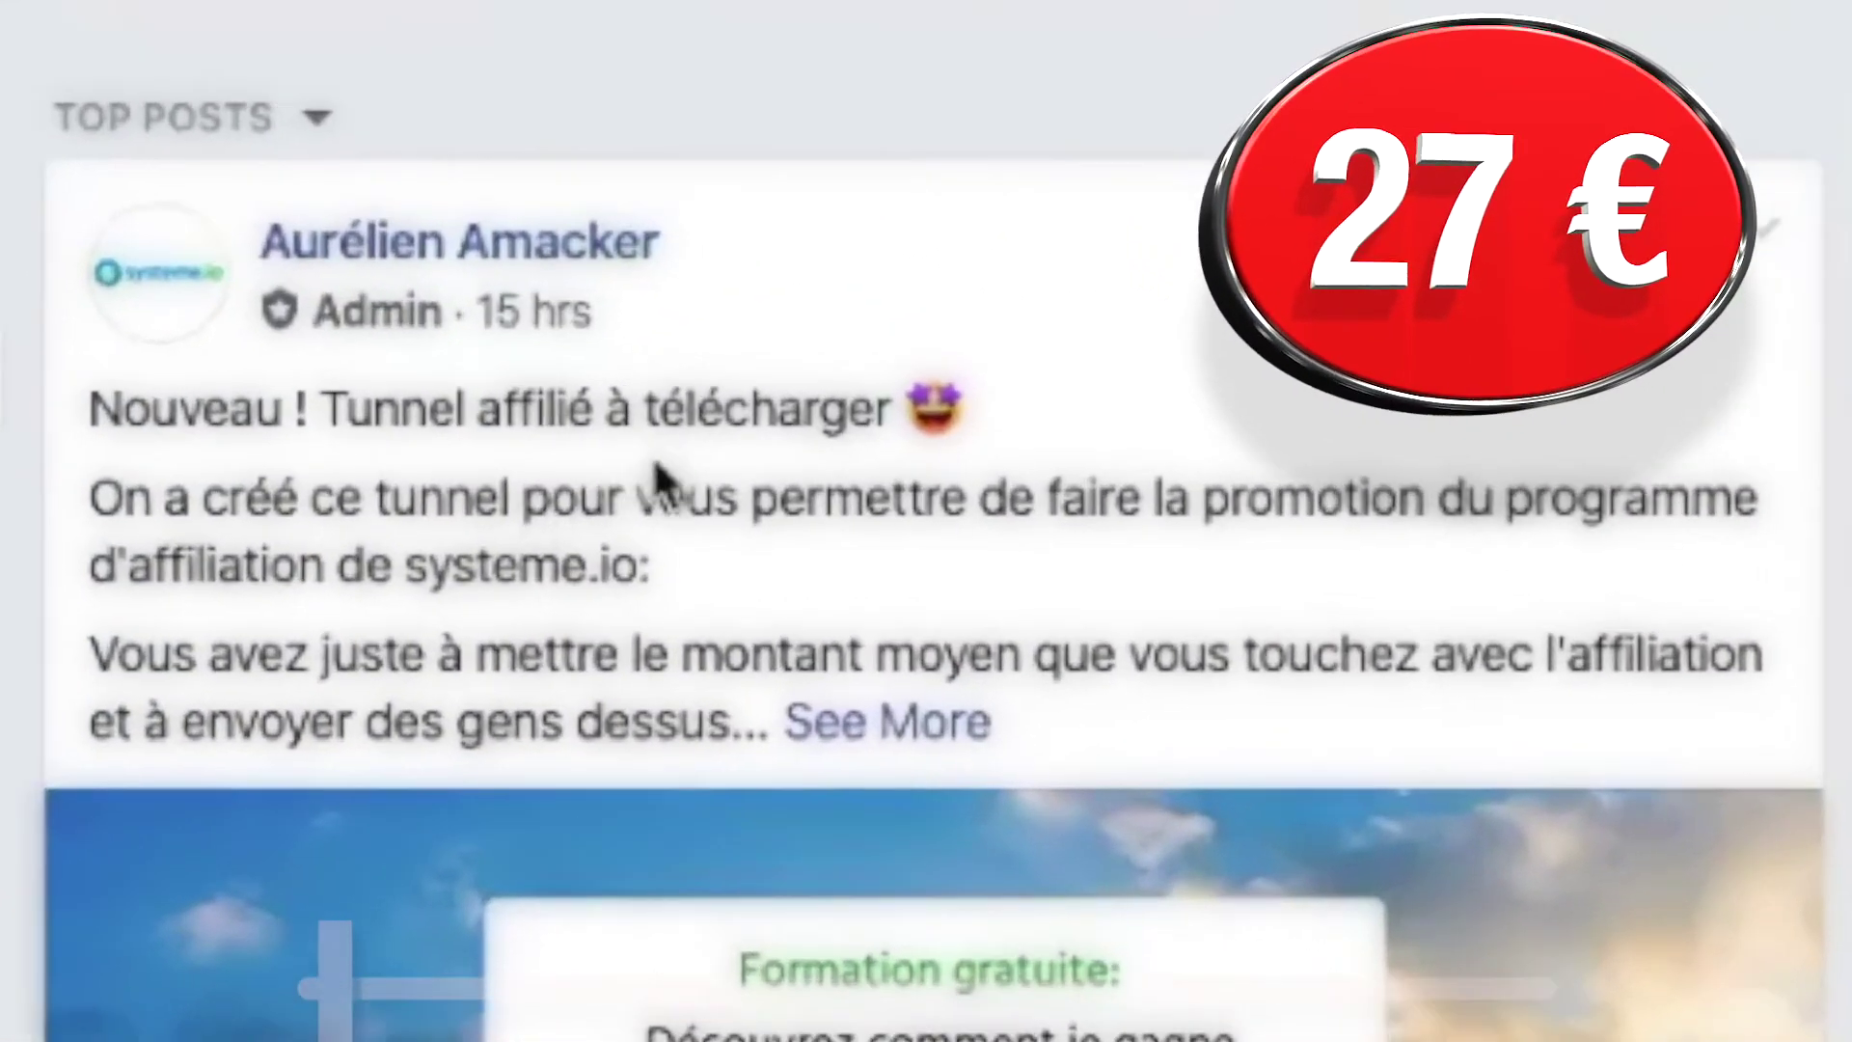
pyautogui.scroll(-2, 694, 588)
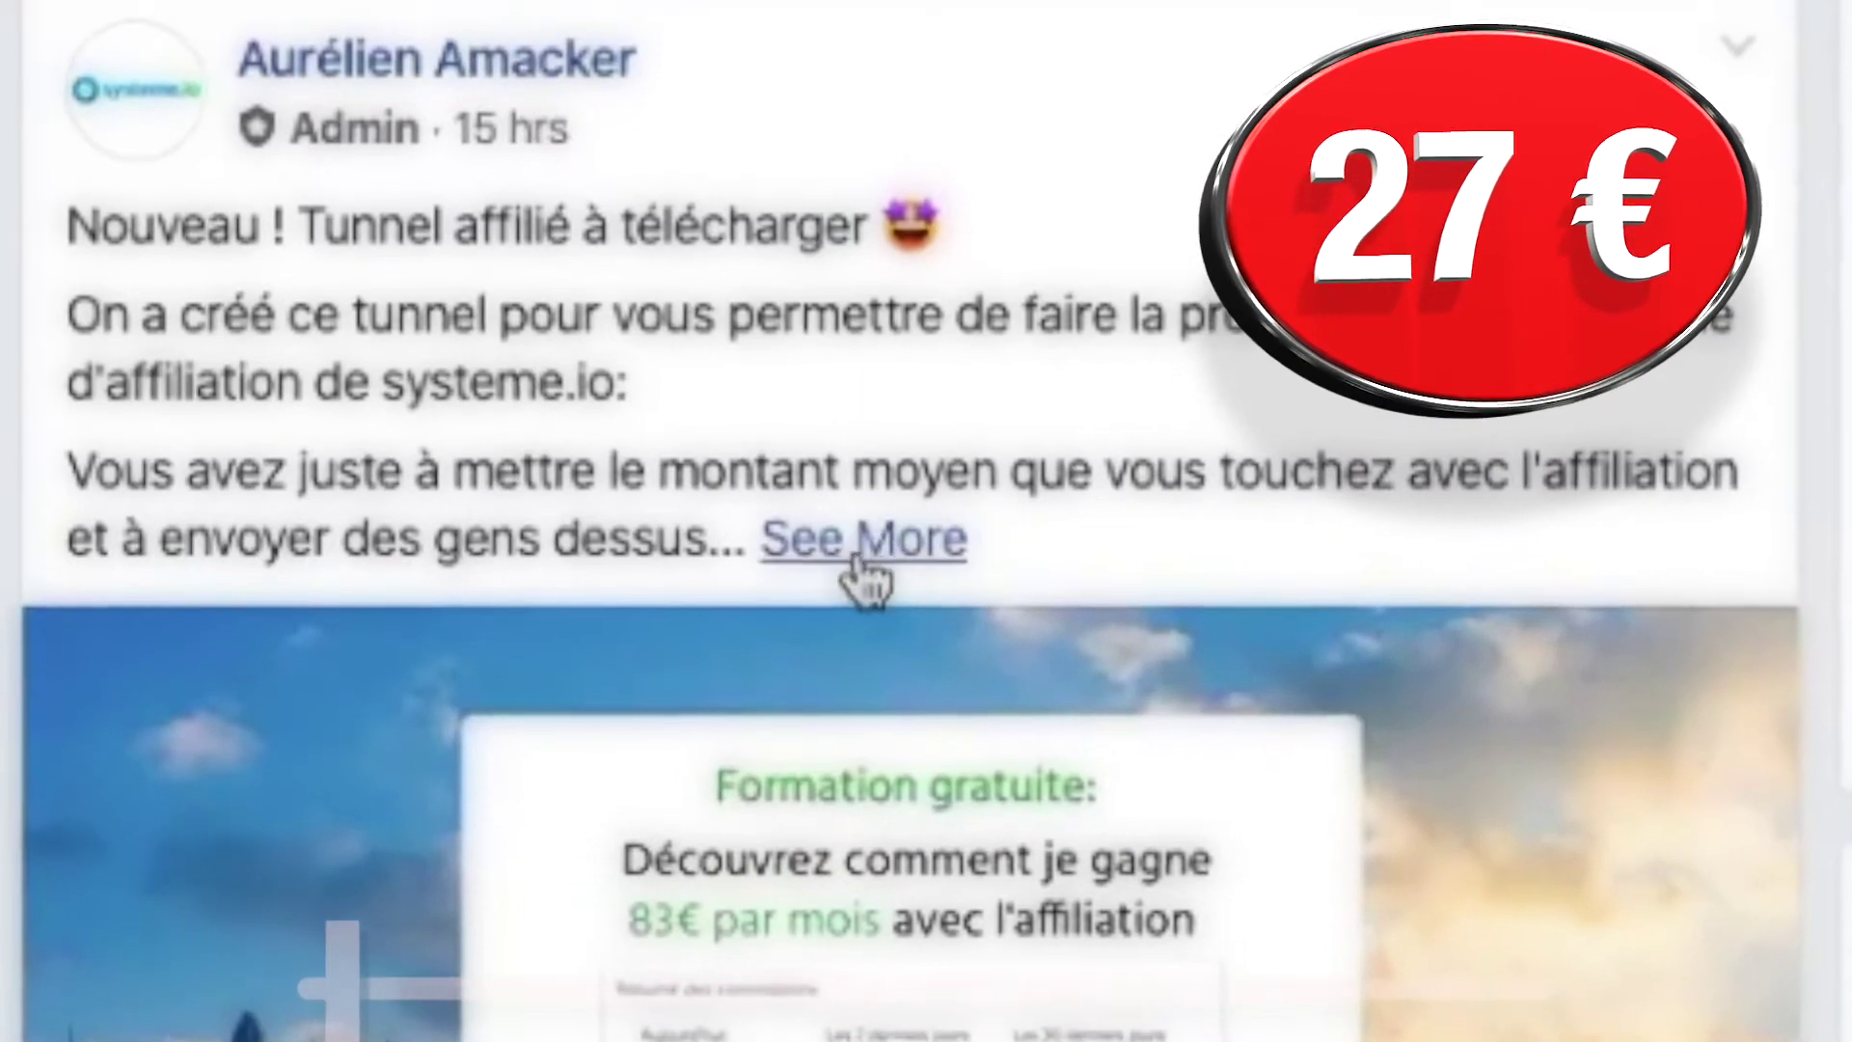
pyautogui.click(872, 564)
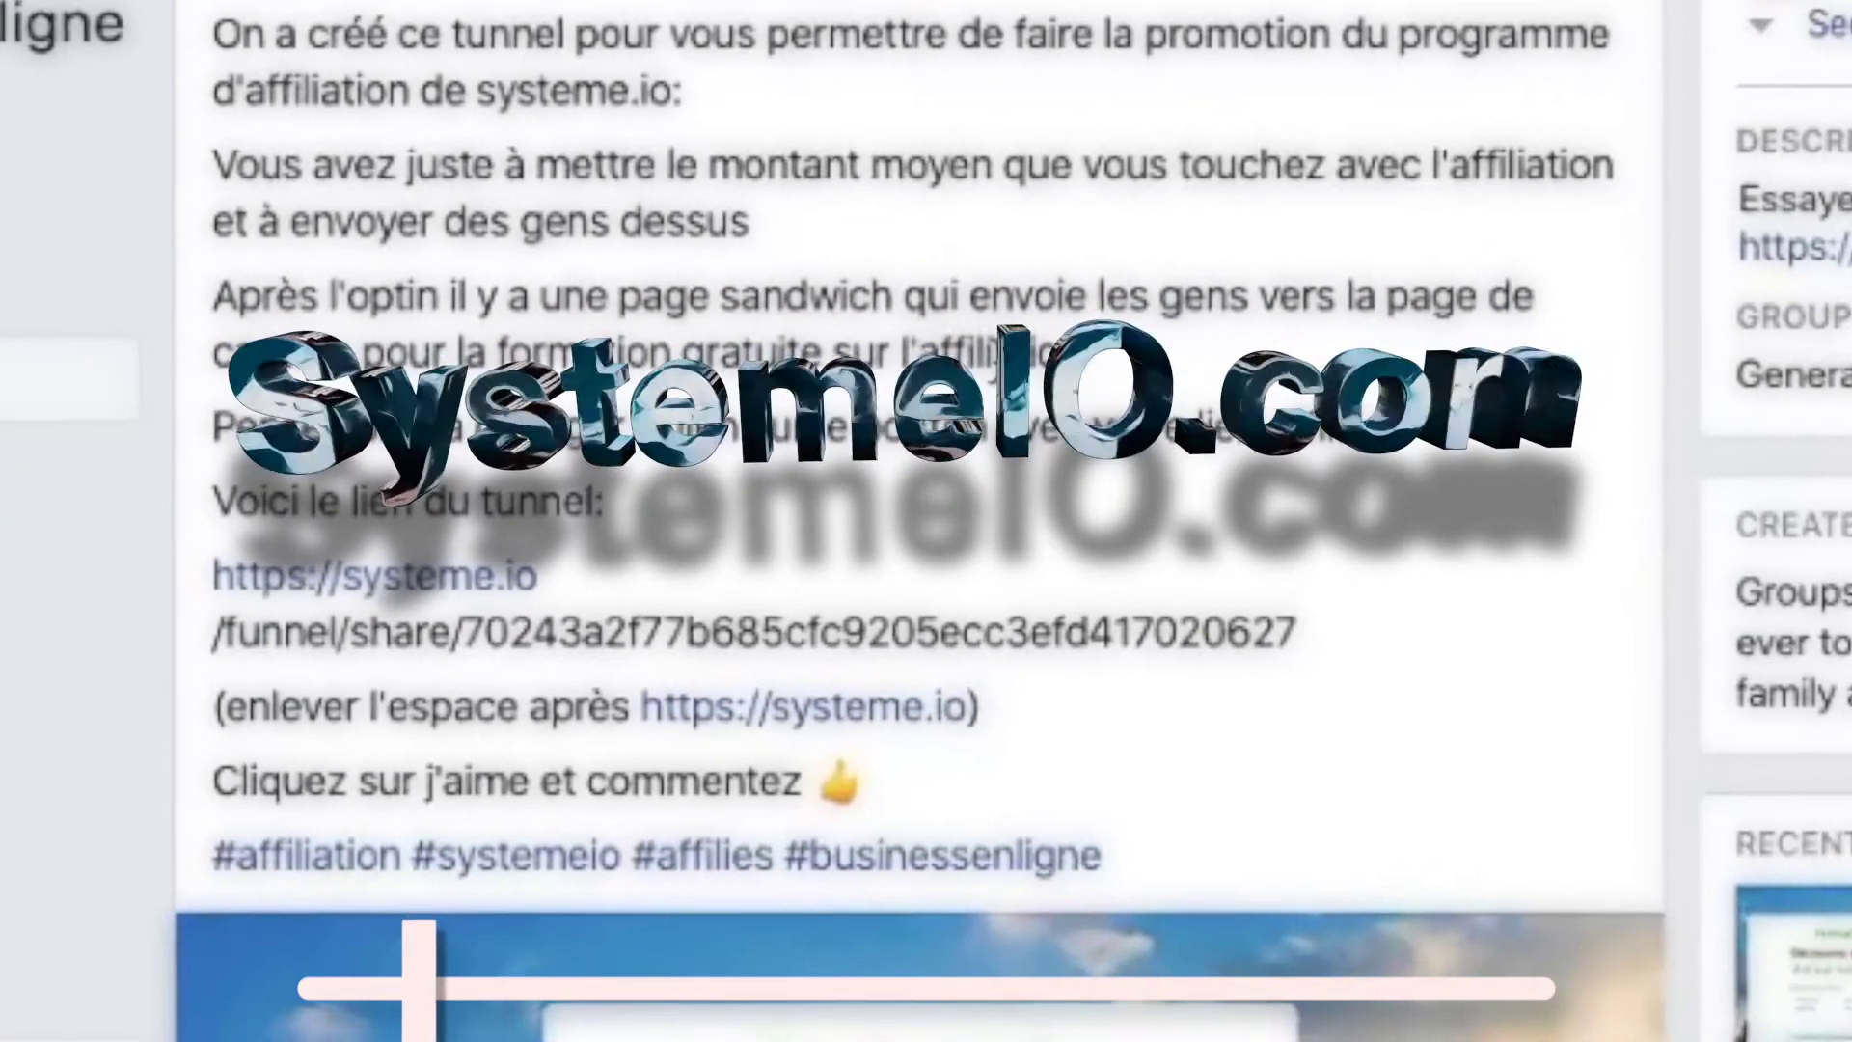
pyautogui.scroll(-8, 926, 521)
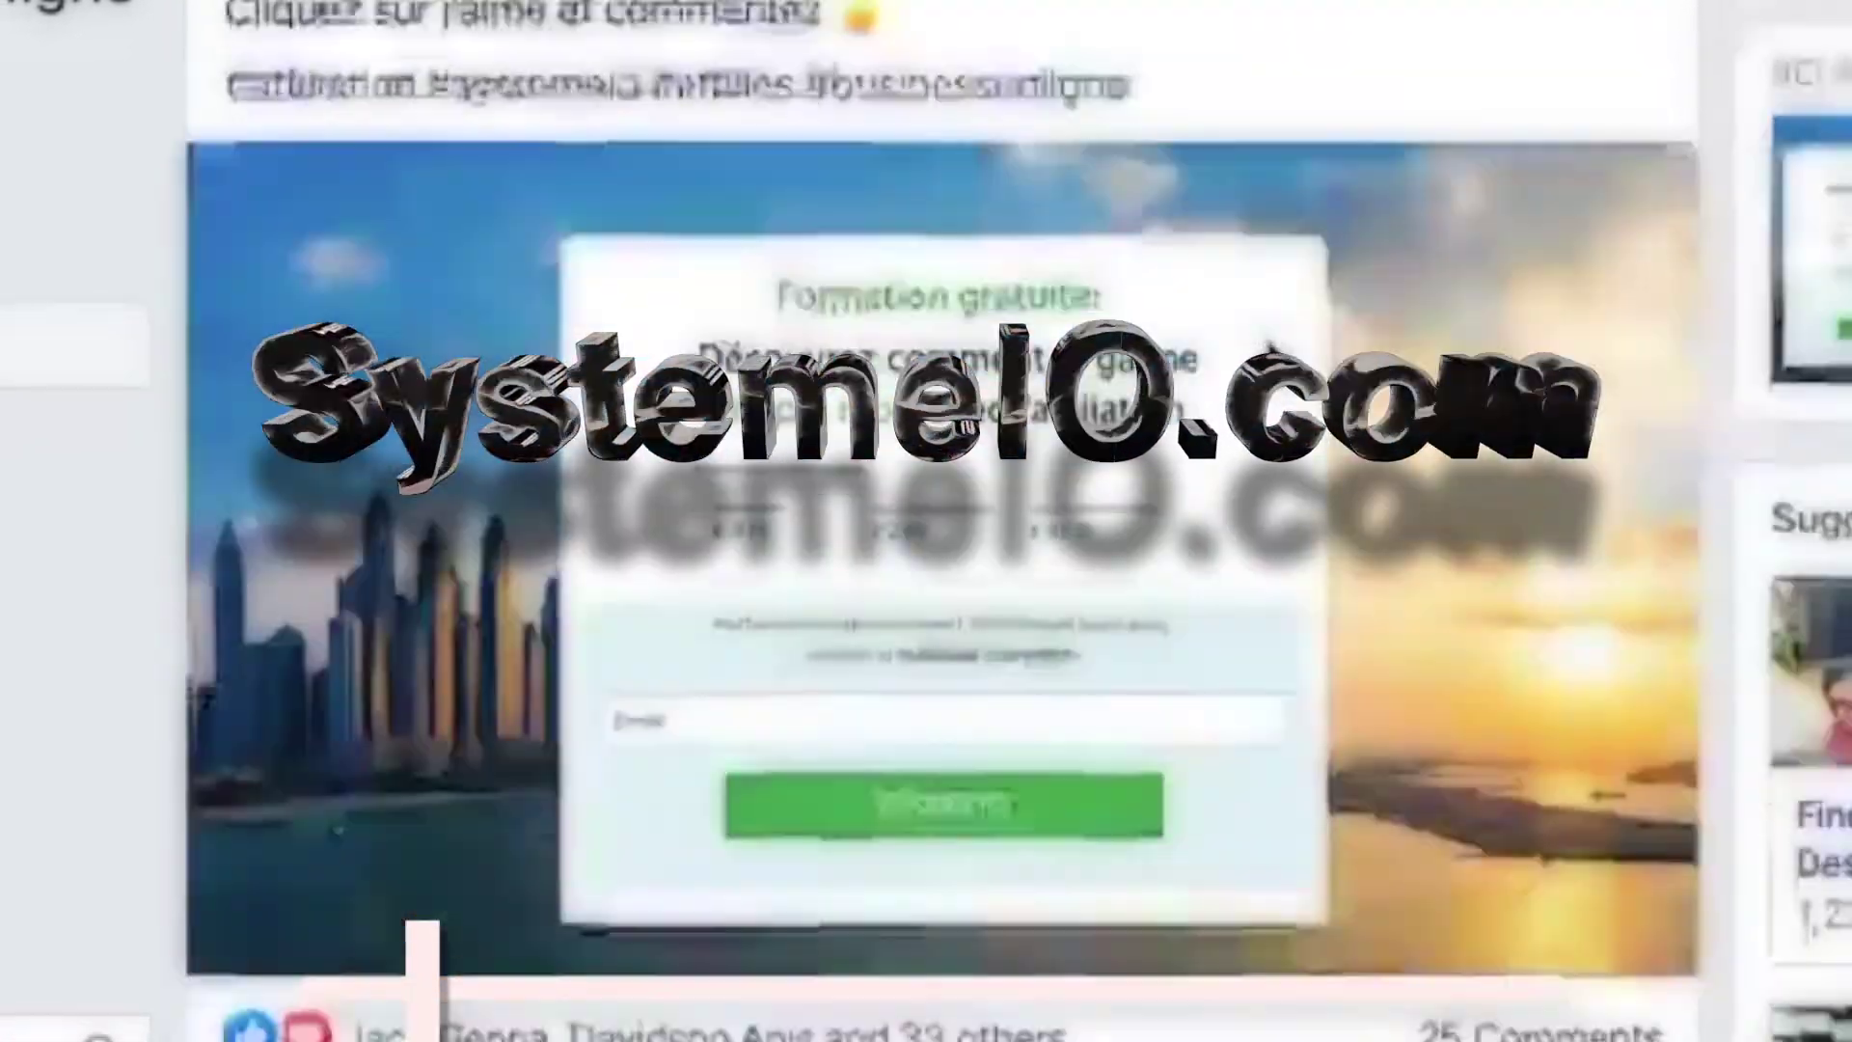
pyautogui.scroll(-10, 1292, 306)
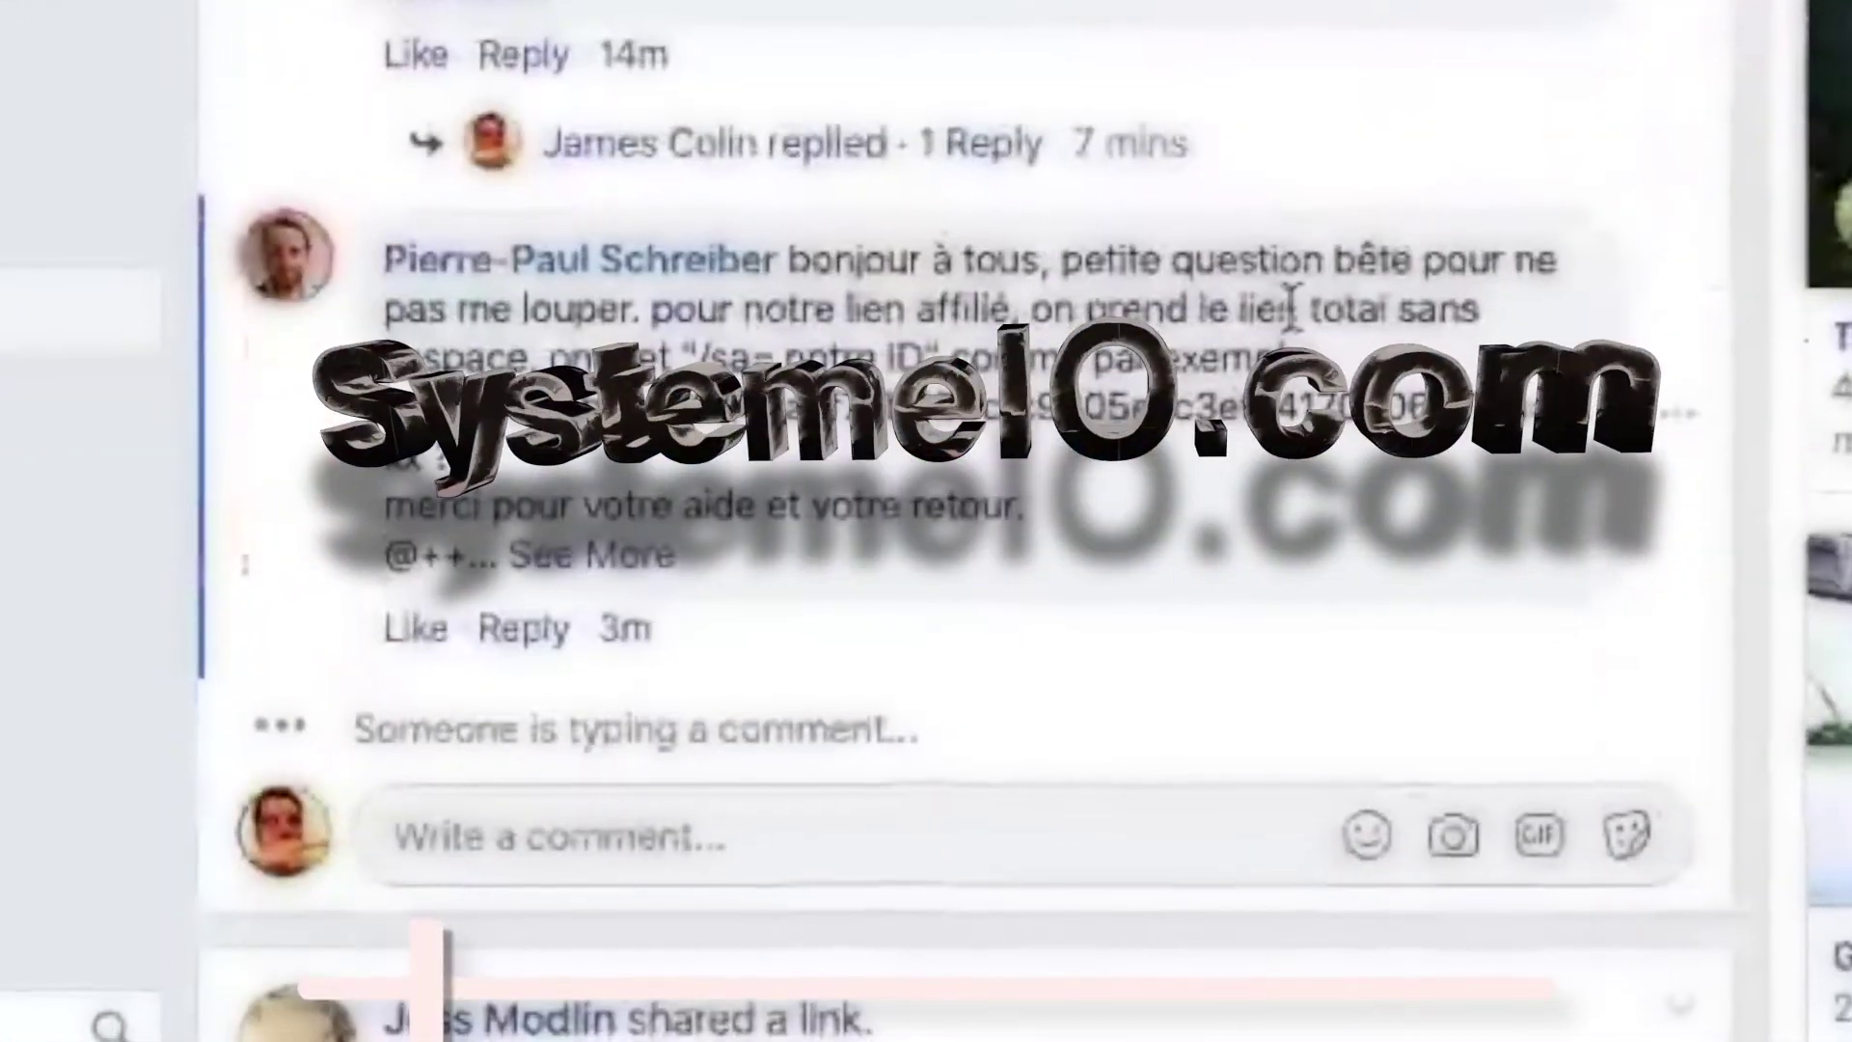
pyautogui.scroll(-15, 1293, 307)
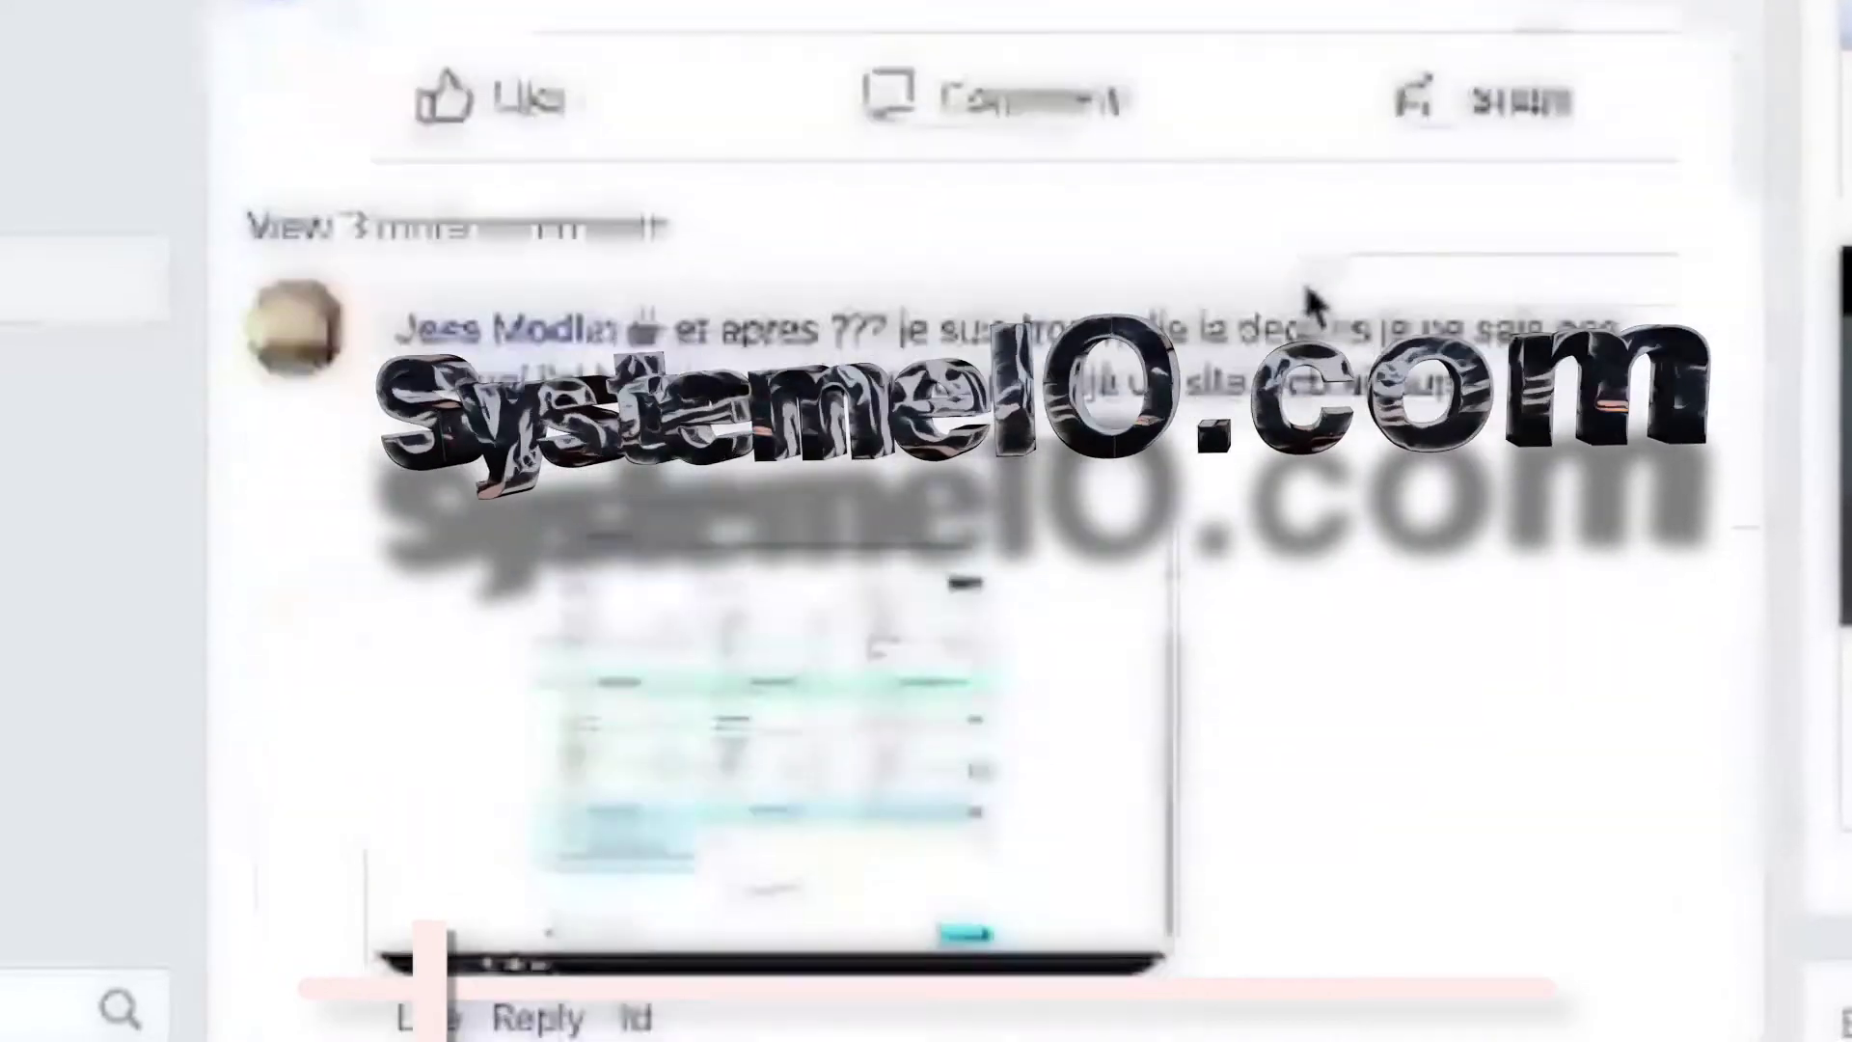
pyautogui.scroll(-14, 1314, 307)
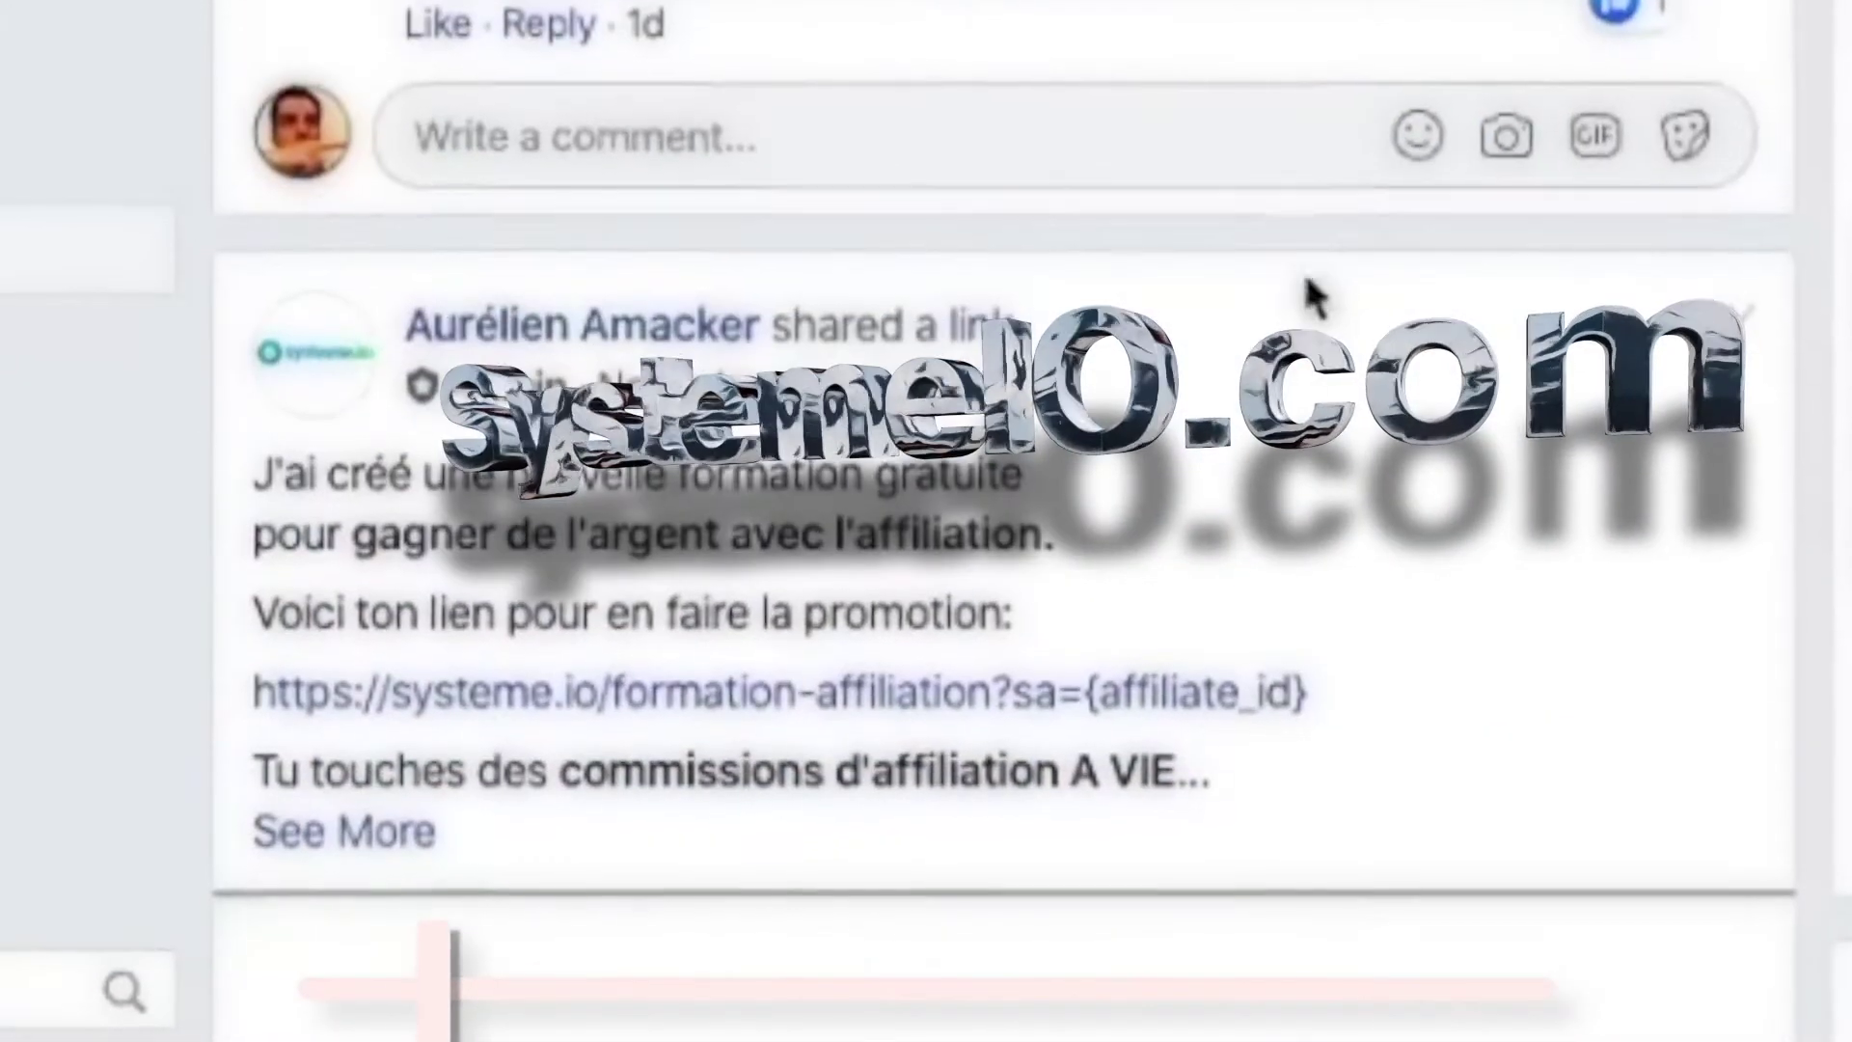
pyautogui.scroll(-5, 1314, 294)
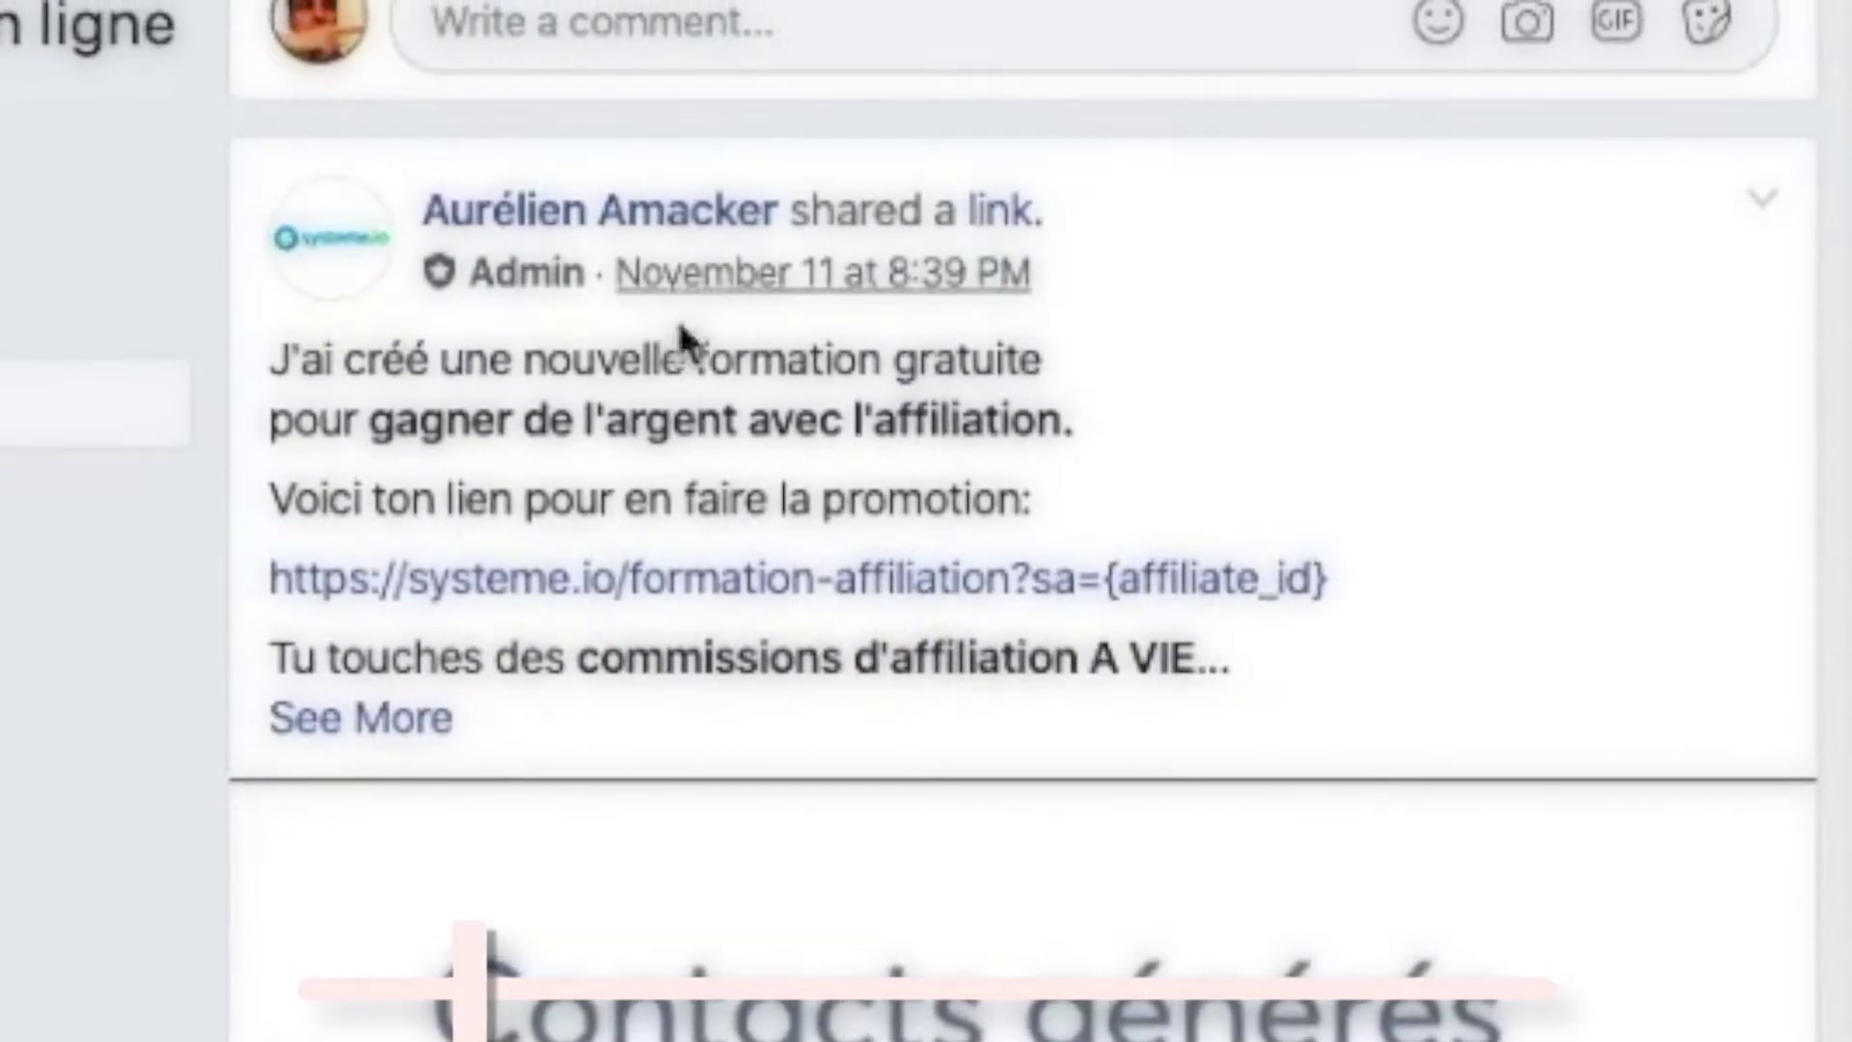
pyautogui.scroll(-15, 1326, 429)
pyautogui.scroll(10, 1316, 453)
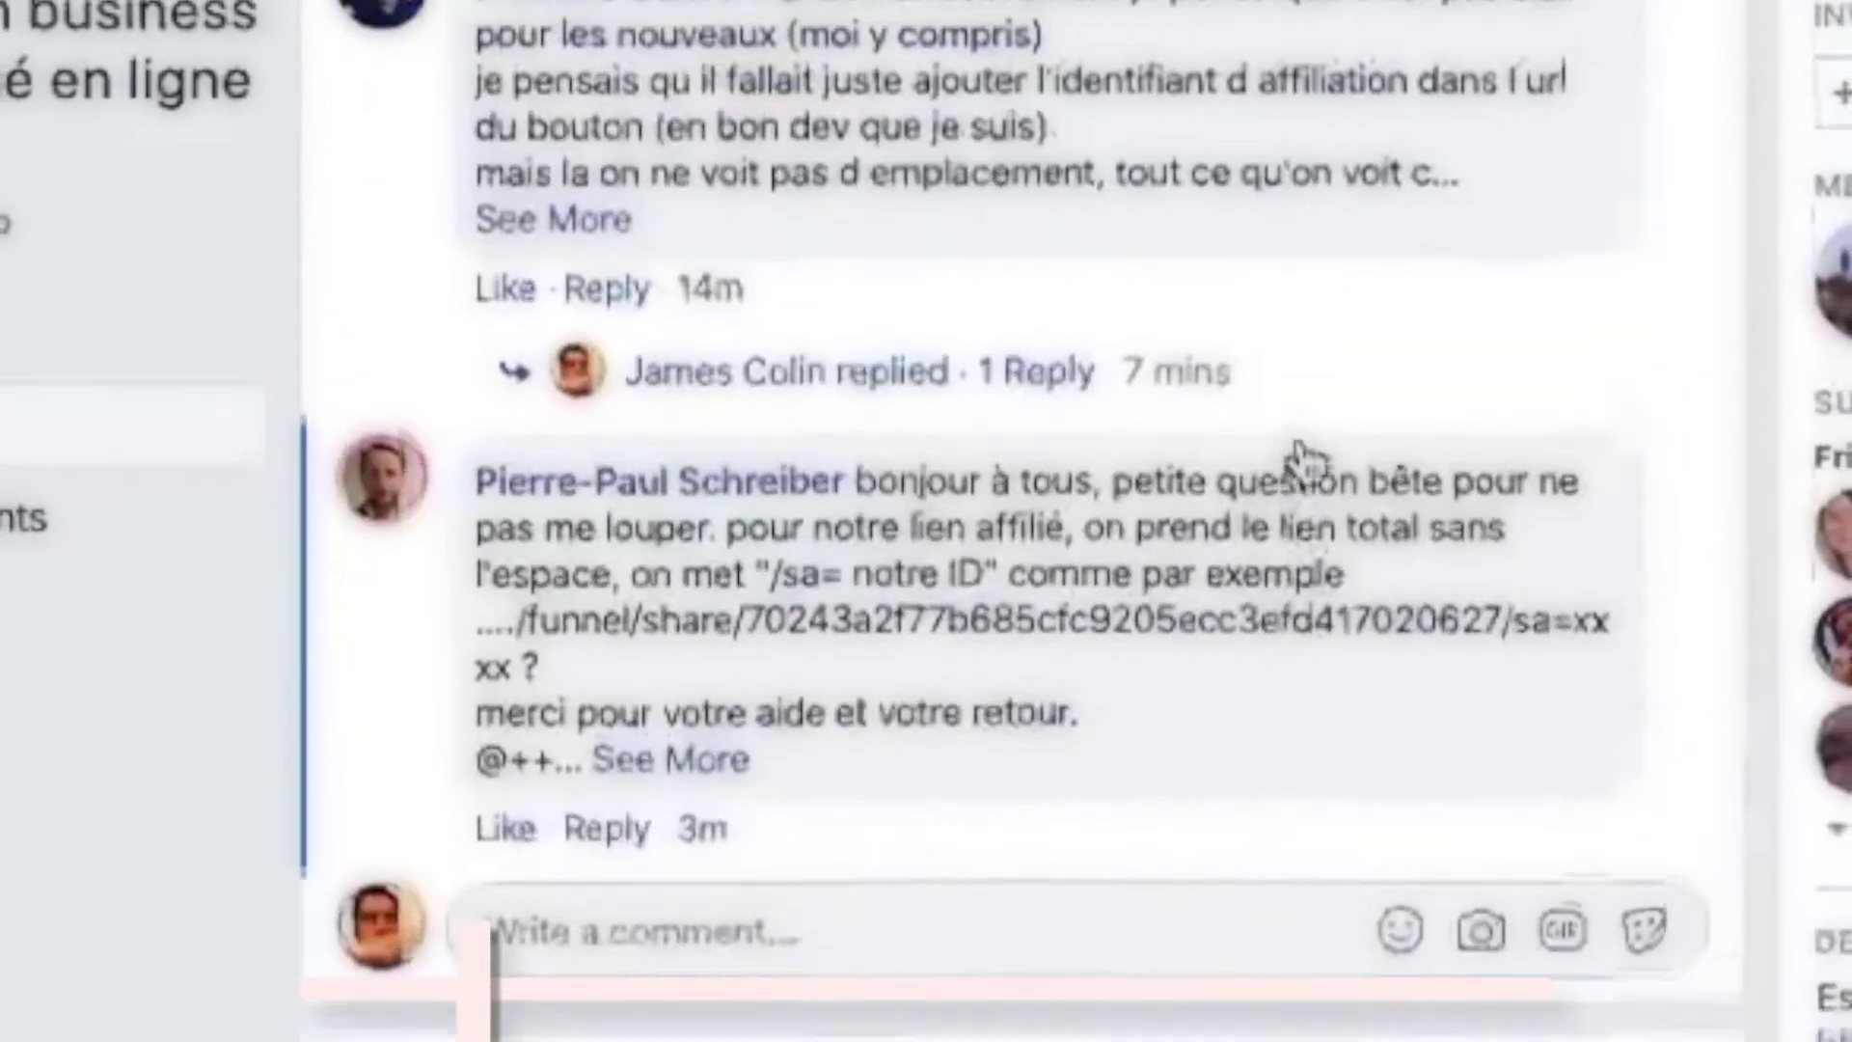
pyautogui.scroll(15, 1297, 453)
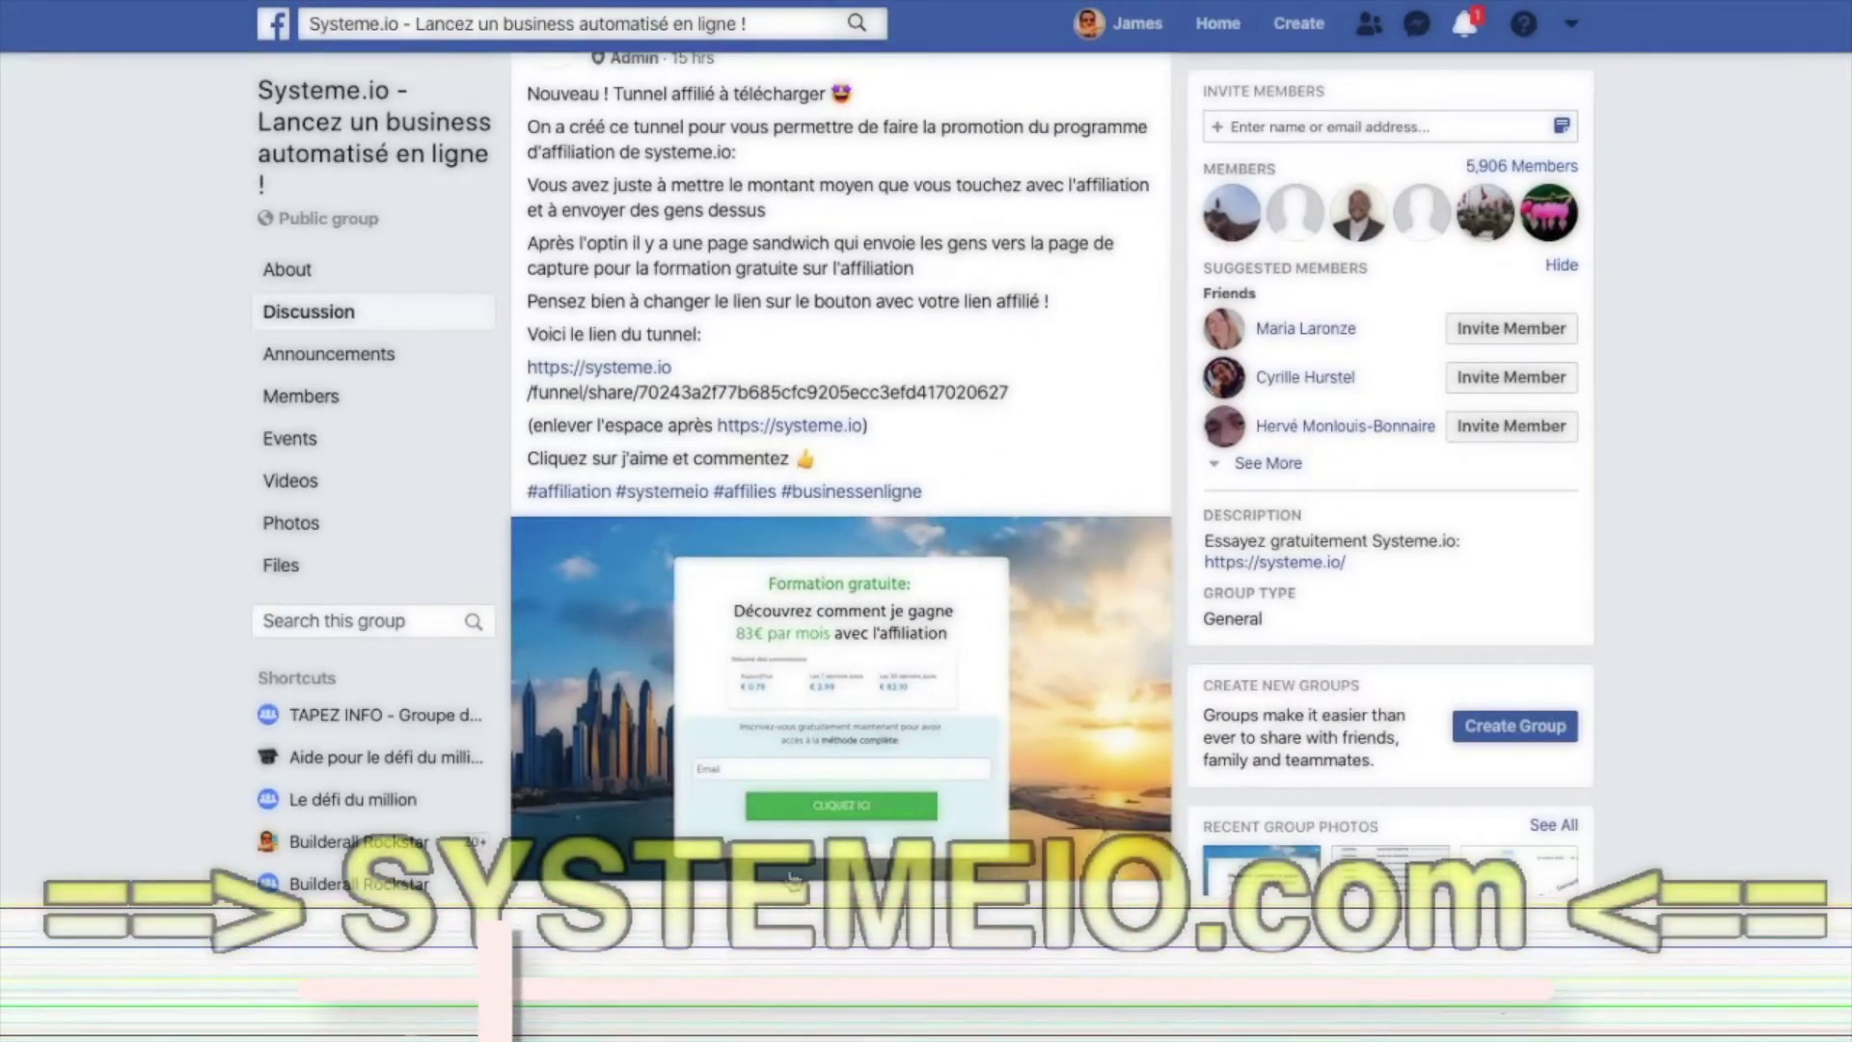
# - Select the whole systeme.io/funnel/share link in the post and copy it
pyautogui.scroll(-1, 835, 813)
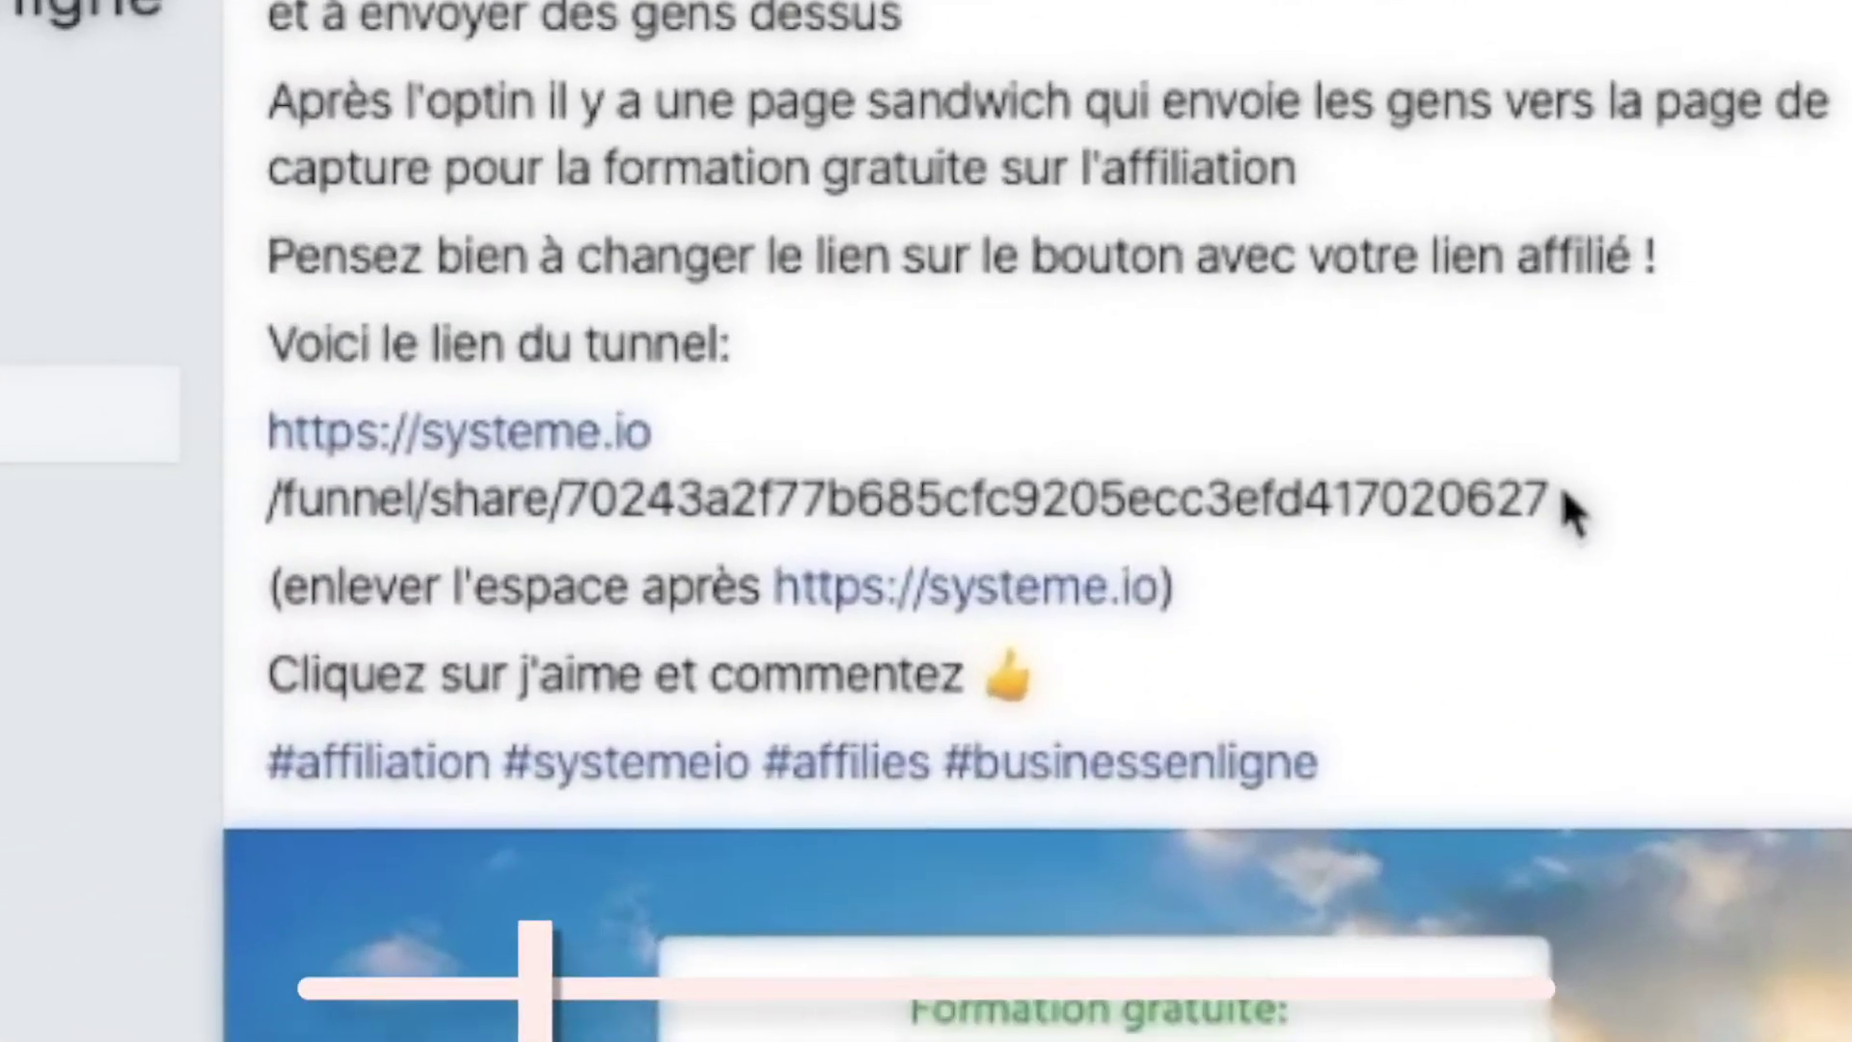
pyautogui.moveTo(1564, 494); pyautogui.dragTo(284, 449)
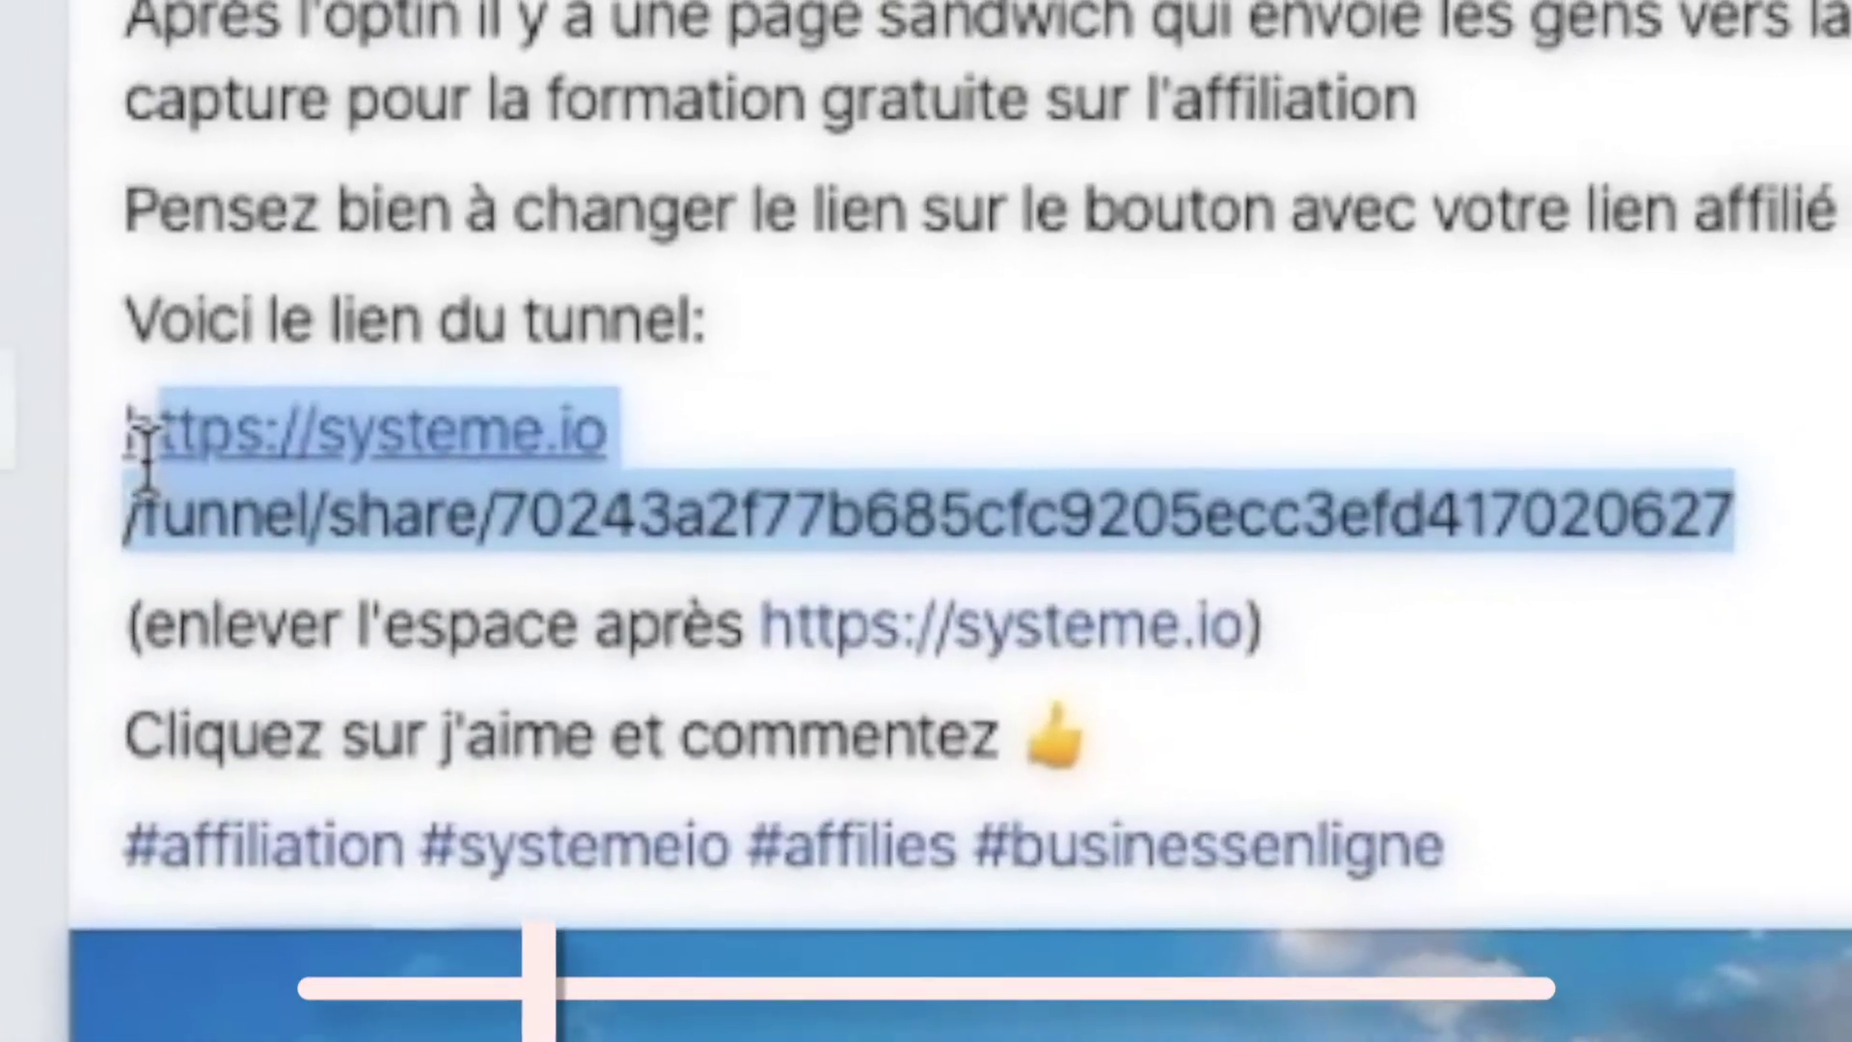
pyautogui.moveTo(146, 463); pyautogui.dragTo(129, 457)
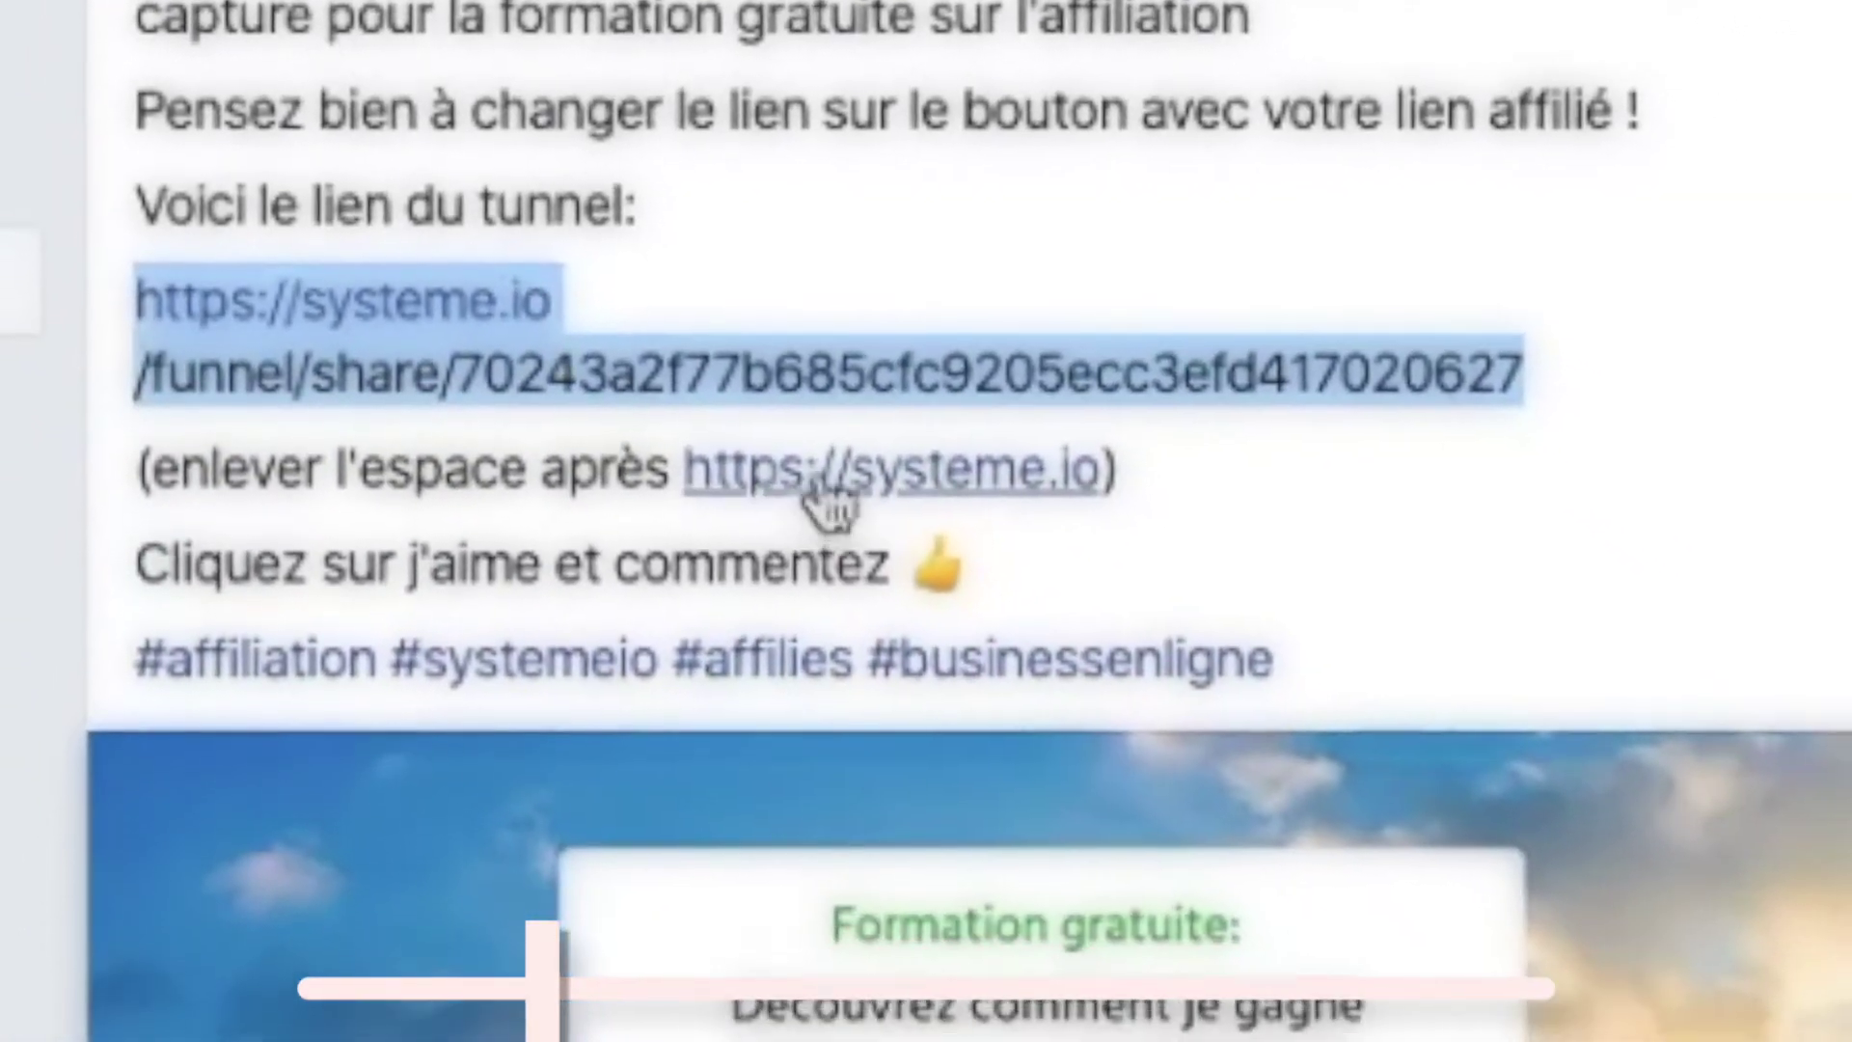
pyautogui.rightClick(469, 374)
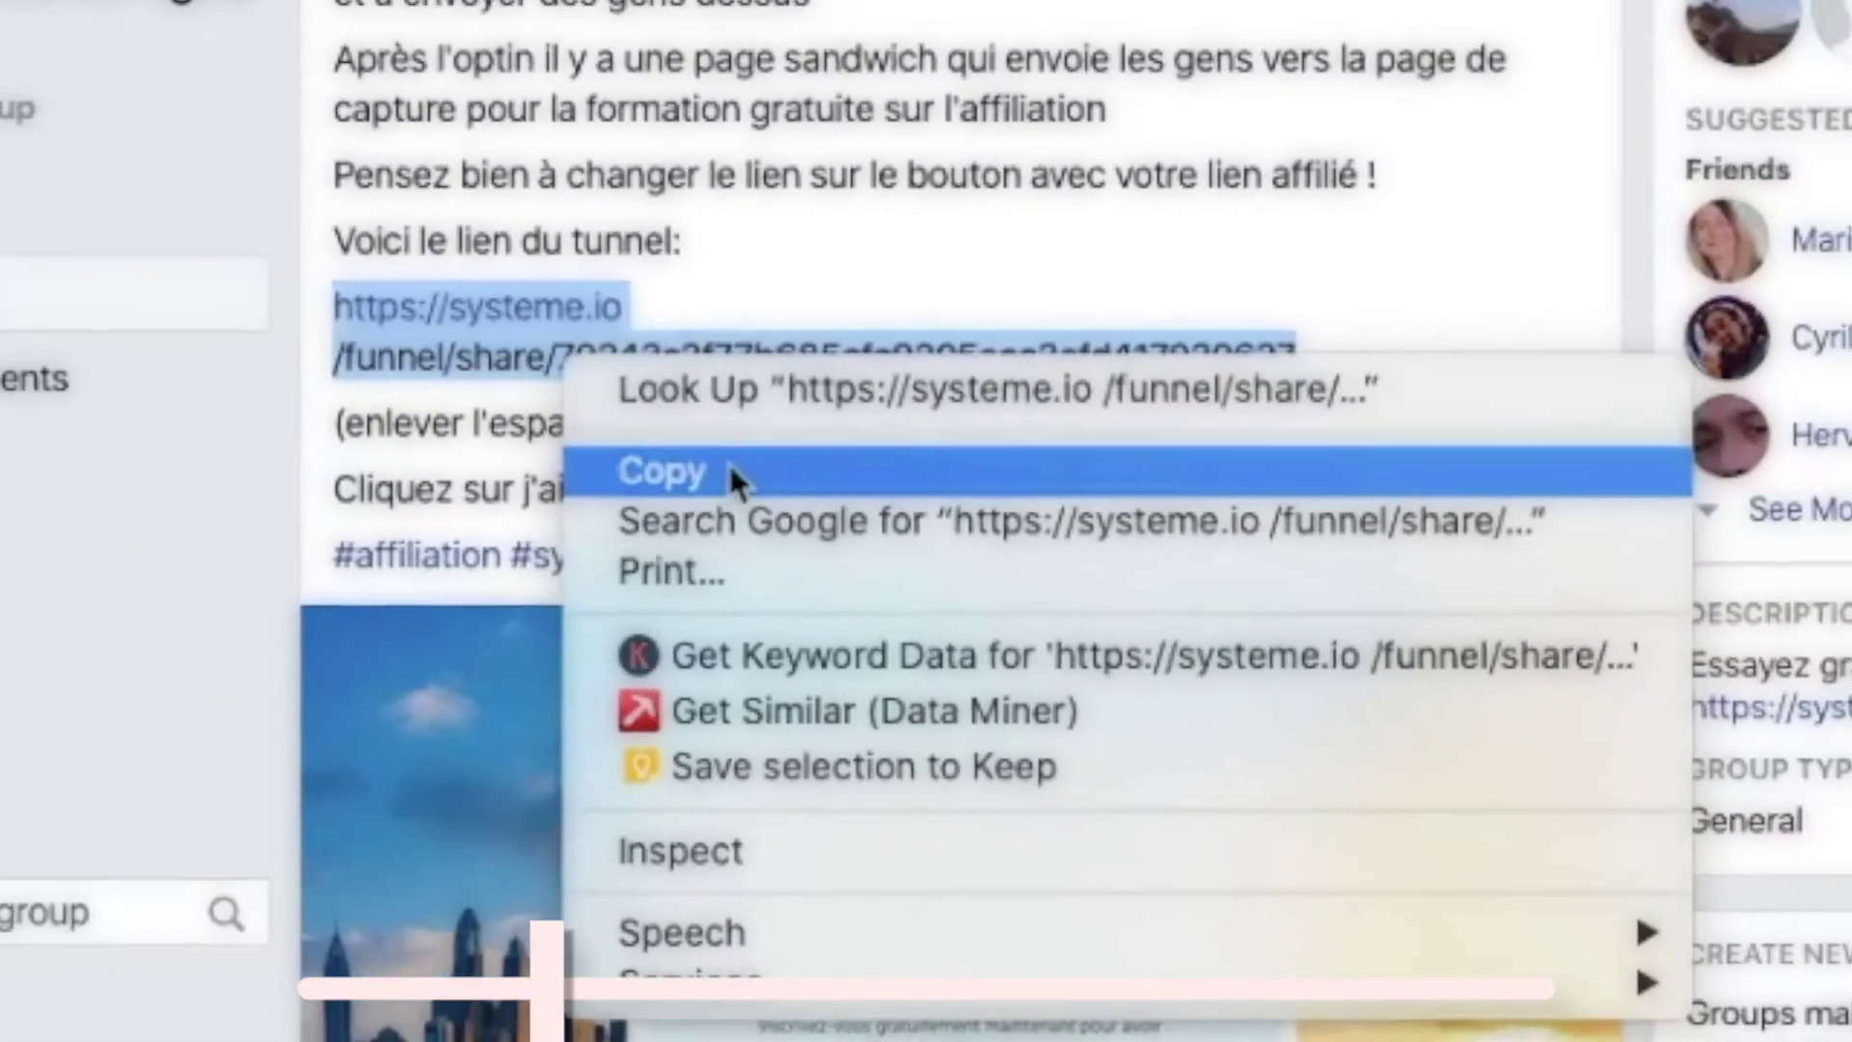
pyautogui.click(725, 487)
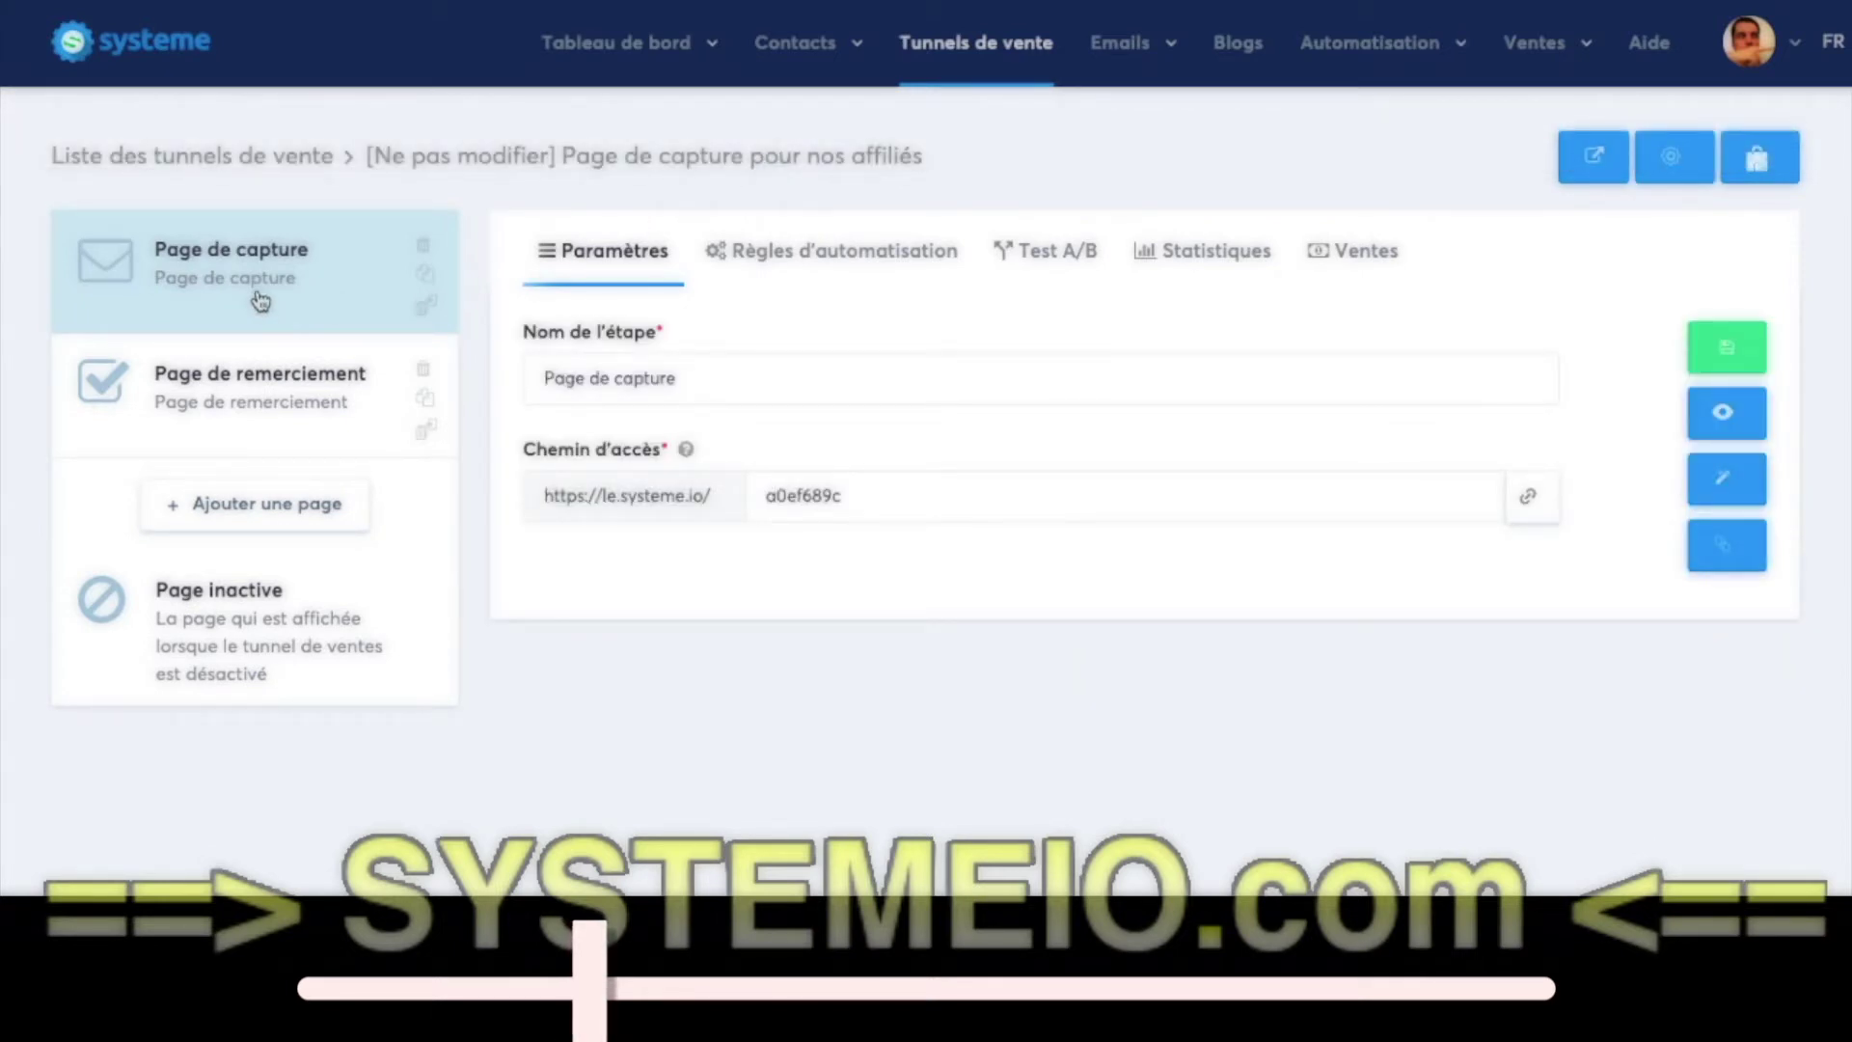
# - Review the imported funnel's thank-you page, capture page and the capture page's automation rules
pyautogui.click(261, 433)
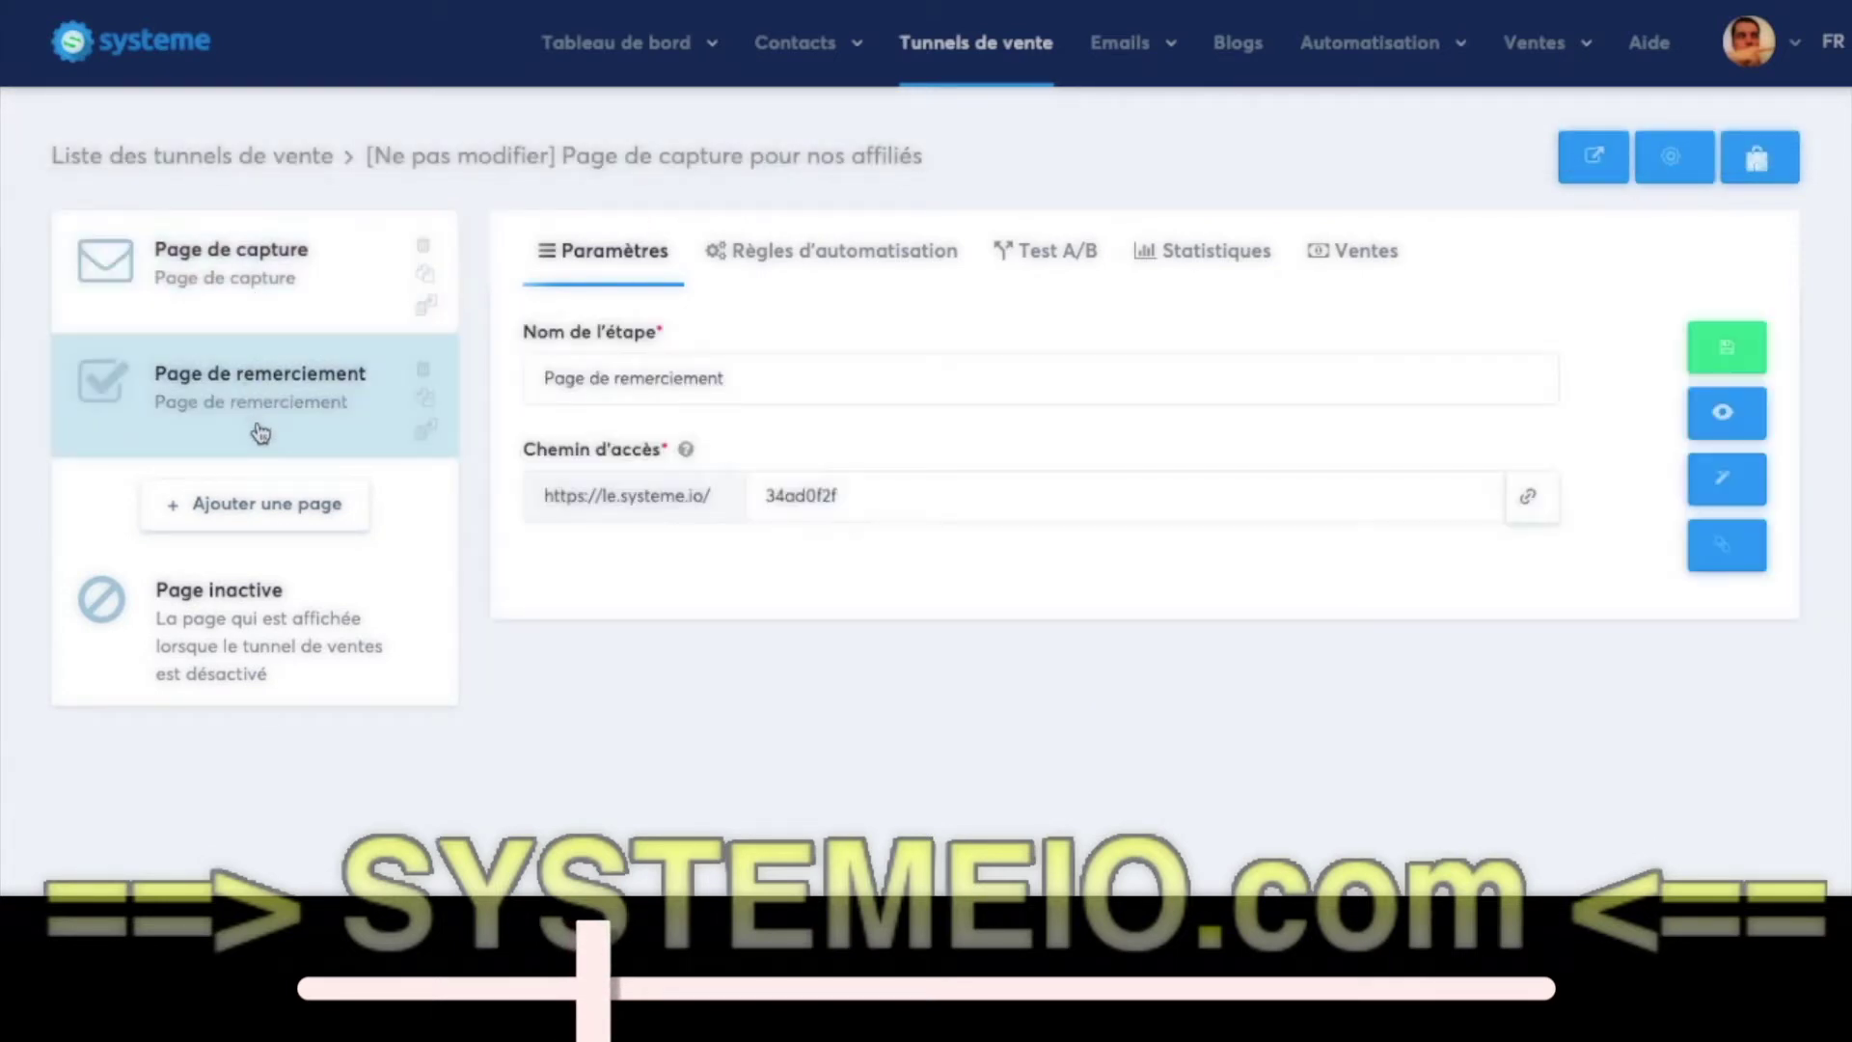
pyautogui.click(302, 303)
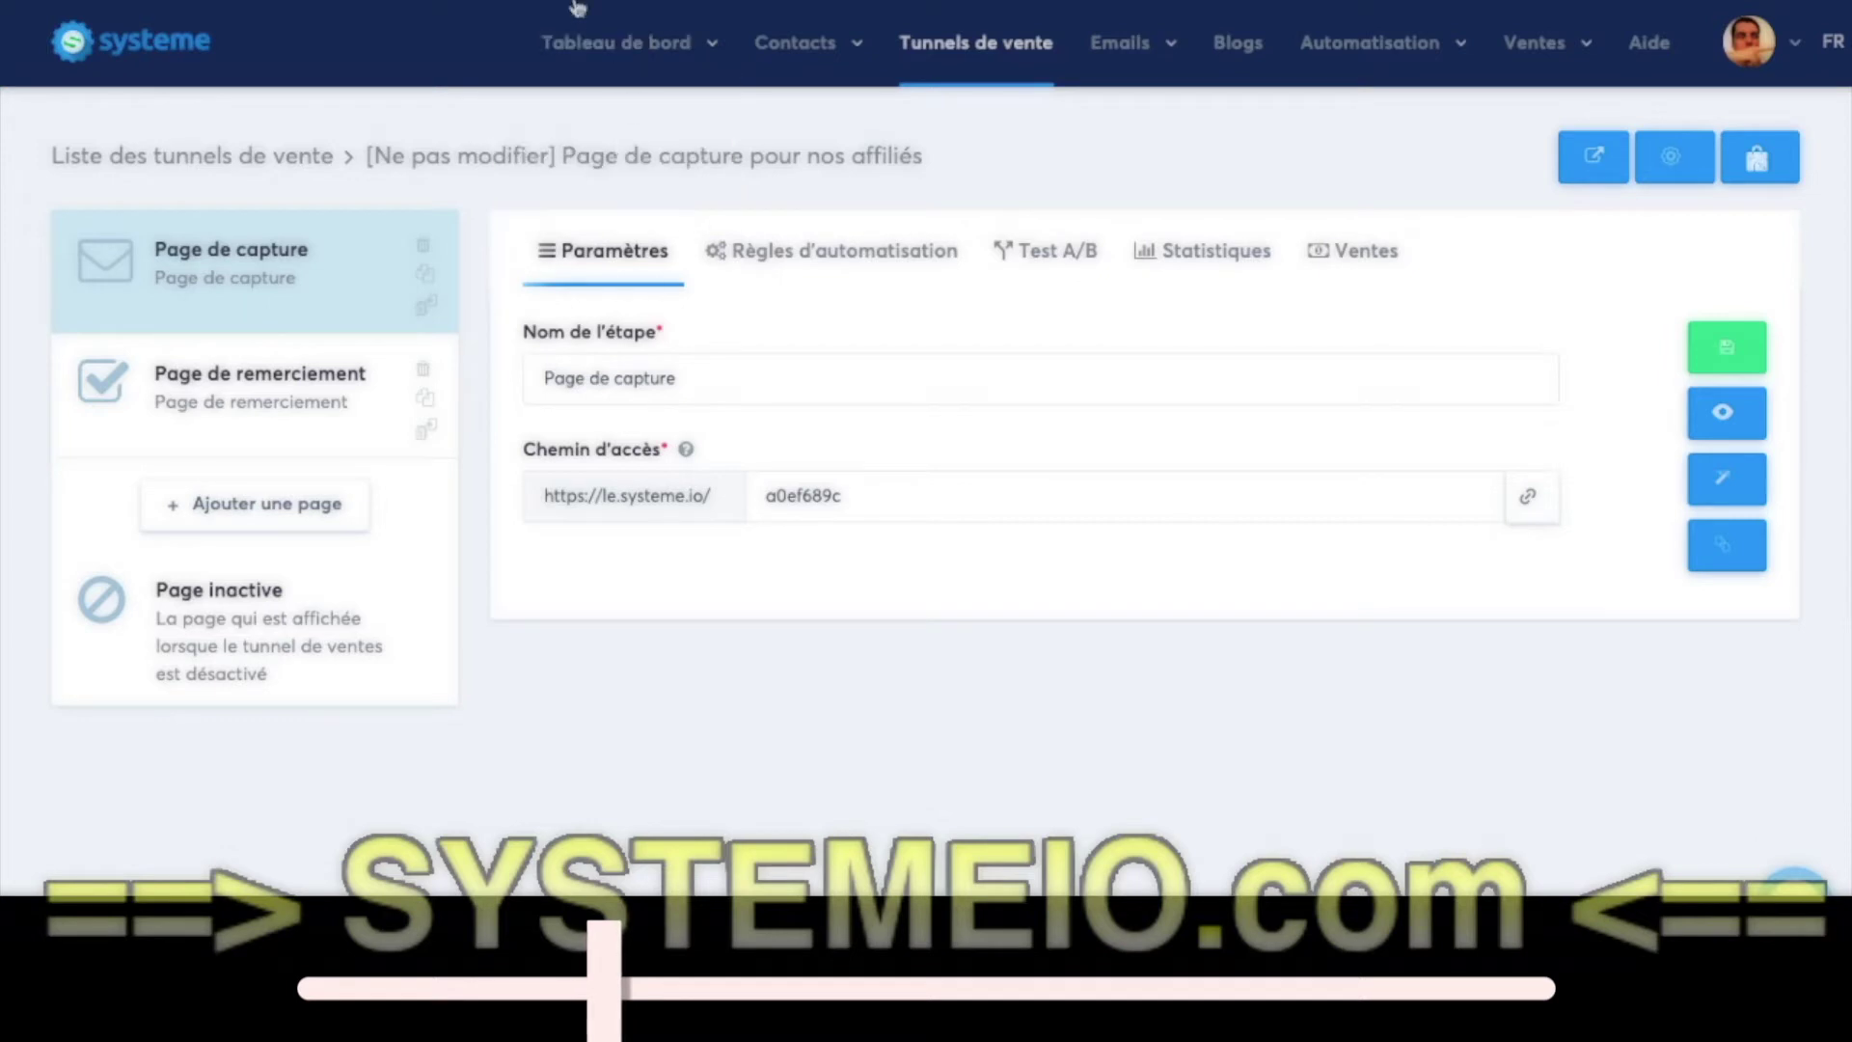
pyautogui.click(741, 262)
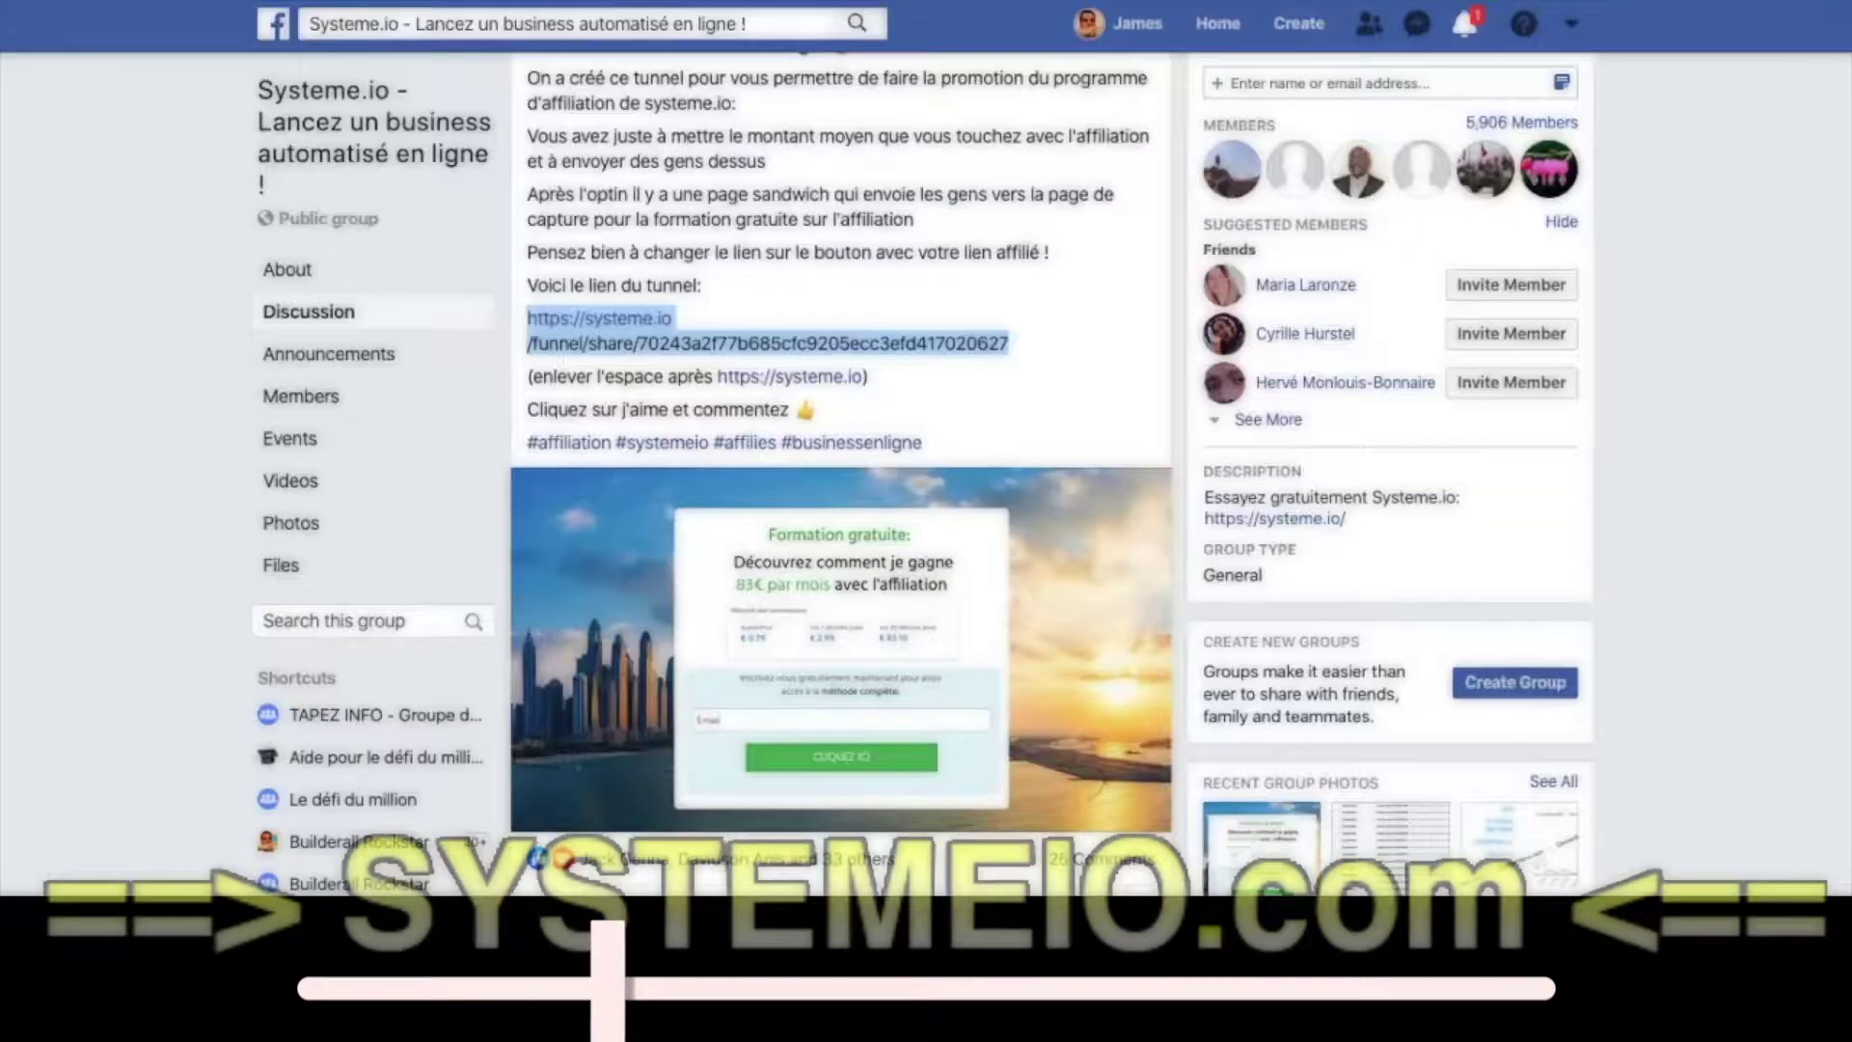
# - Find the admin's 'formation gratuite' post and select its formation-affiliation?sa={affiliate_id} link
pyautogui.click(765, 203)
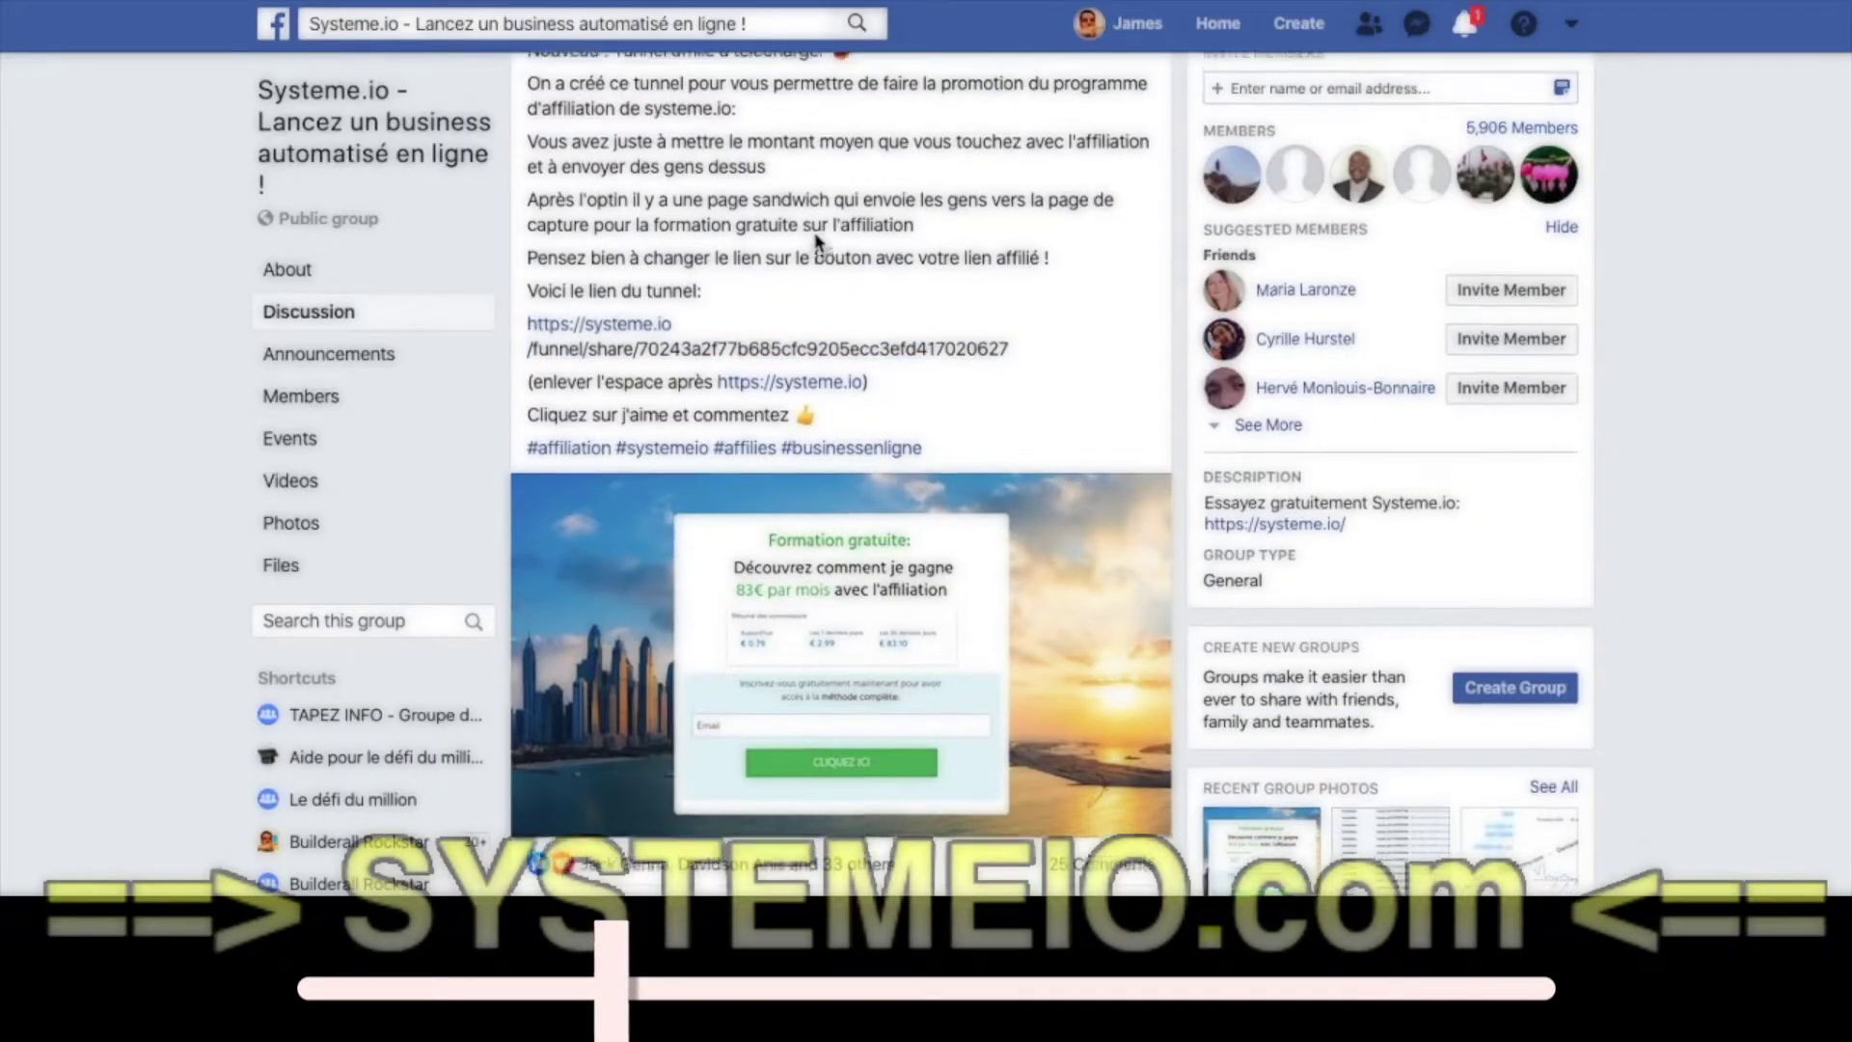
pyautogui.scroll(1, 809, 247)
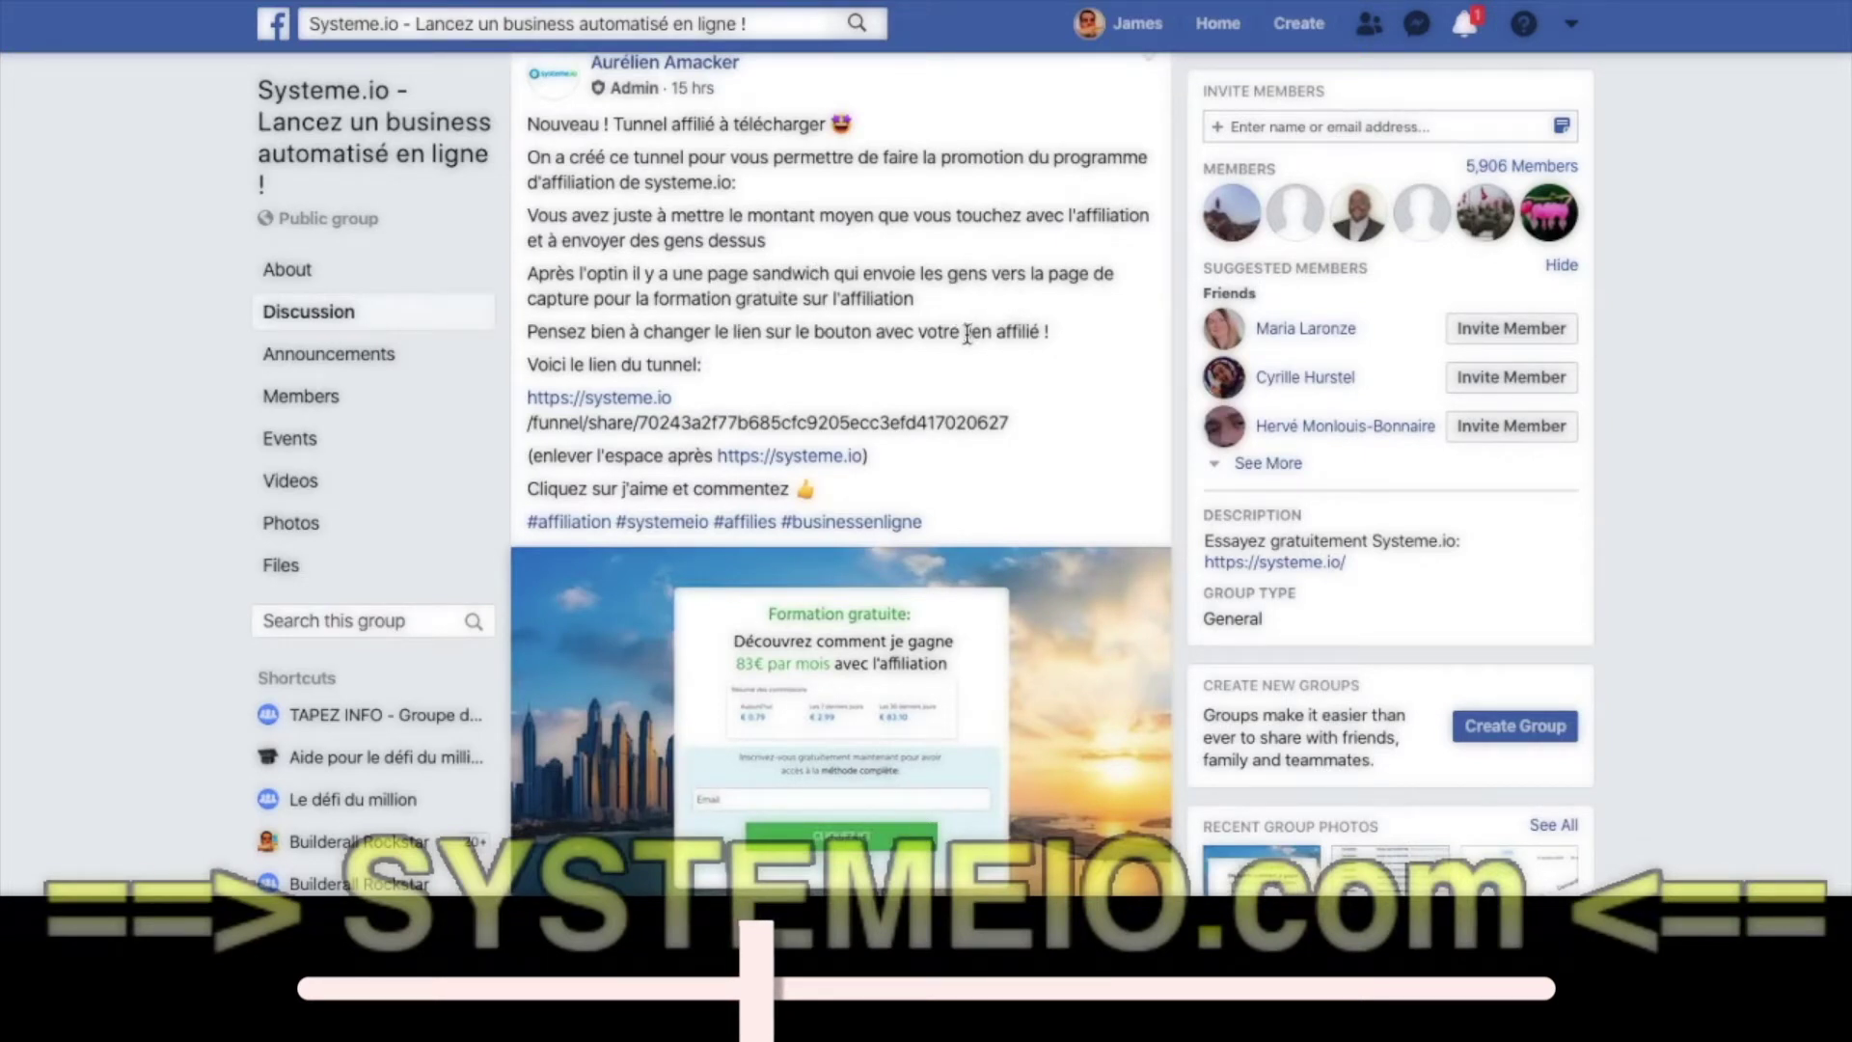
pyautogui.scroll(-15, 961, 353)
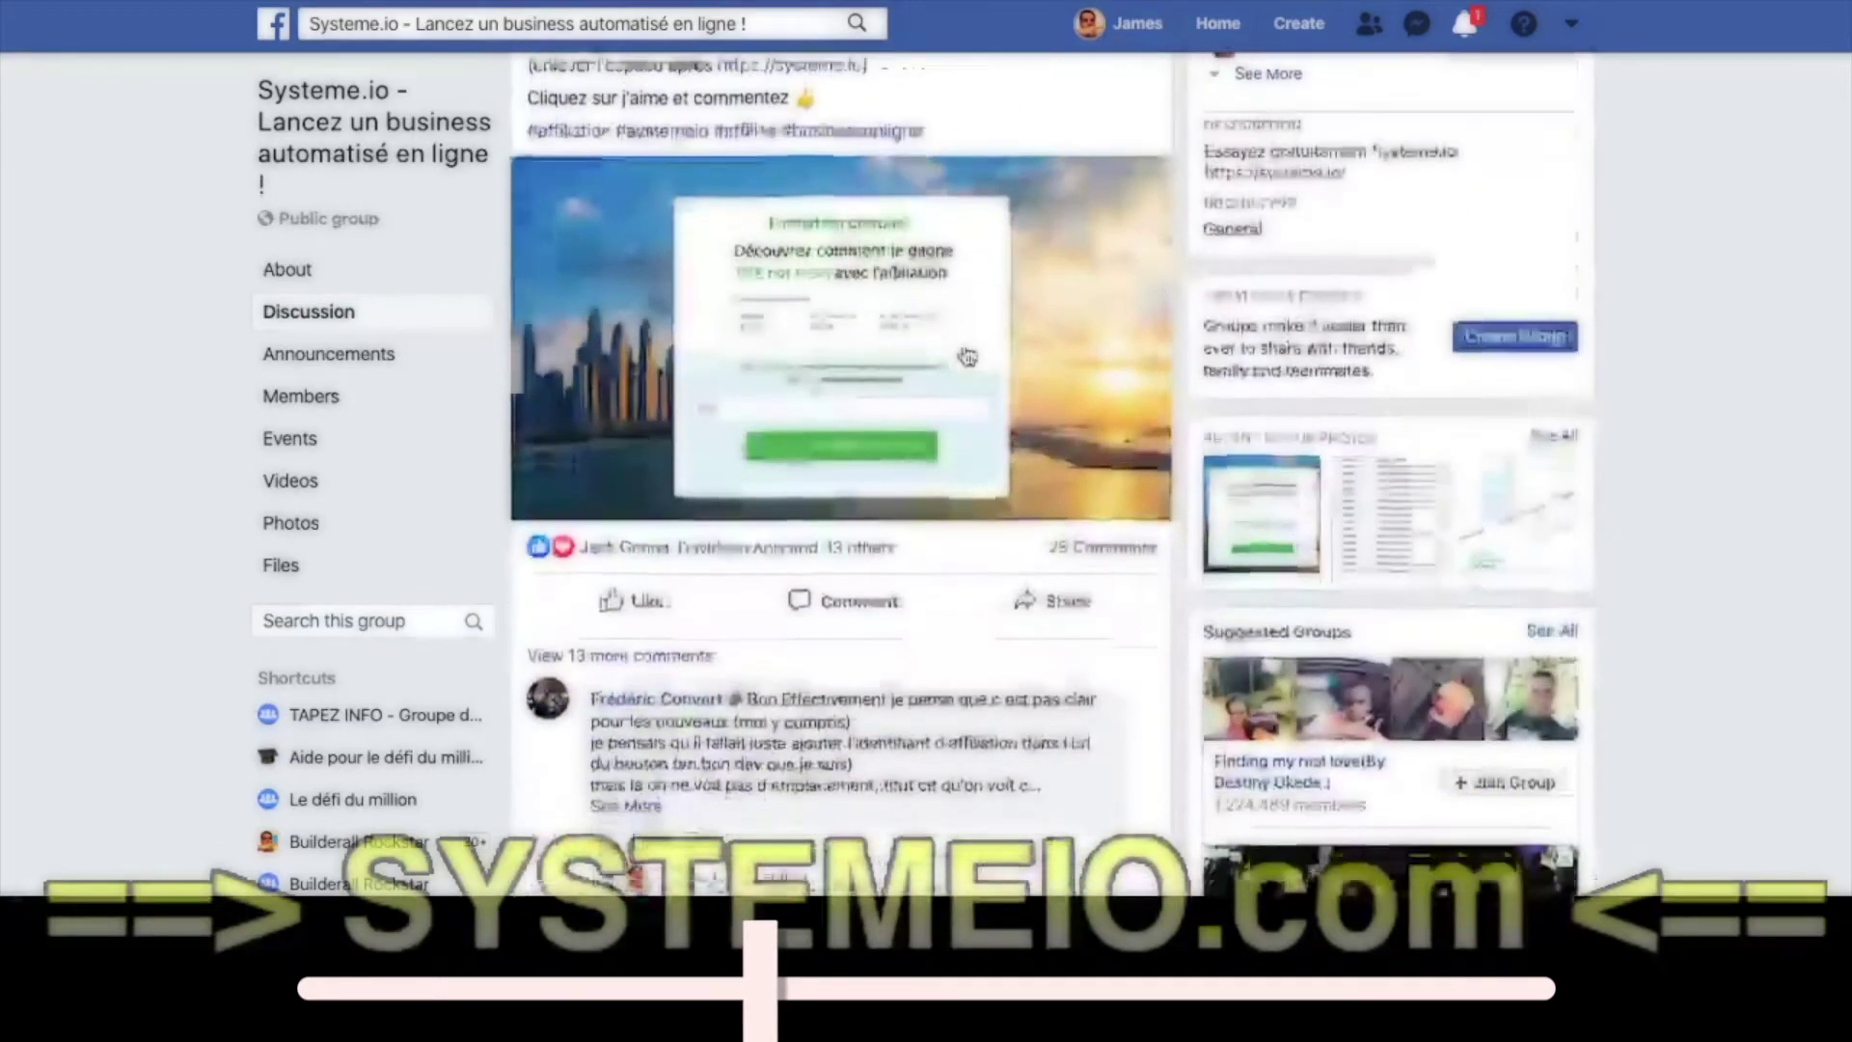
pyautogui.scroll(-5, 964, 339)
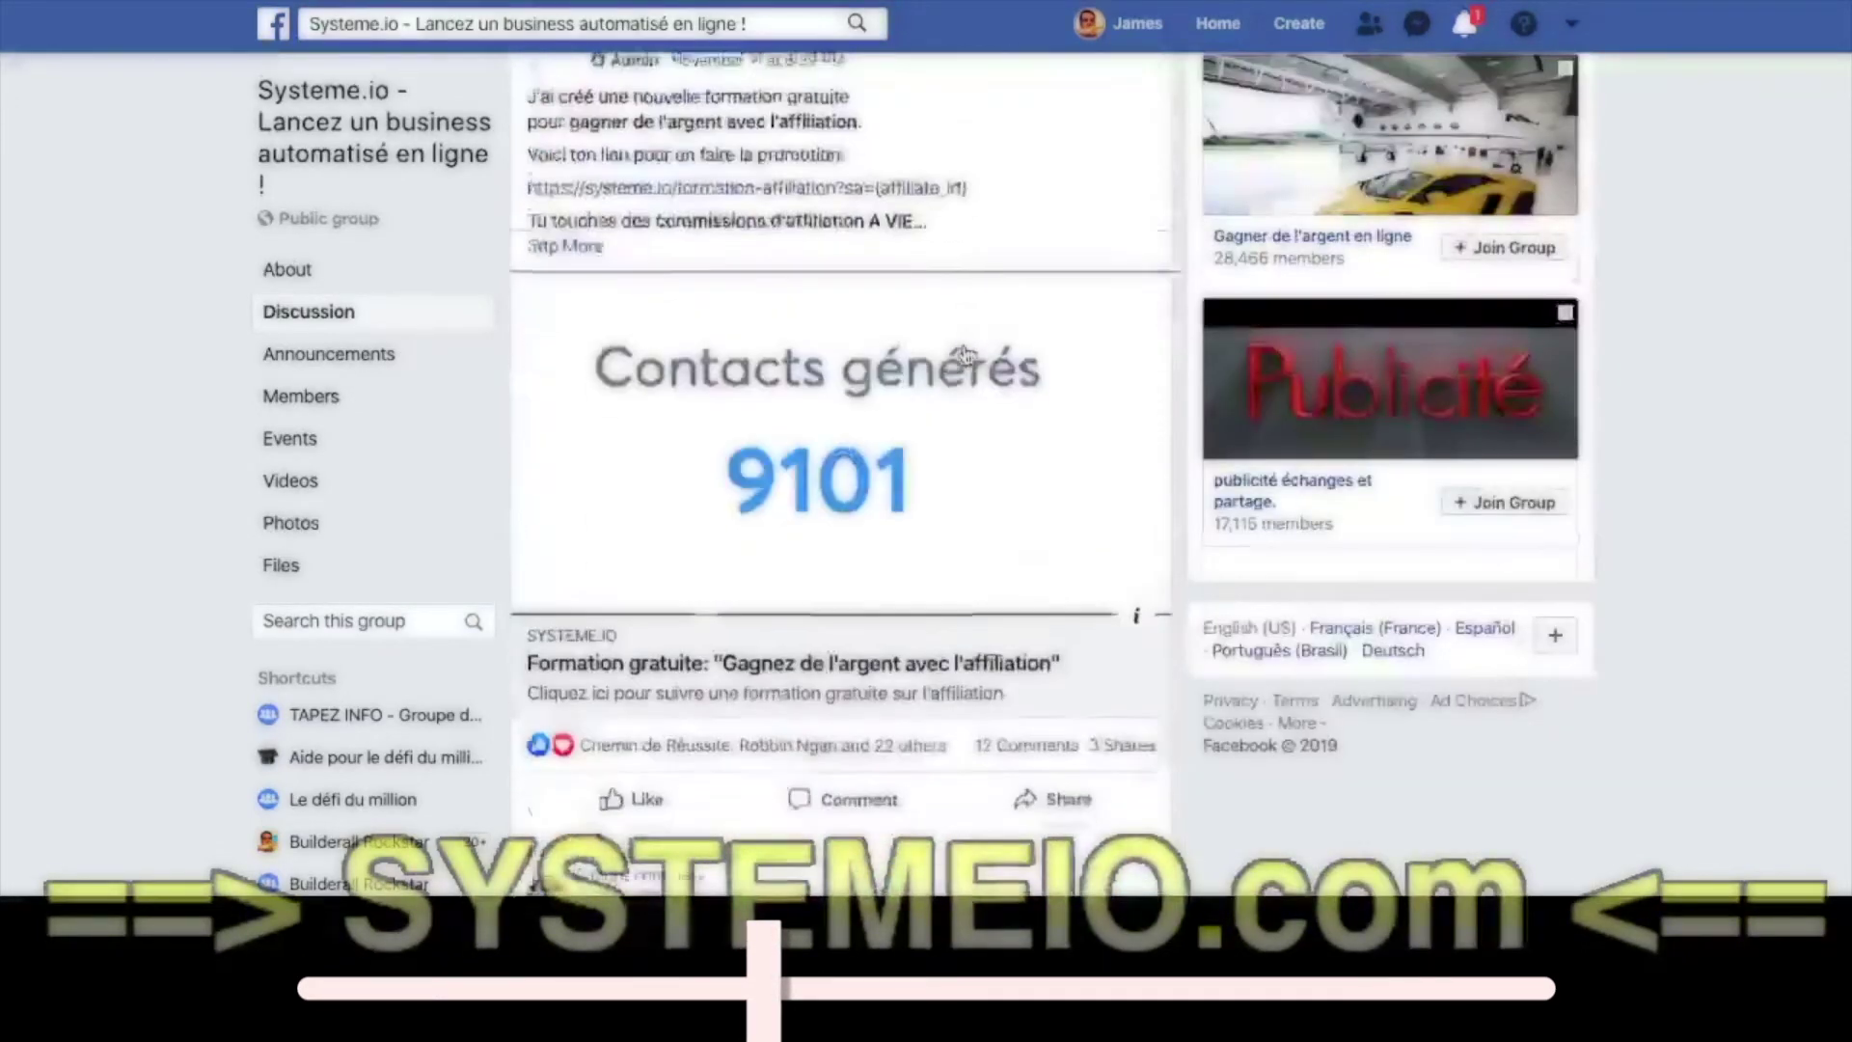
pyautogui.scroll(3, 703, 376)
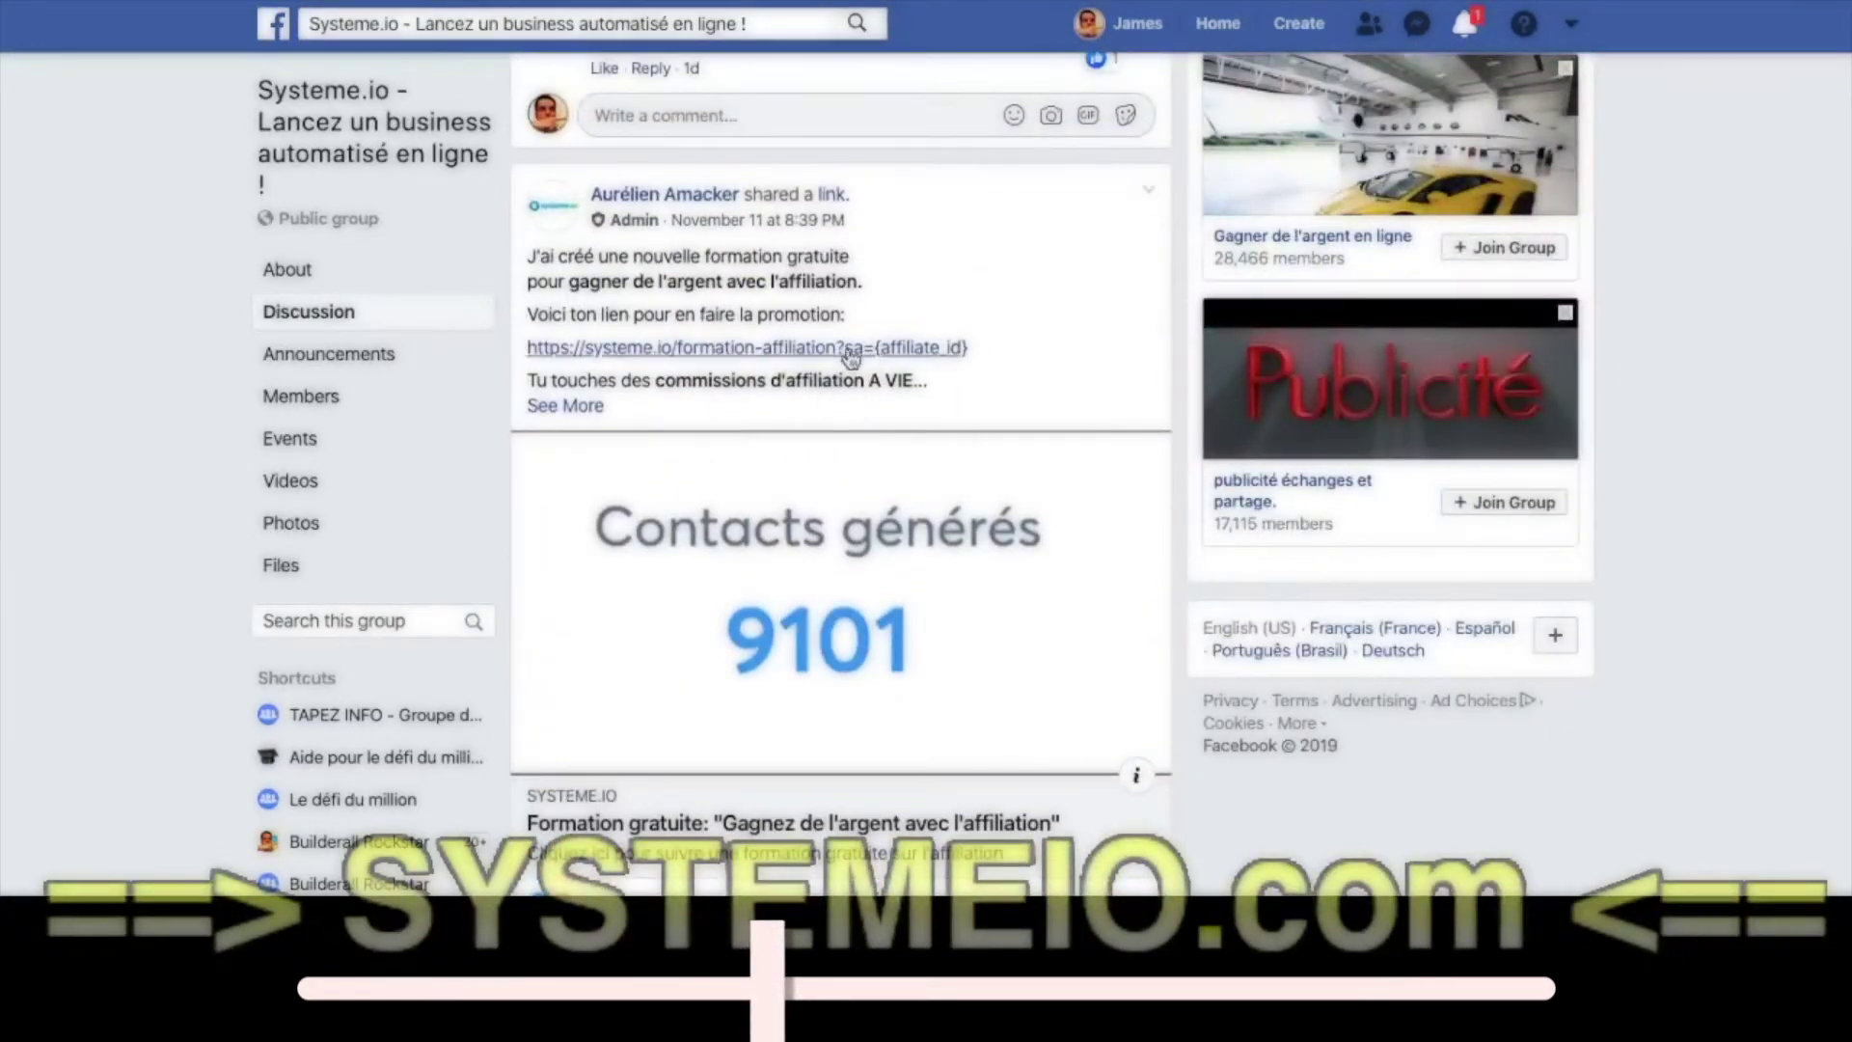
pyautogui.moveTo(968, 347); pyautogui.dragTo(527, 345)
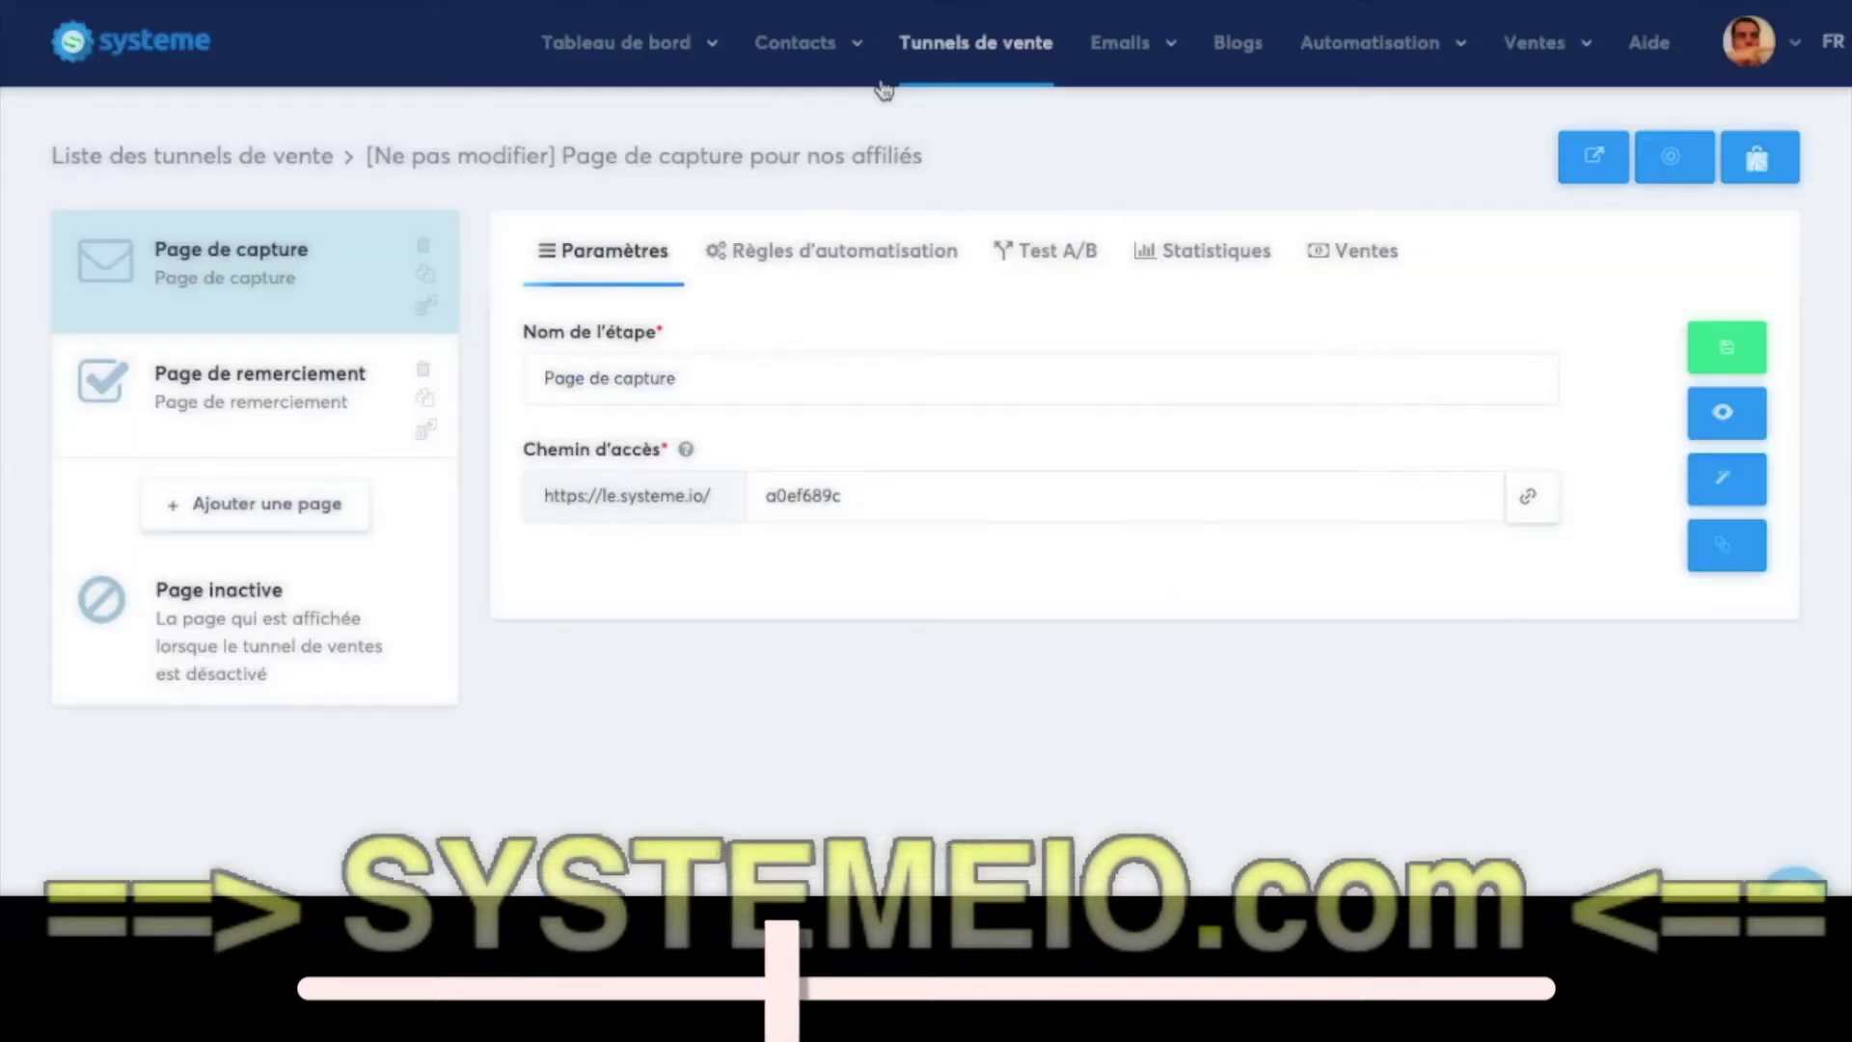
# - Open the 'Bravo pour ton inscription !' thank-you page in the page editor
pyautogui.click(263, 412)
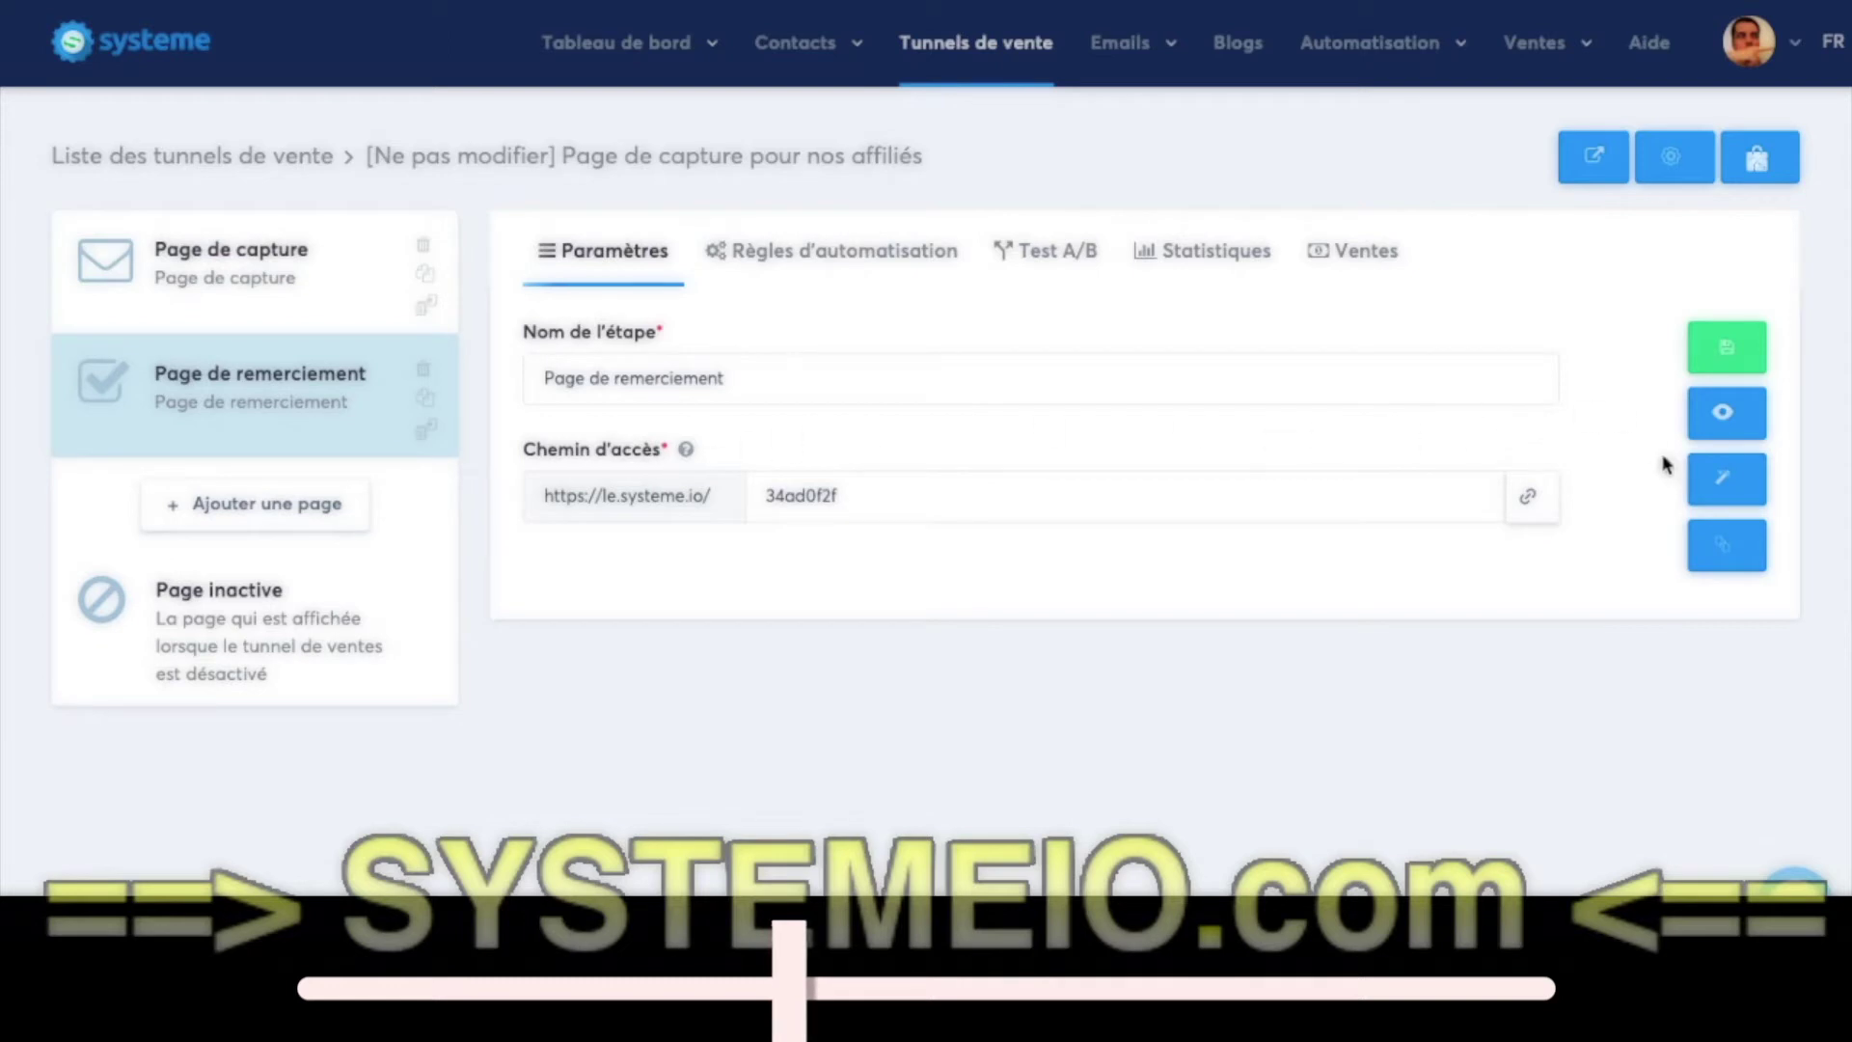
pyautogui.click(1704, 482)
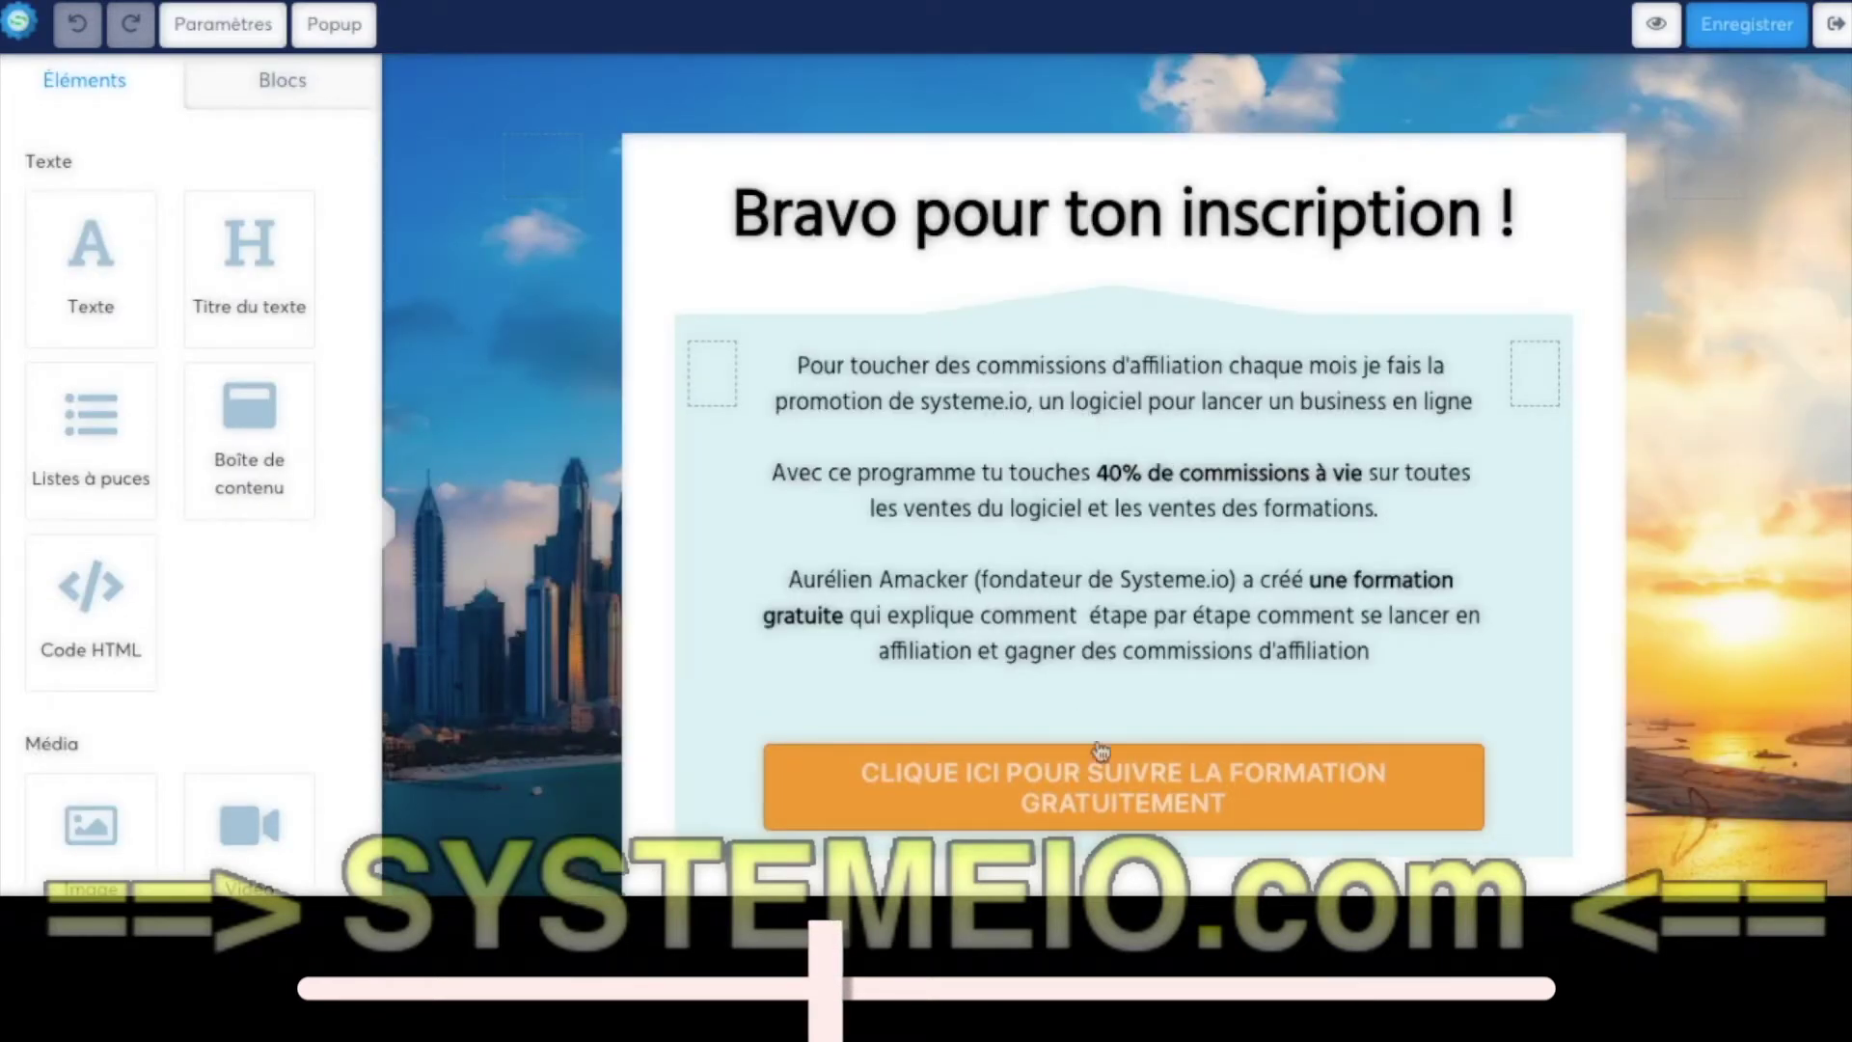
# - Append ?sa= to the free-training button's formation-affiliation link
pyautogui.click(1134, 786)
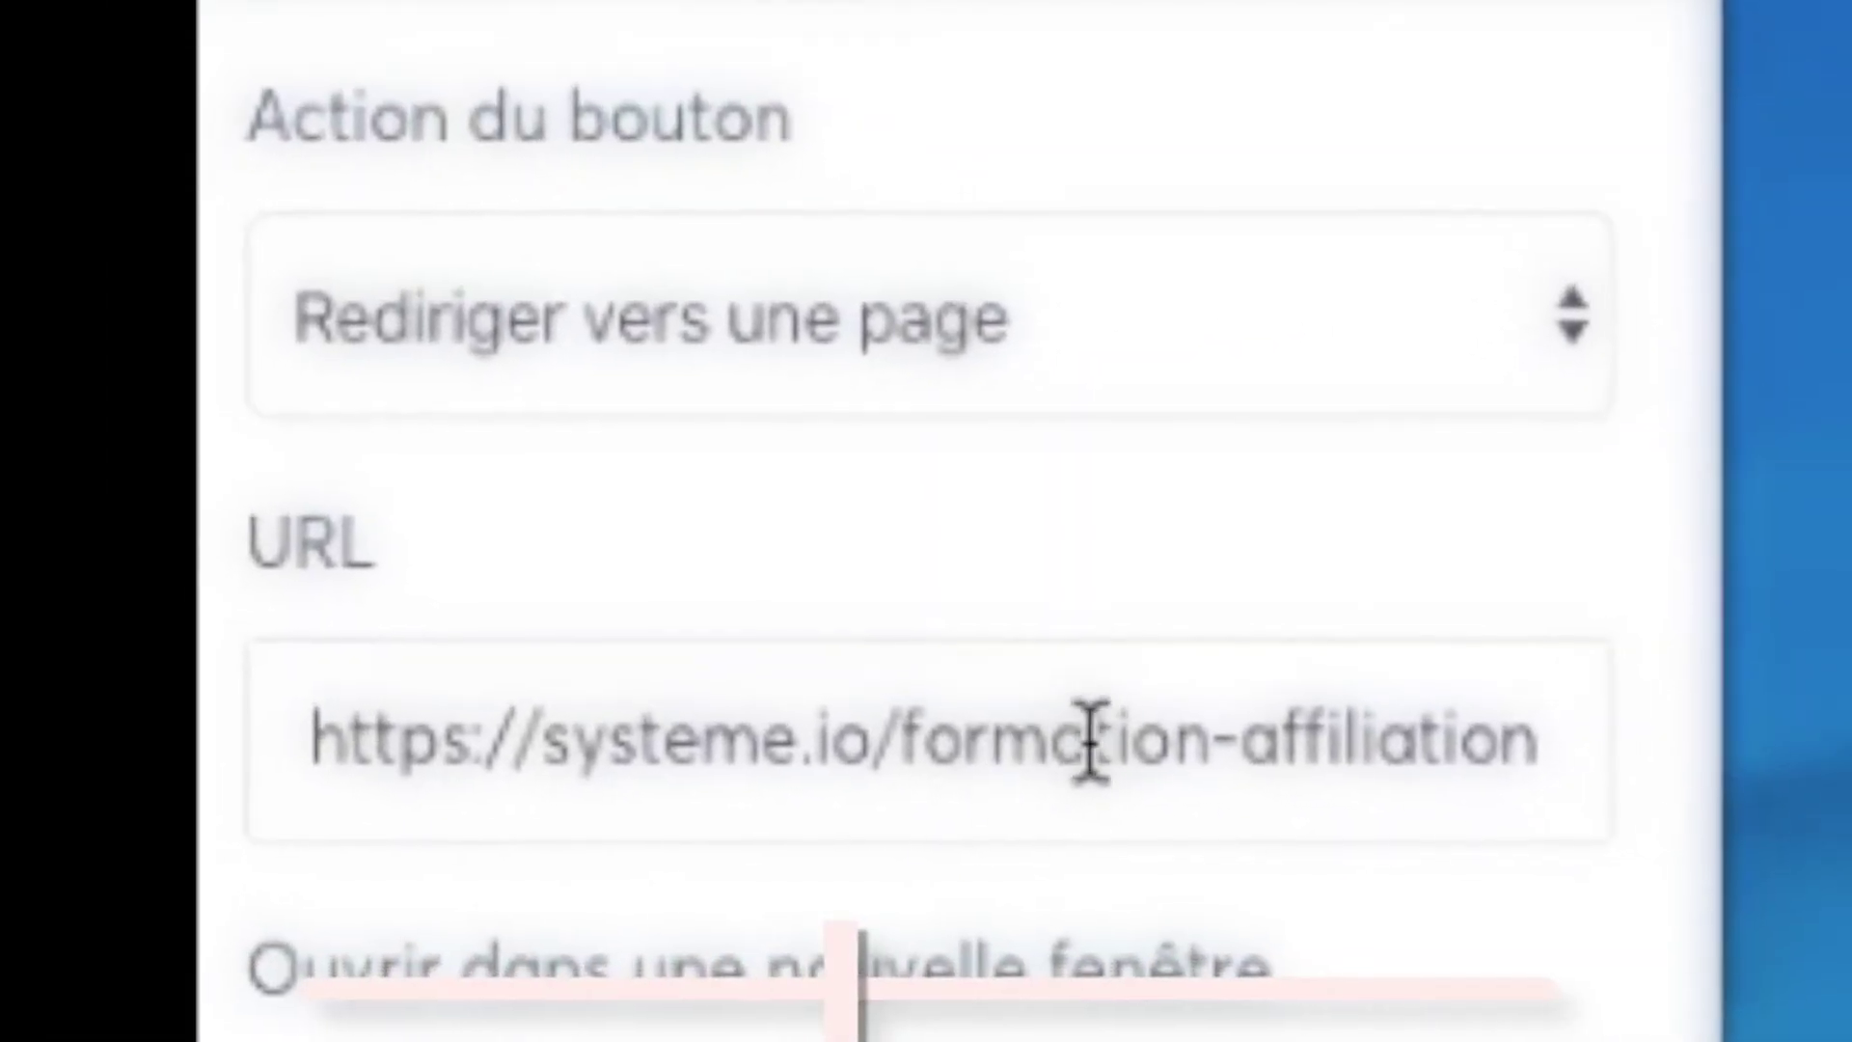
pyautogui.moveTo(1110, 715); pyautogui.dragTo(1305, 742)
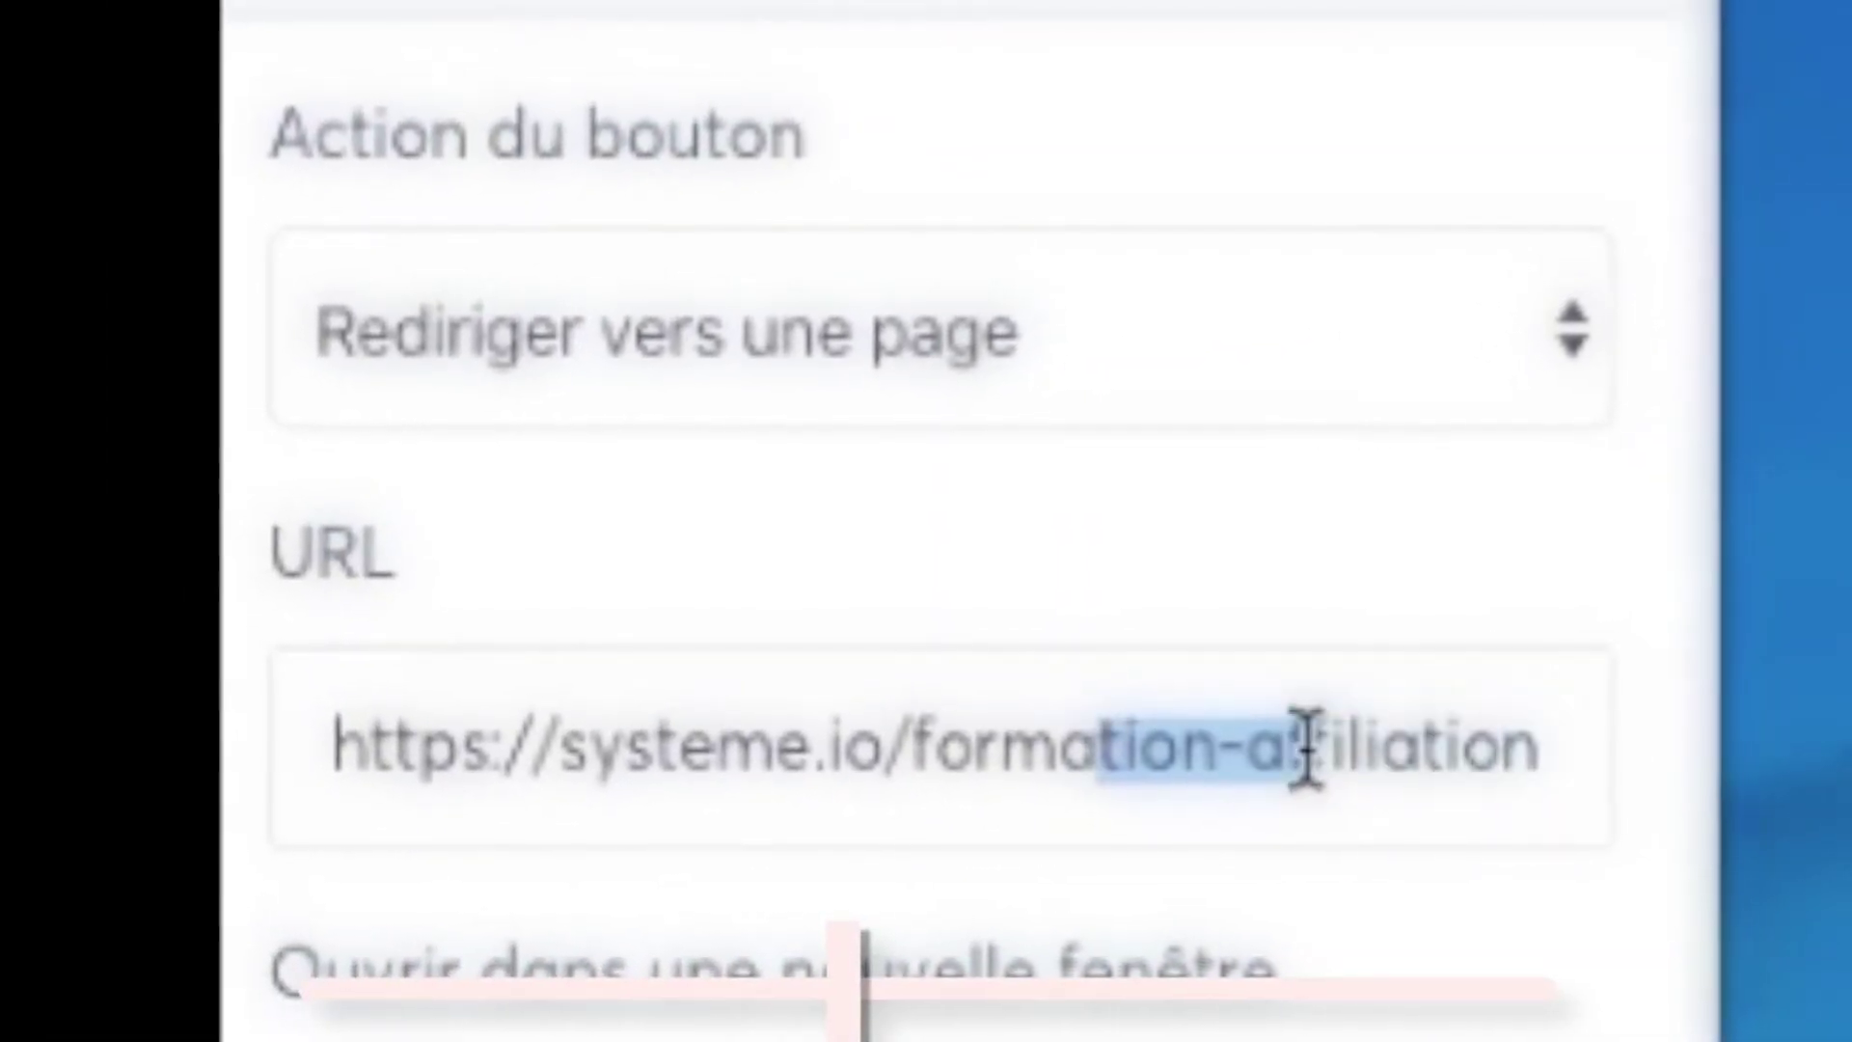
pyautogui.click(1485, 741)
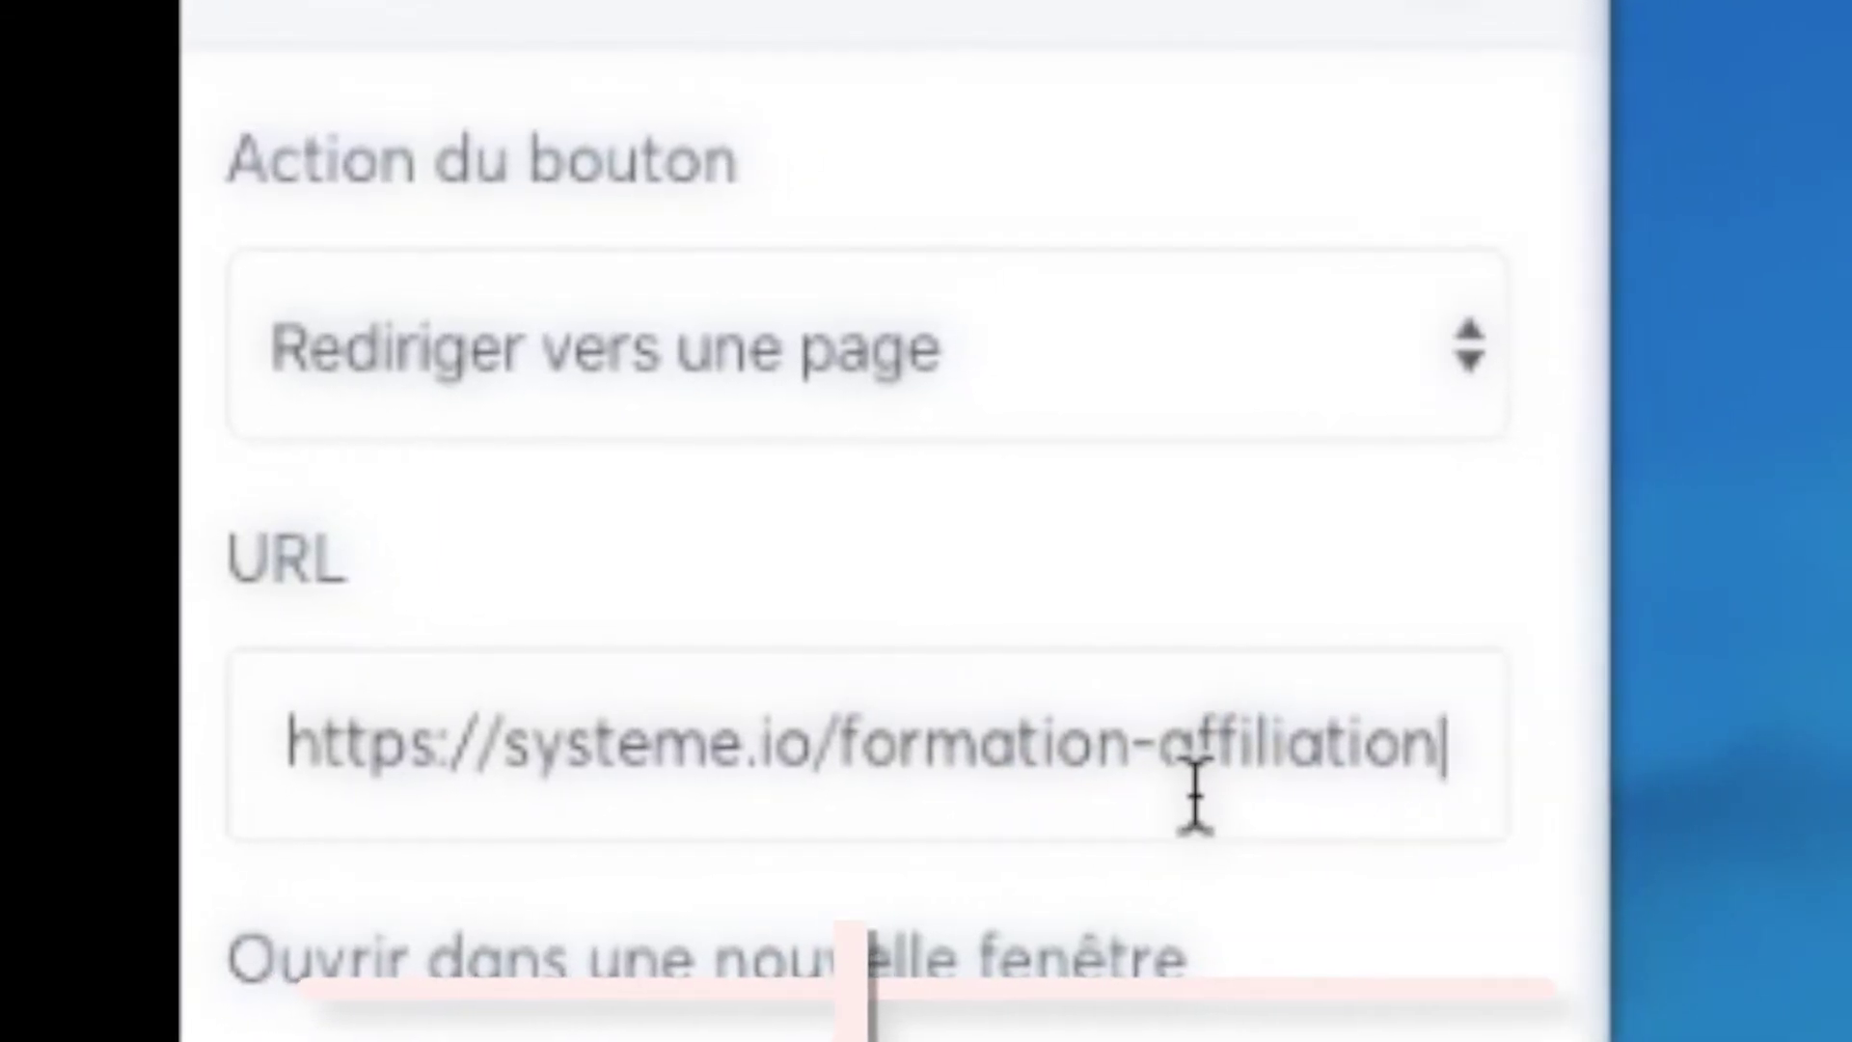
pyautogui.write('?')
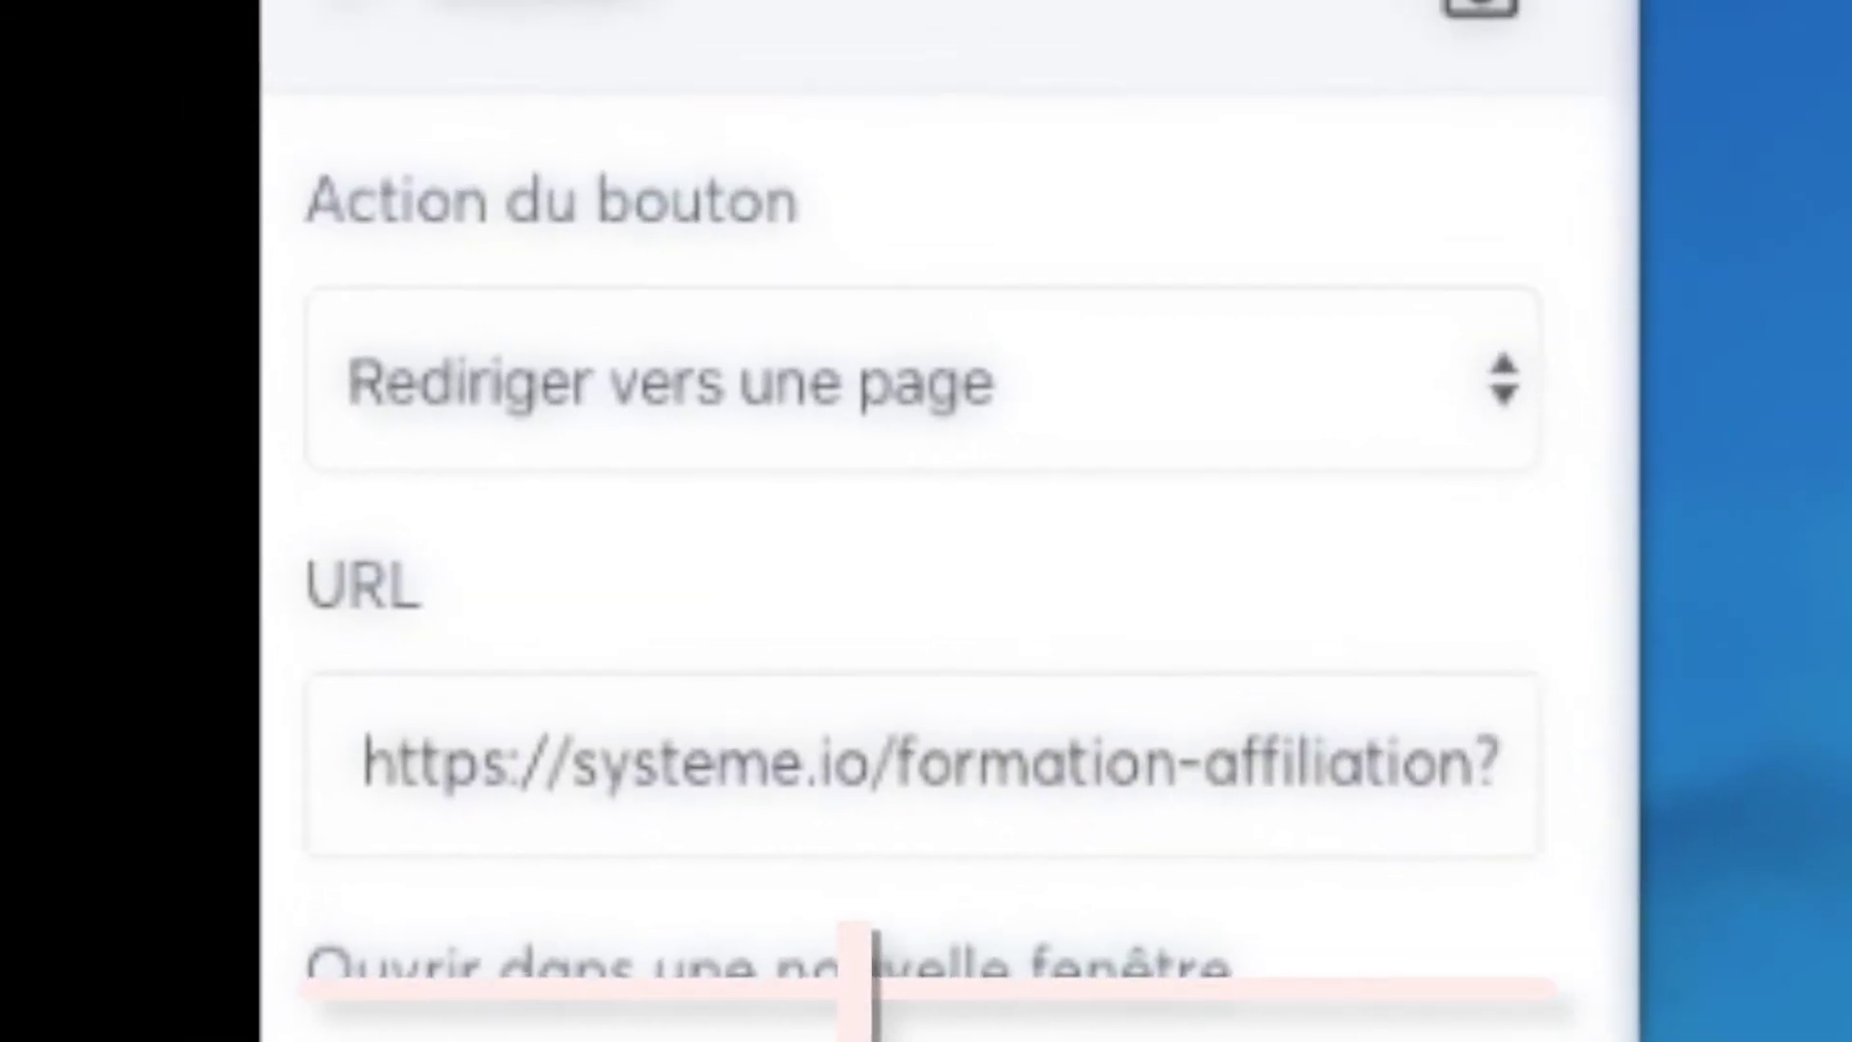
pyautogui.write('sa=')
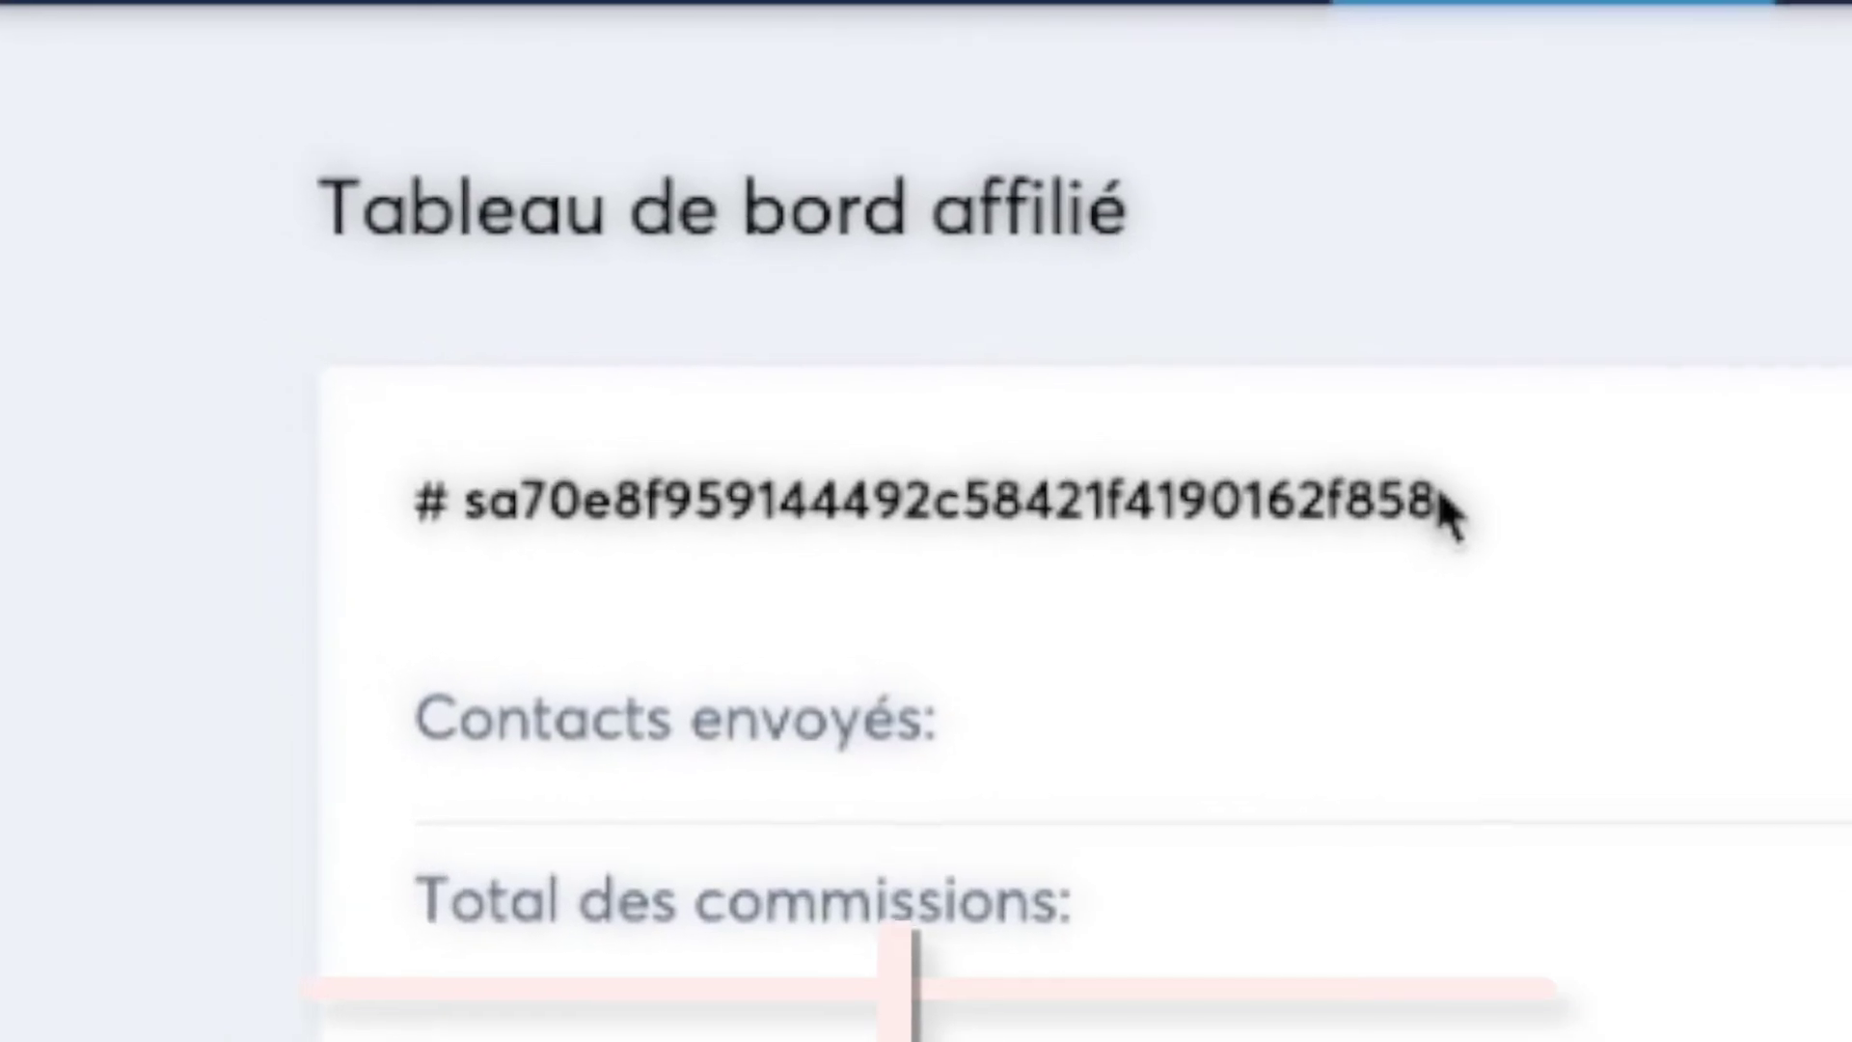
# - Copy the affiliate ID and paste it after ?sa= in the button's URL, then confirm
pyautogui.moveTo(1512, 529); pyautogui.dragTo(525, 529)
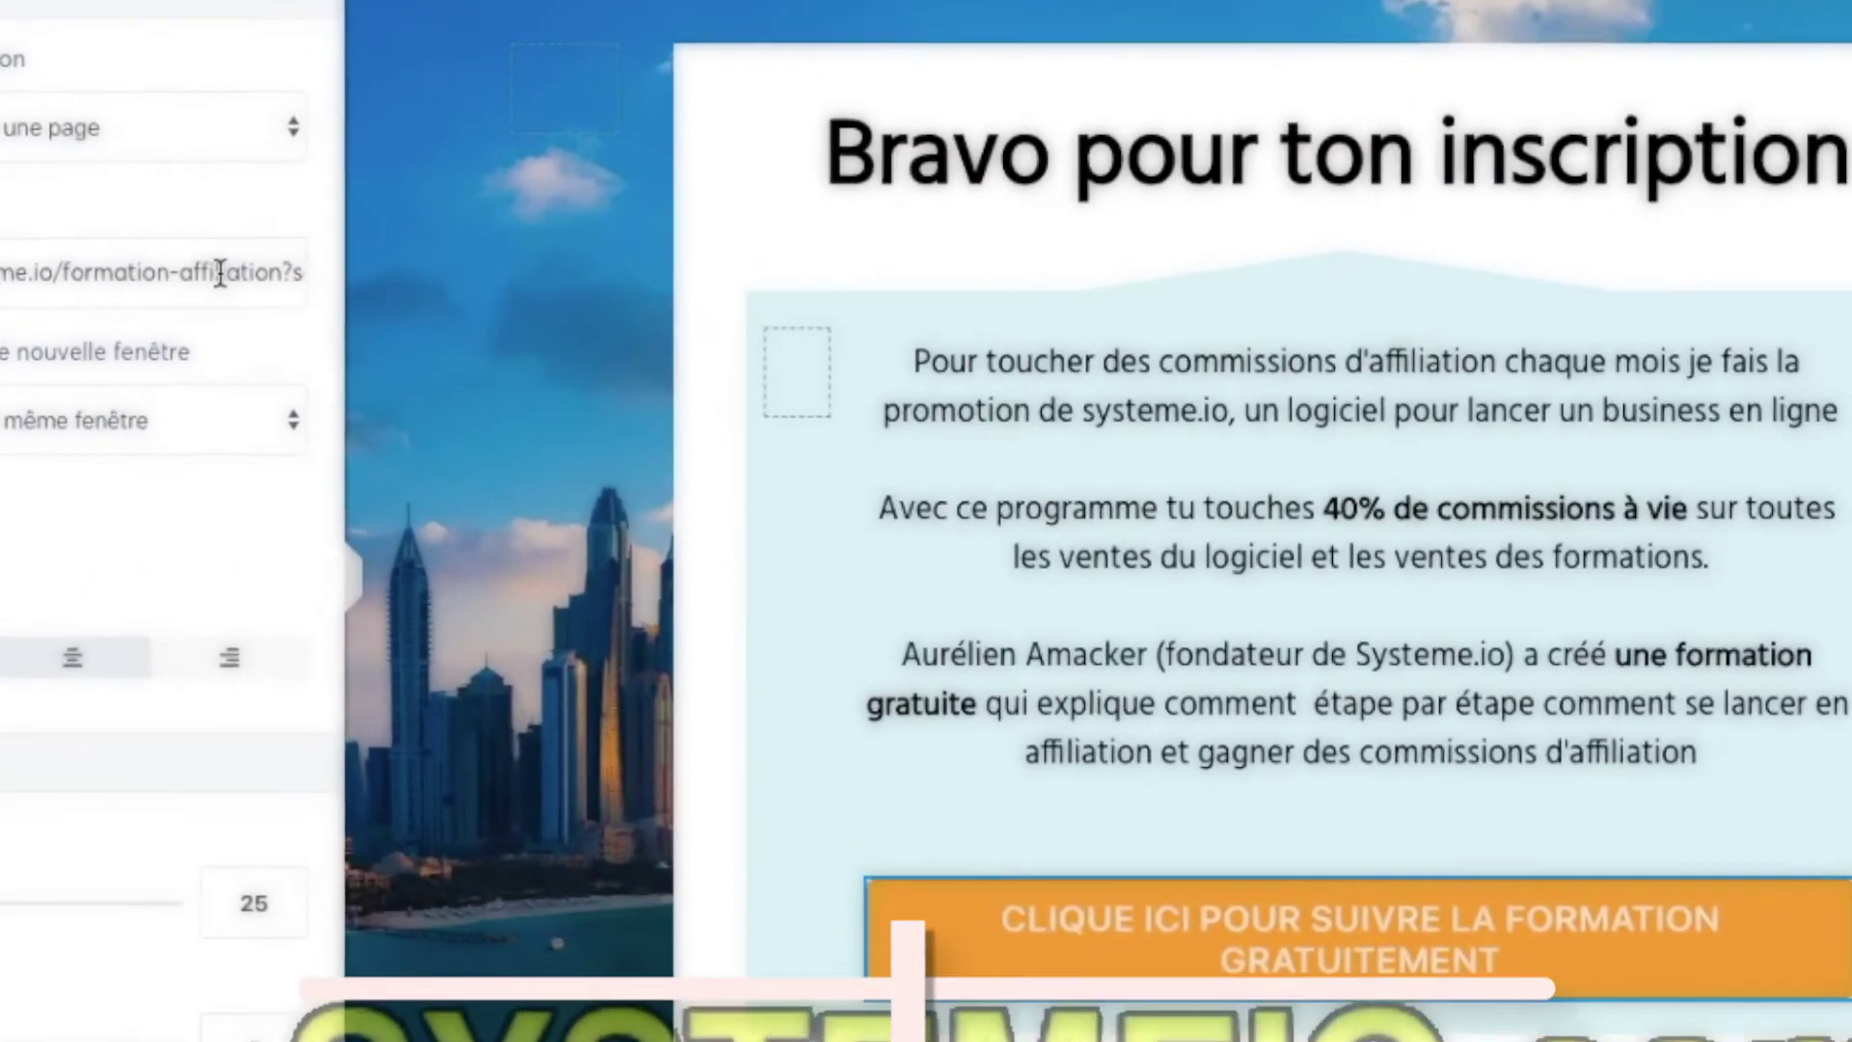
pyautogui.moveTo(145, 265); pyautogui.dragTo(231, 264)
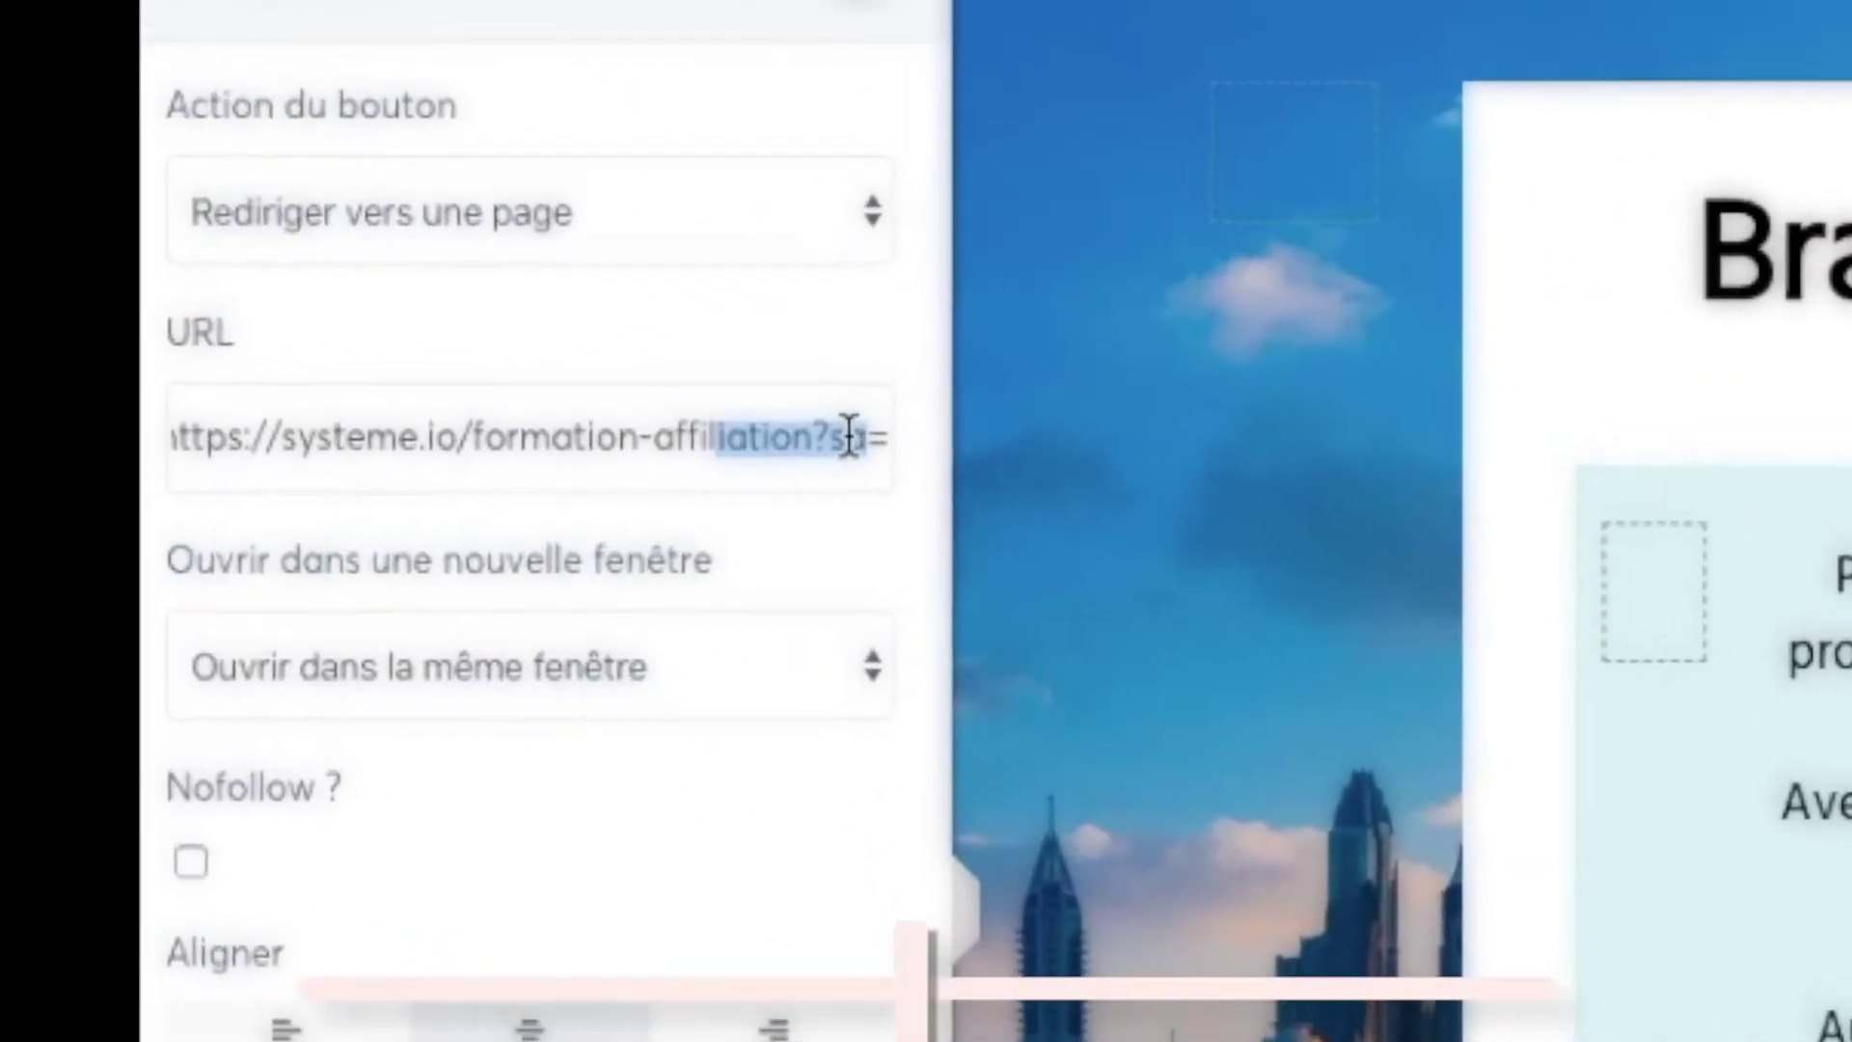
pyautogui.click(622, 365)
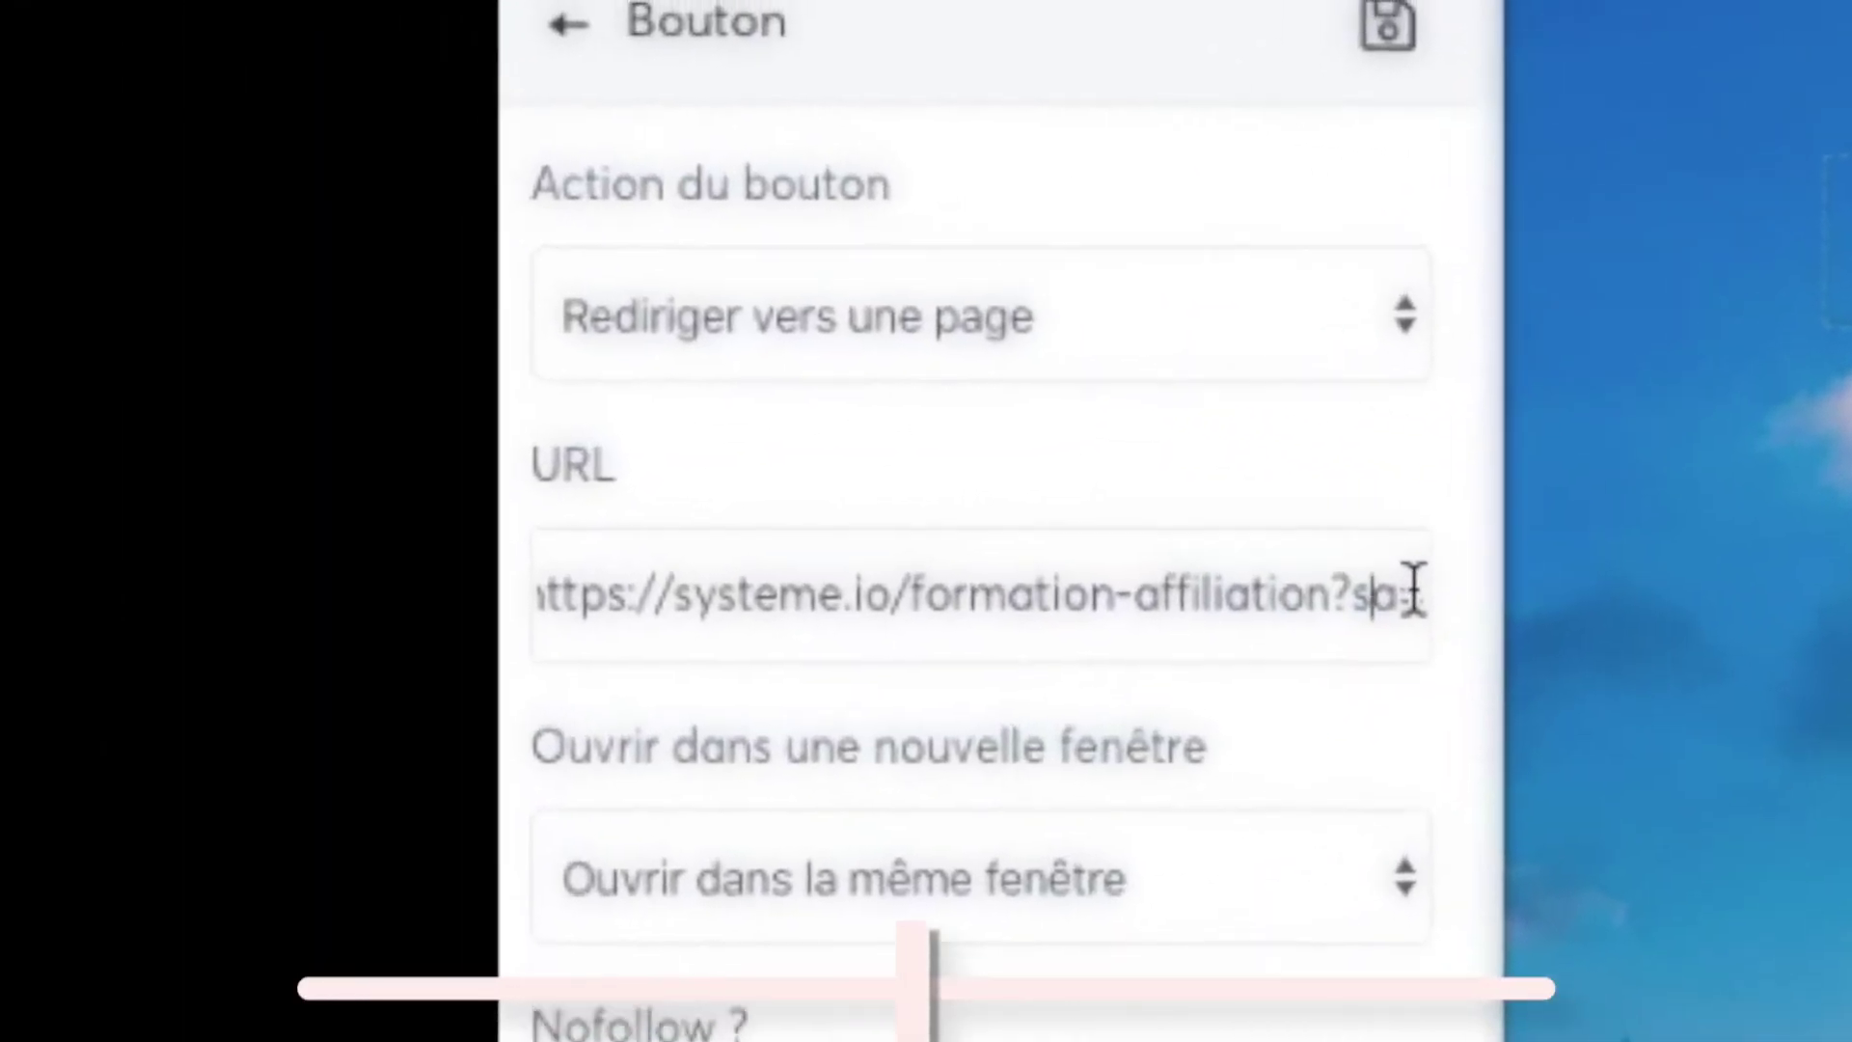
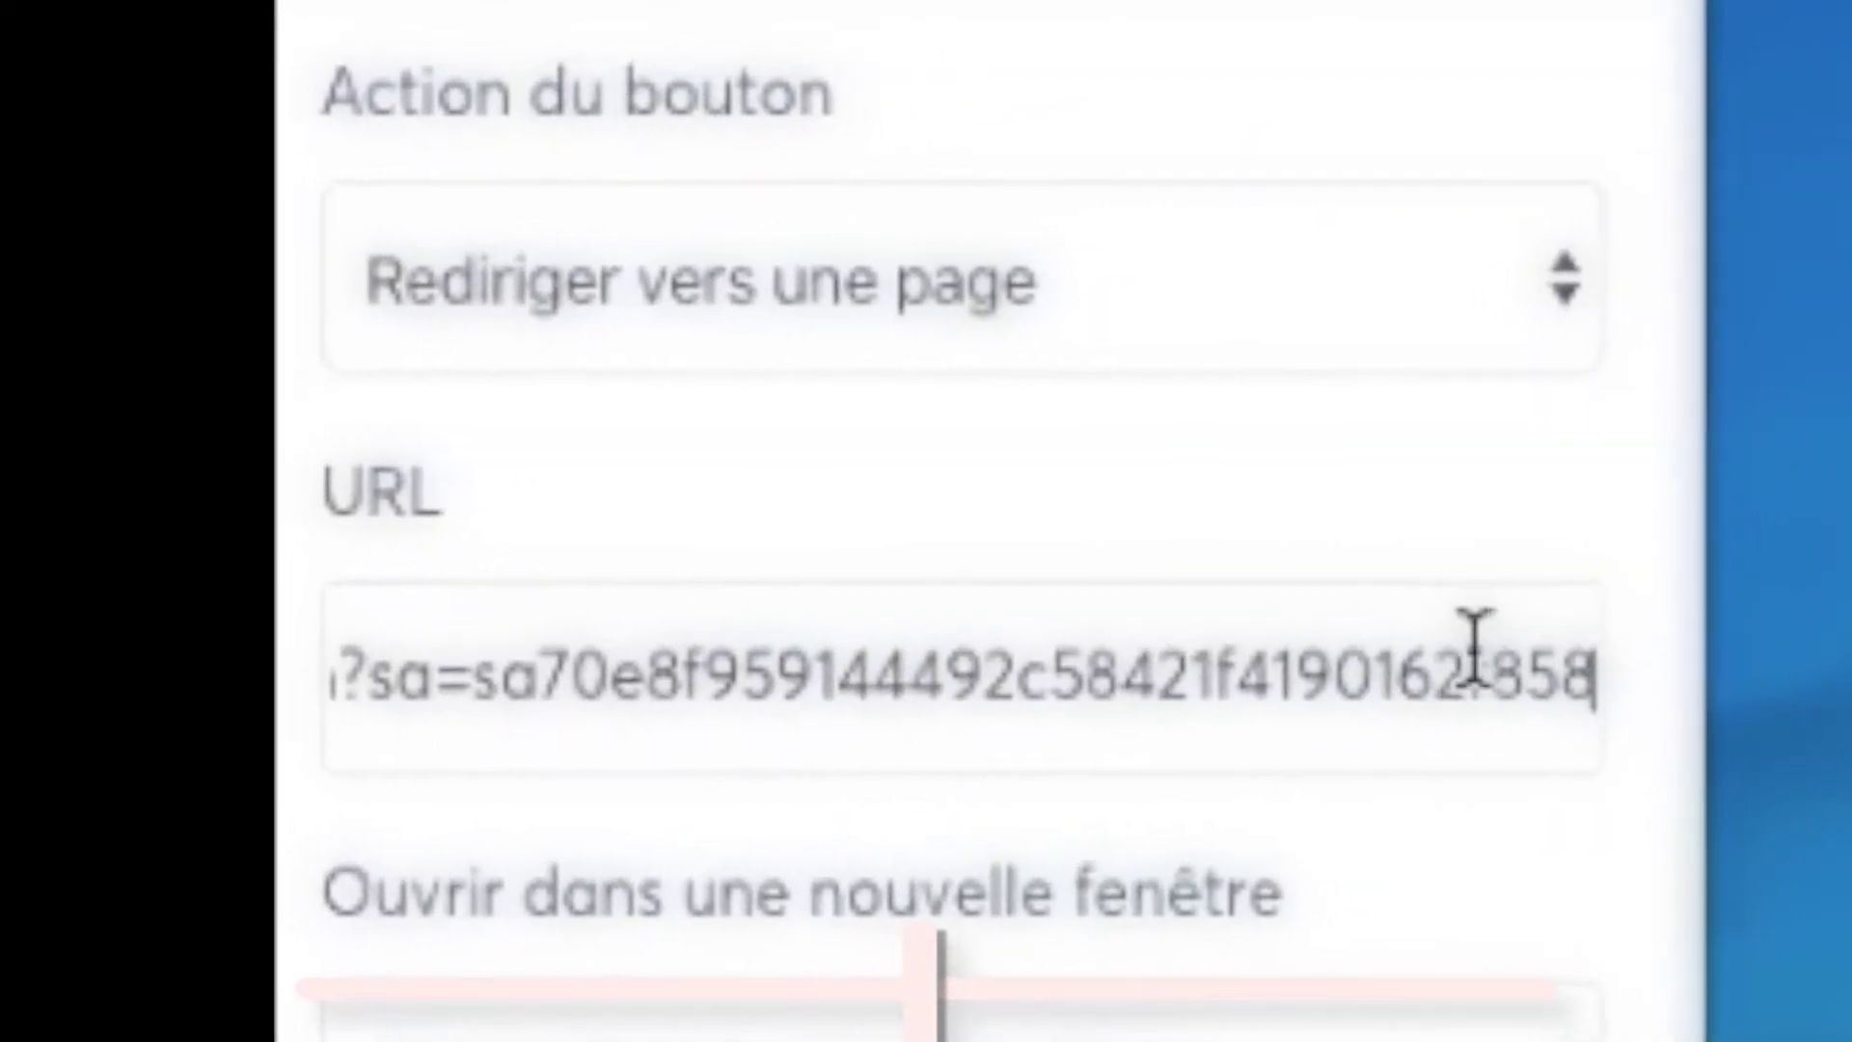
pyautogui.press('Escape')
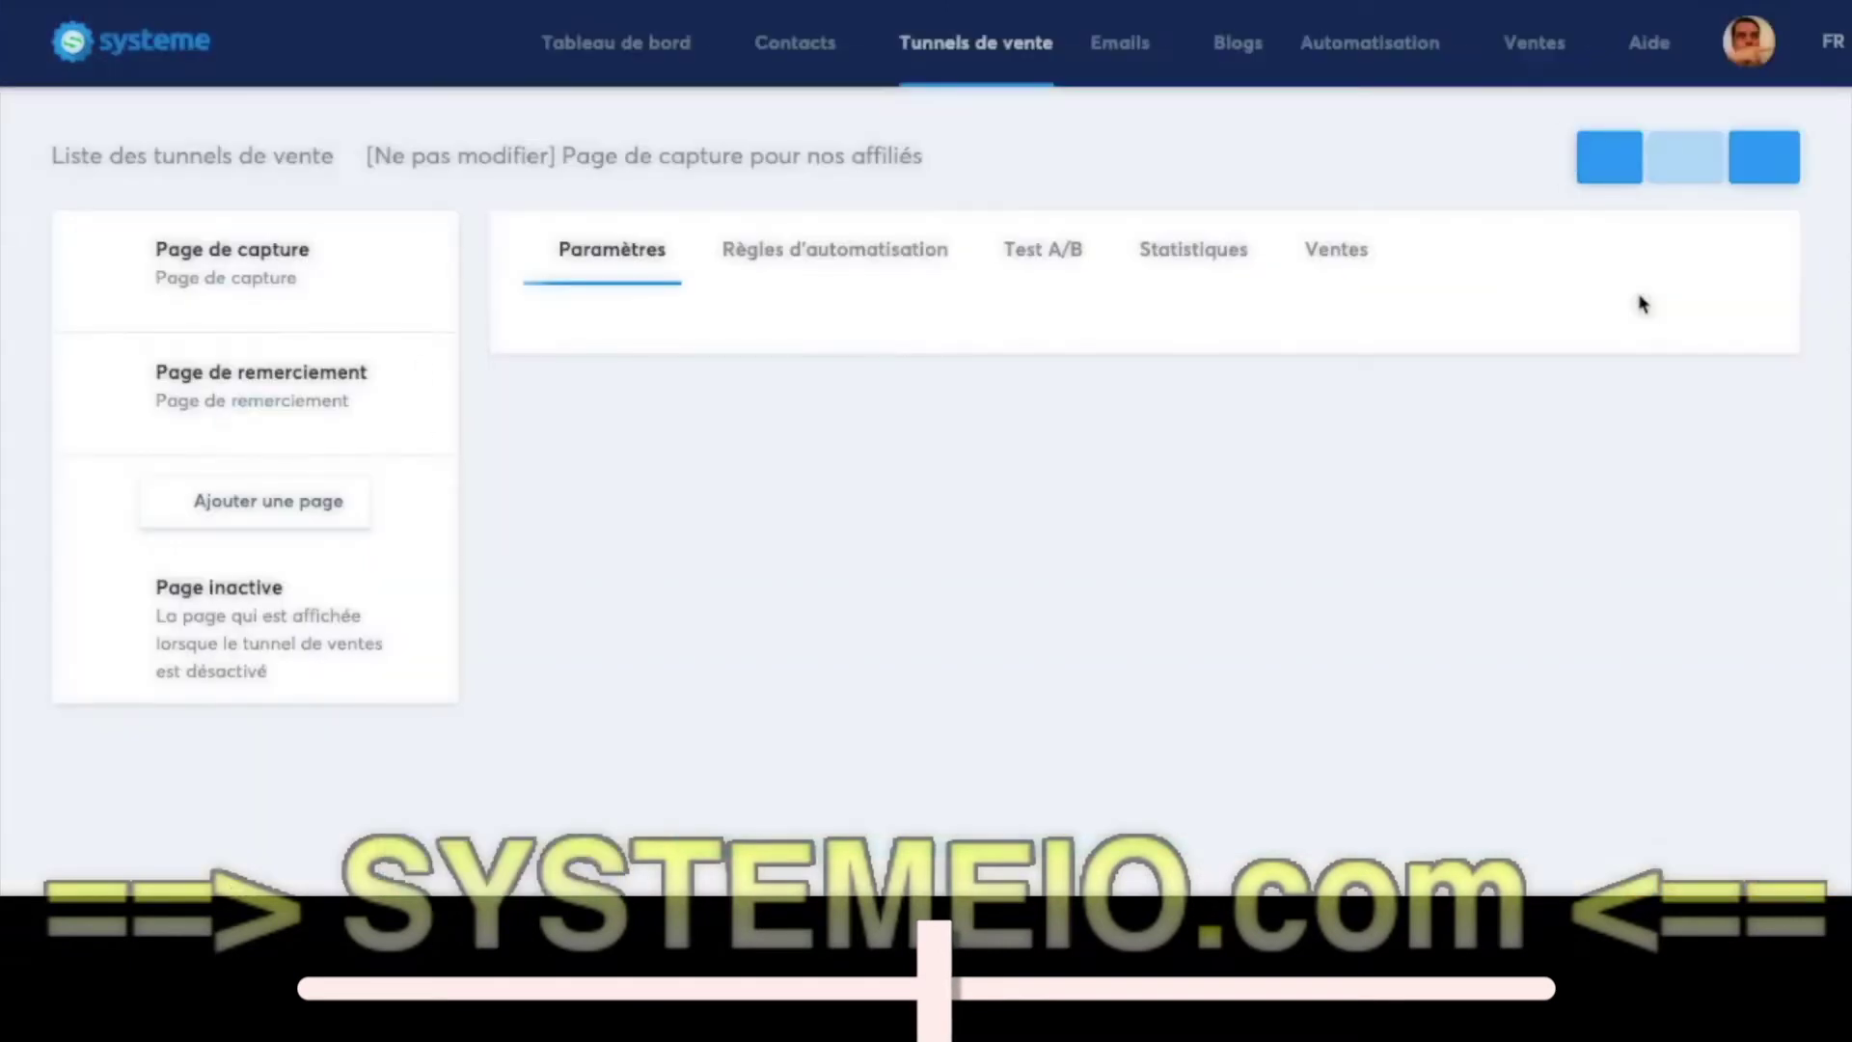
pyautogui.click(247, 289)
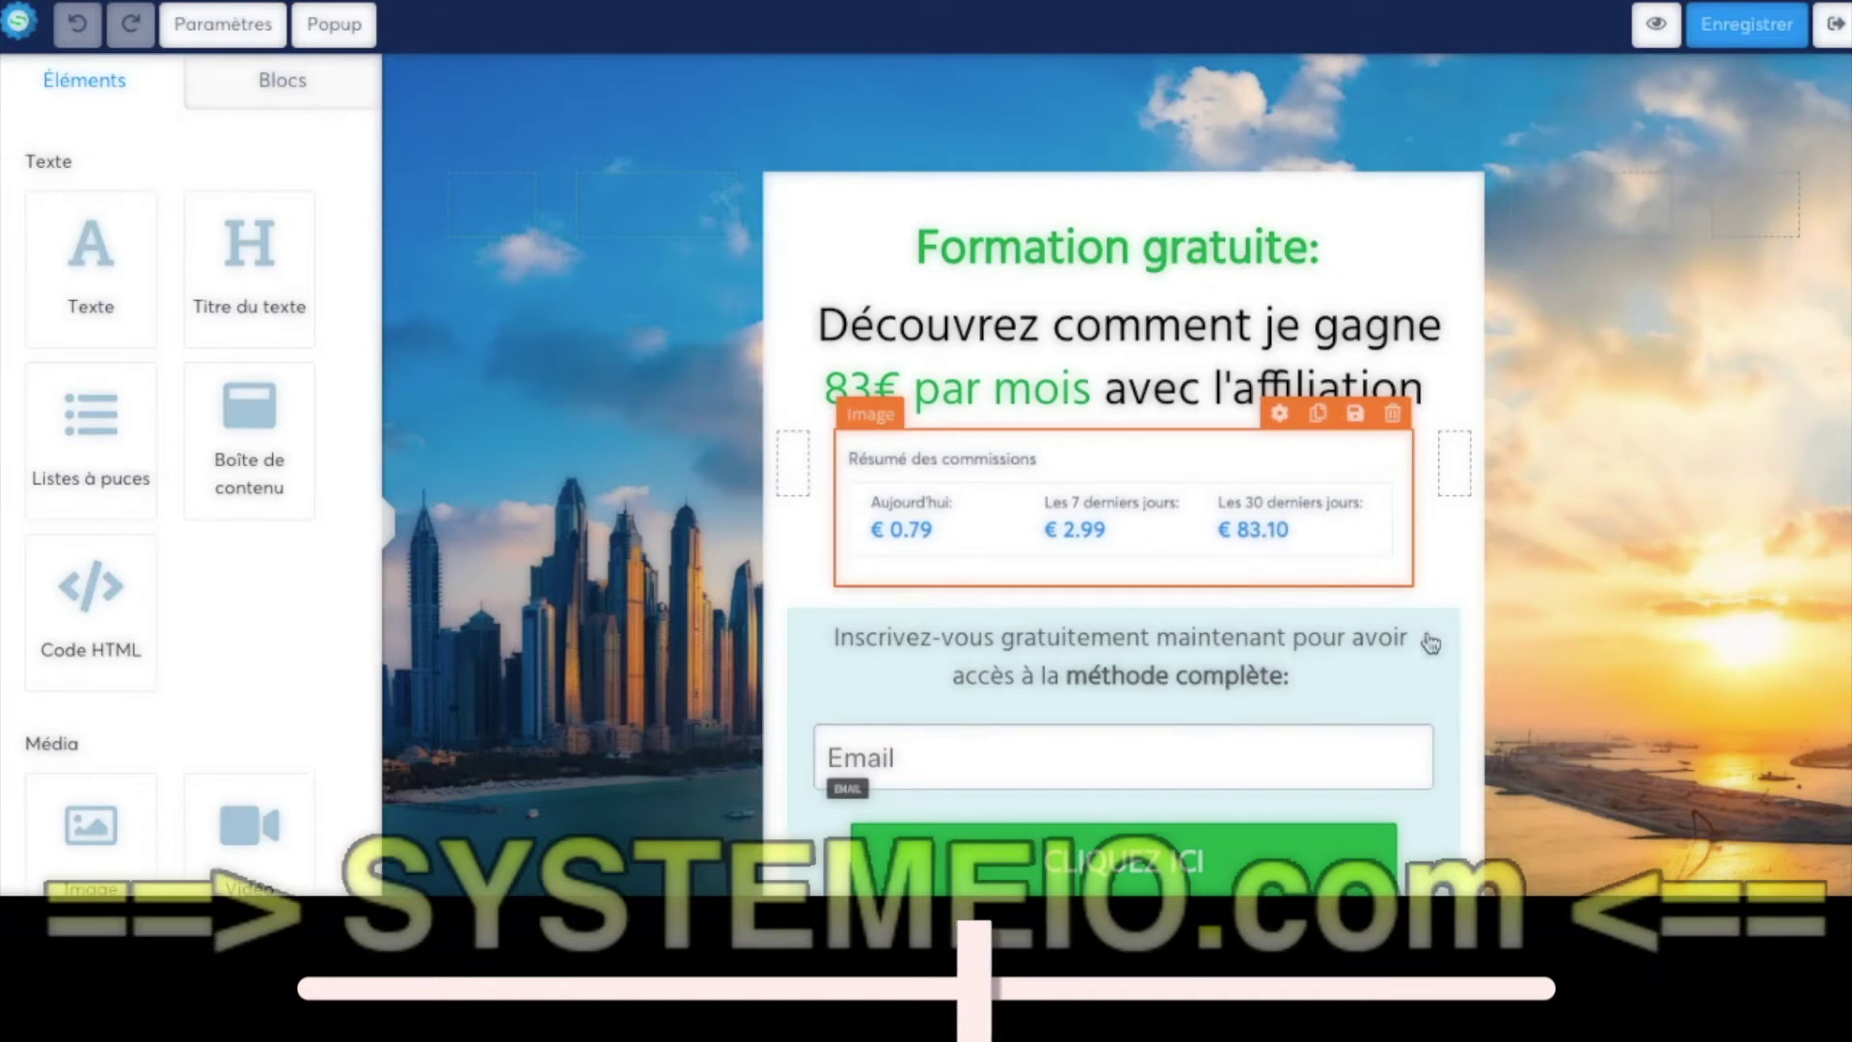
pyautogui.scroll(-1, 1530, 620)
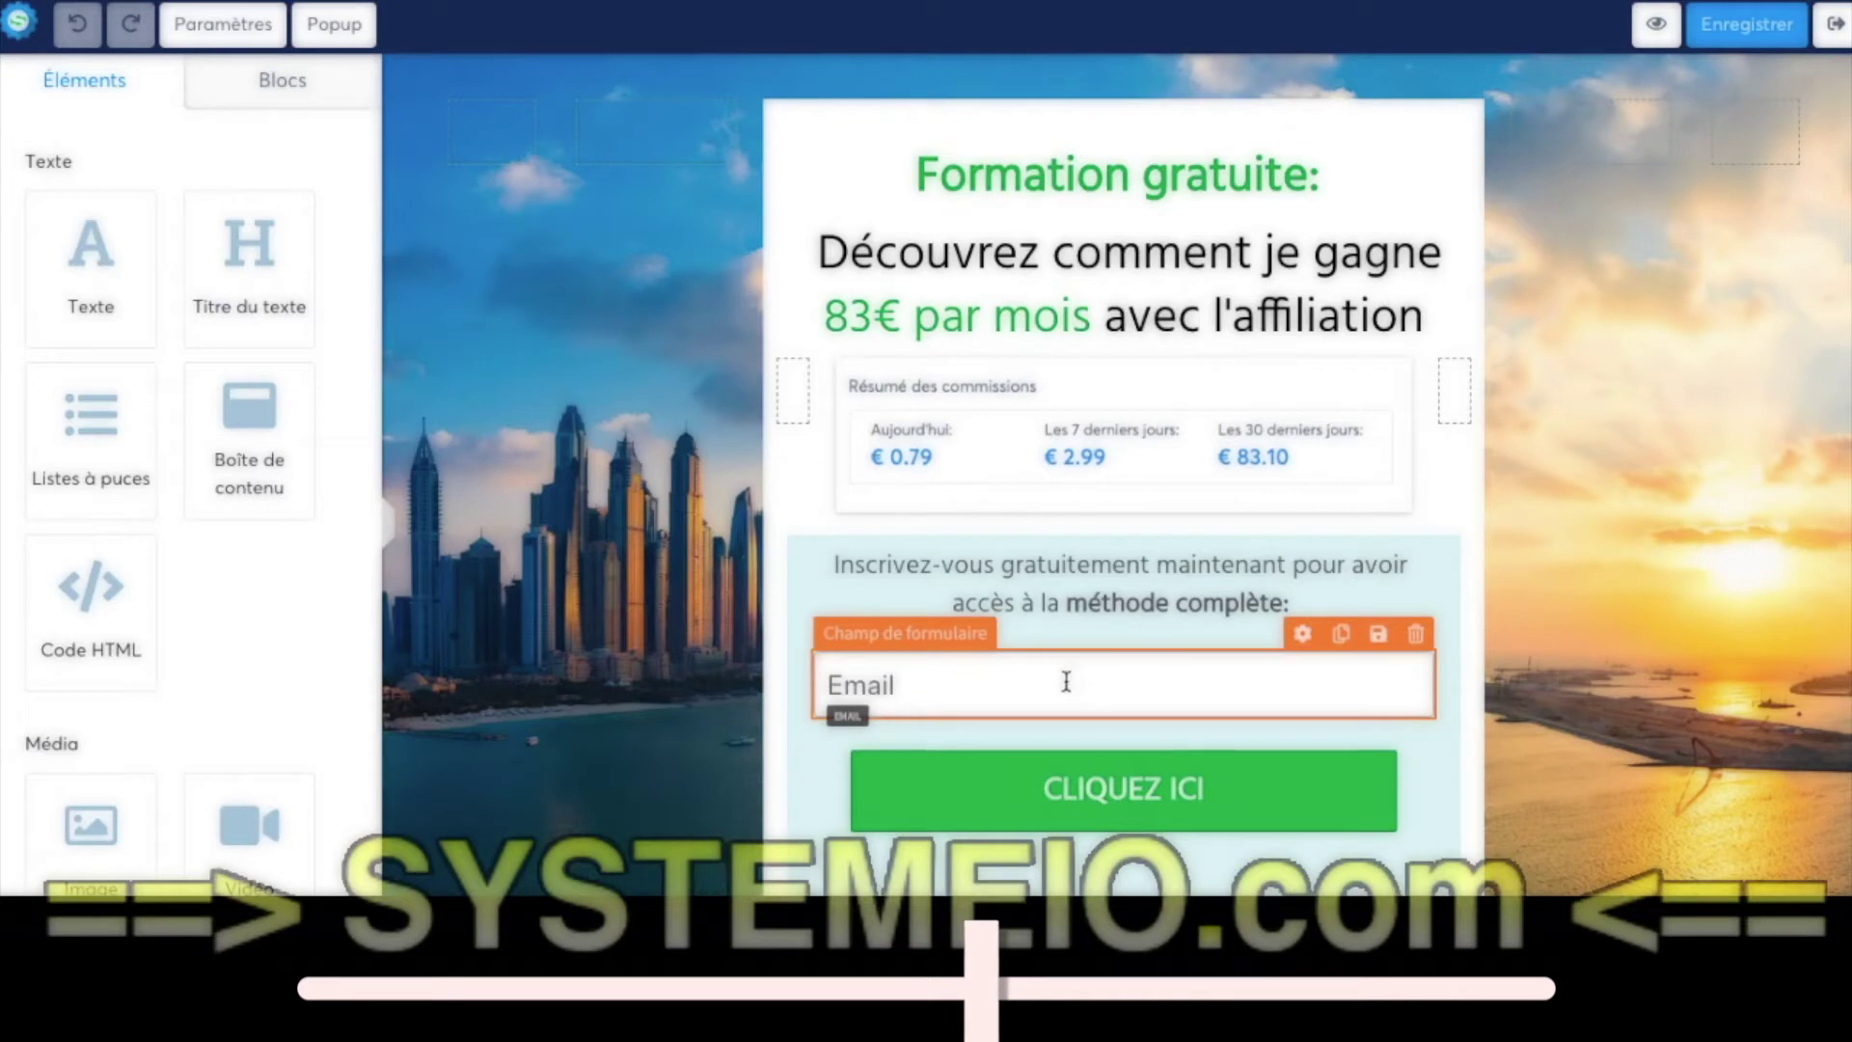
pyautogui.click(1171, 794)
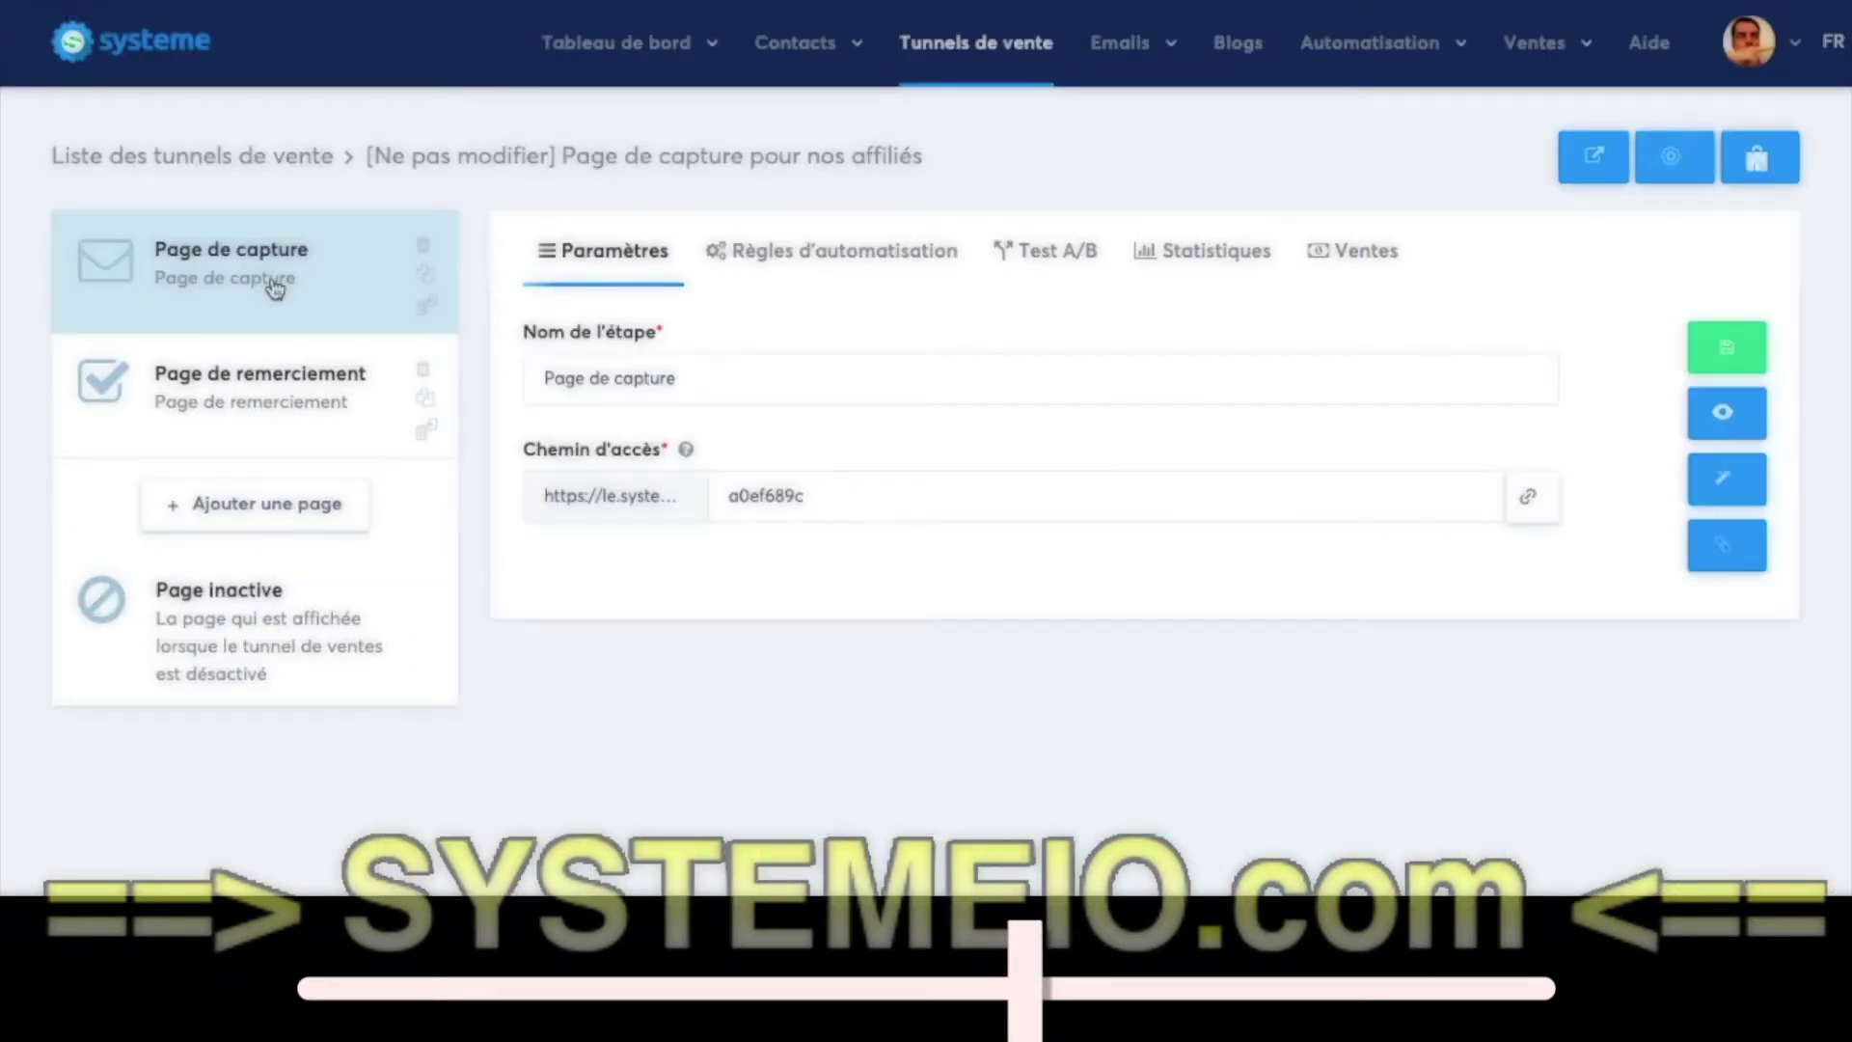
# - Save the capture page's optin automation rule without adding any action
pyautogui.click(839, 259)
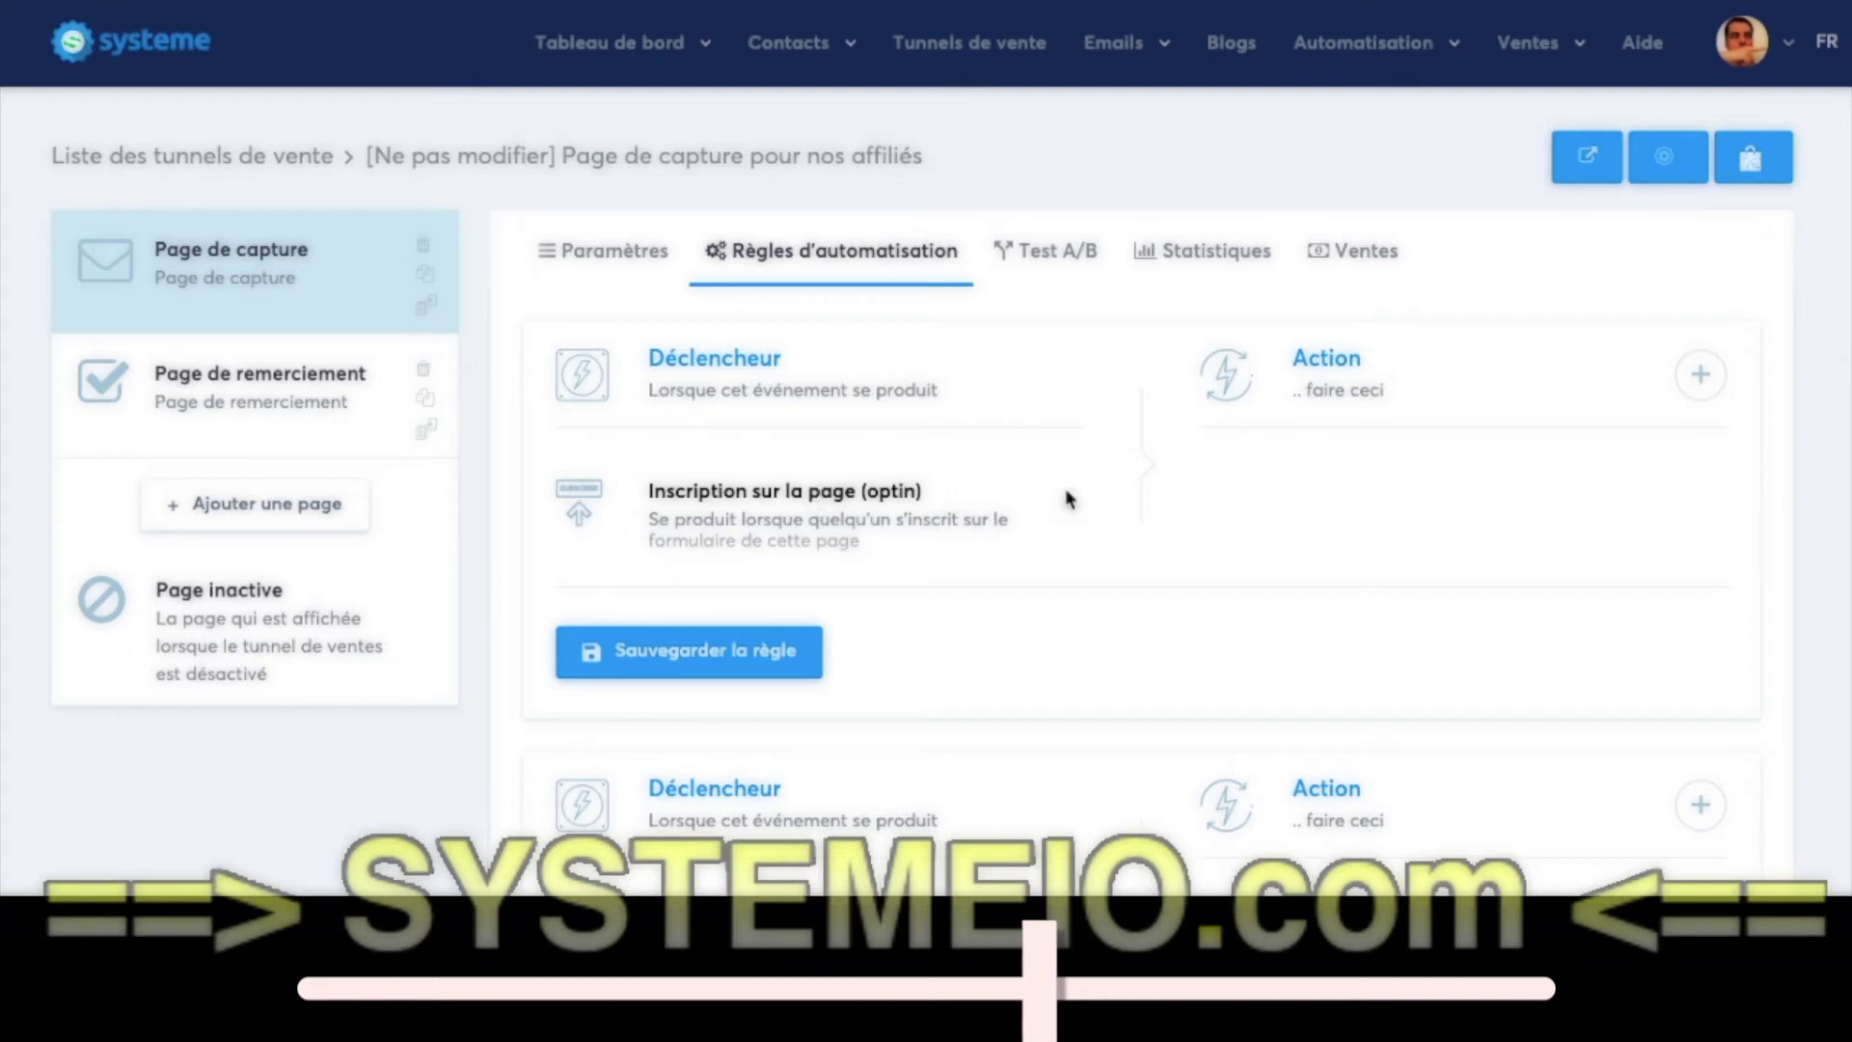
pyautogui.click(1700, 376)
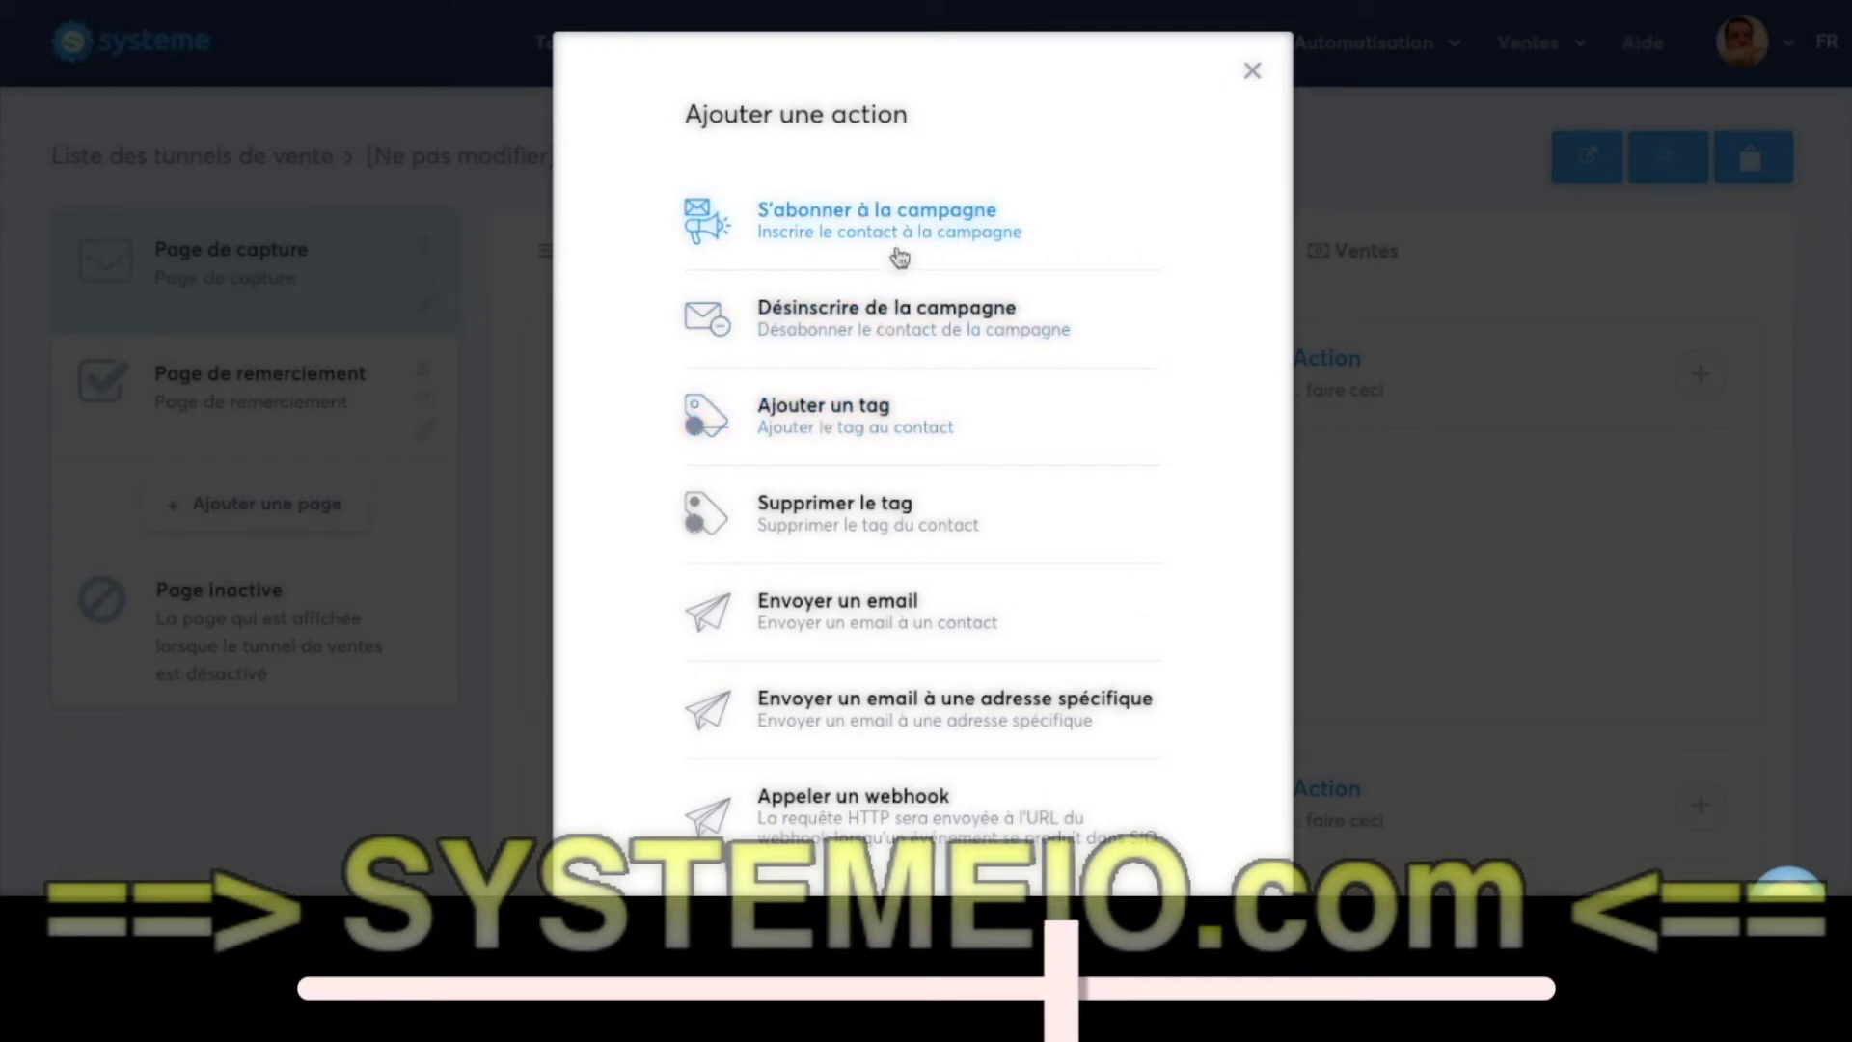
pyautogui.click(1252, 71)
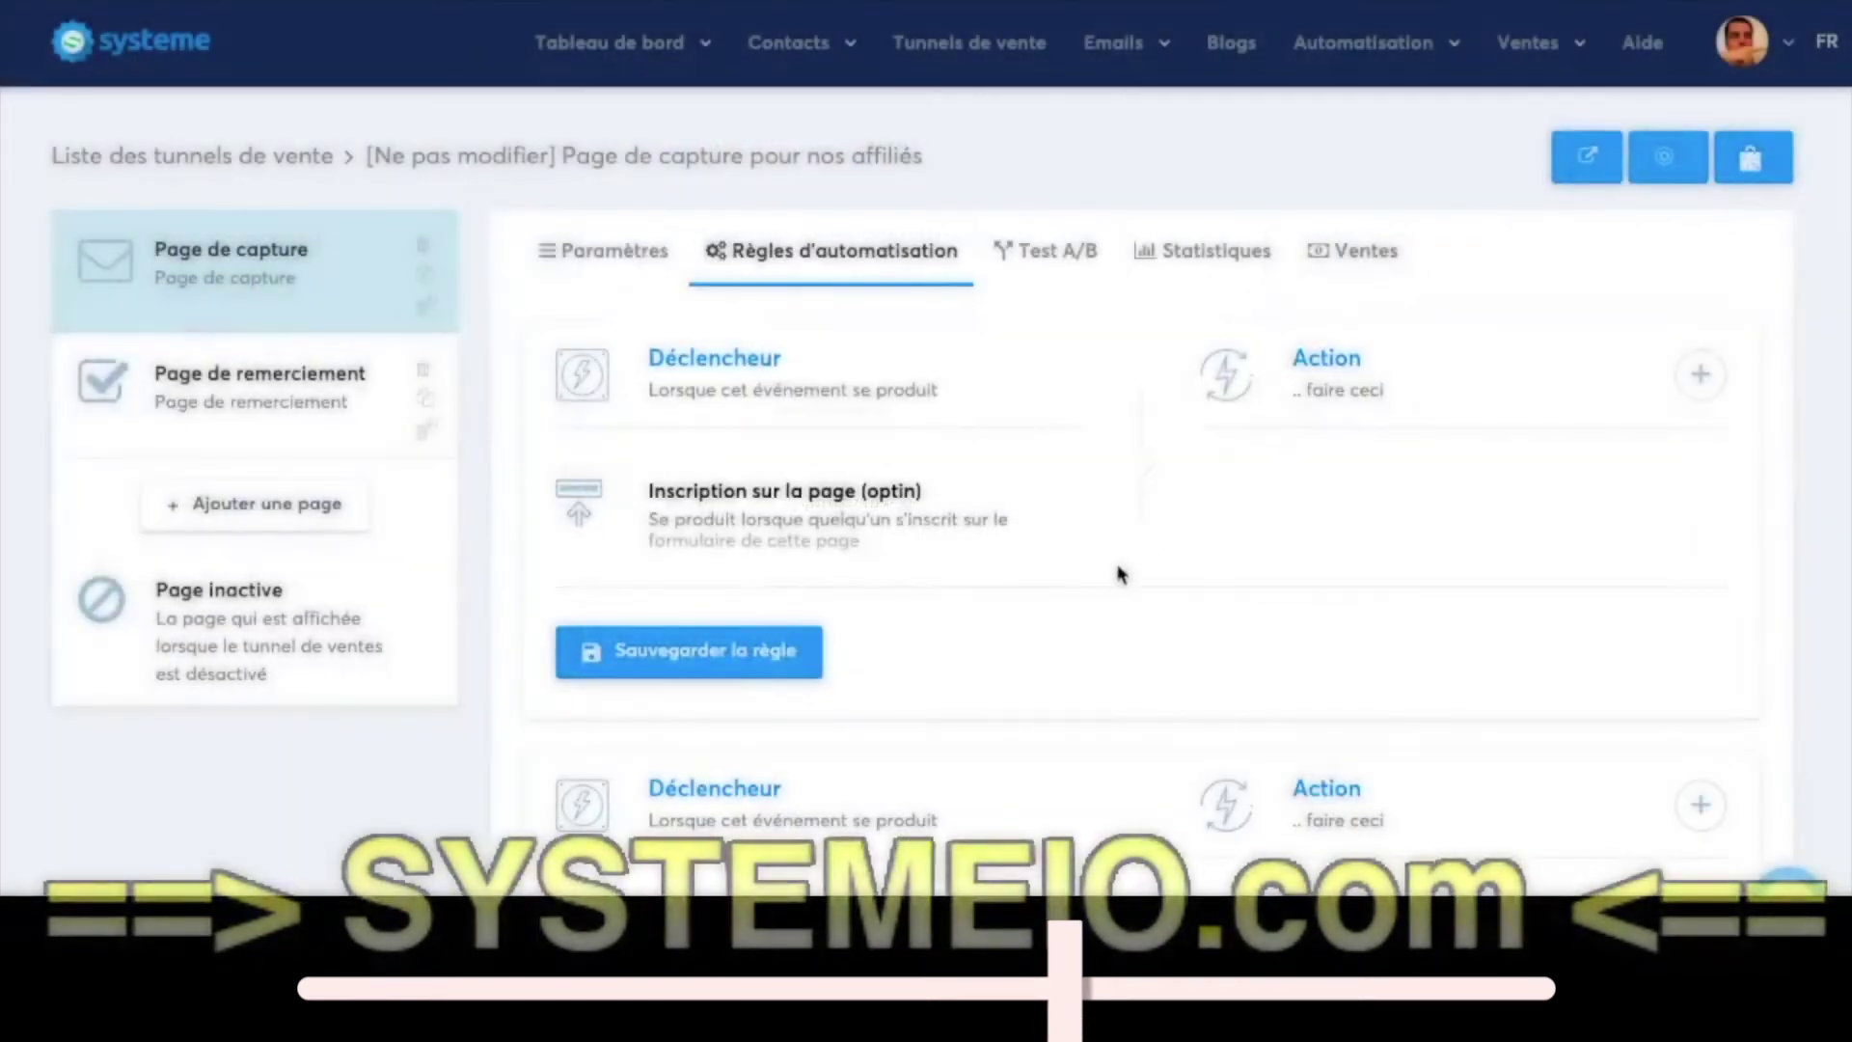
pyautogui.click(668, 674)
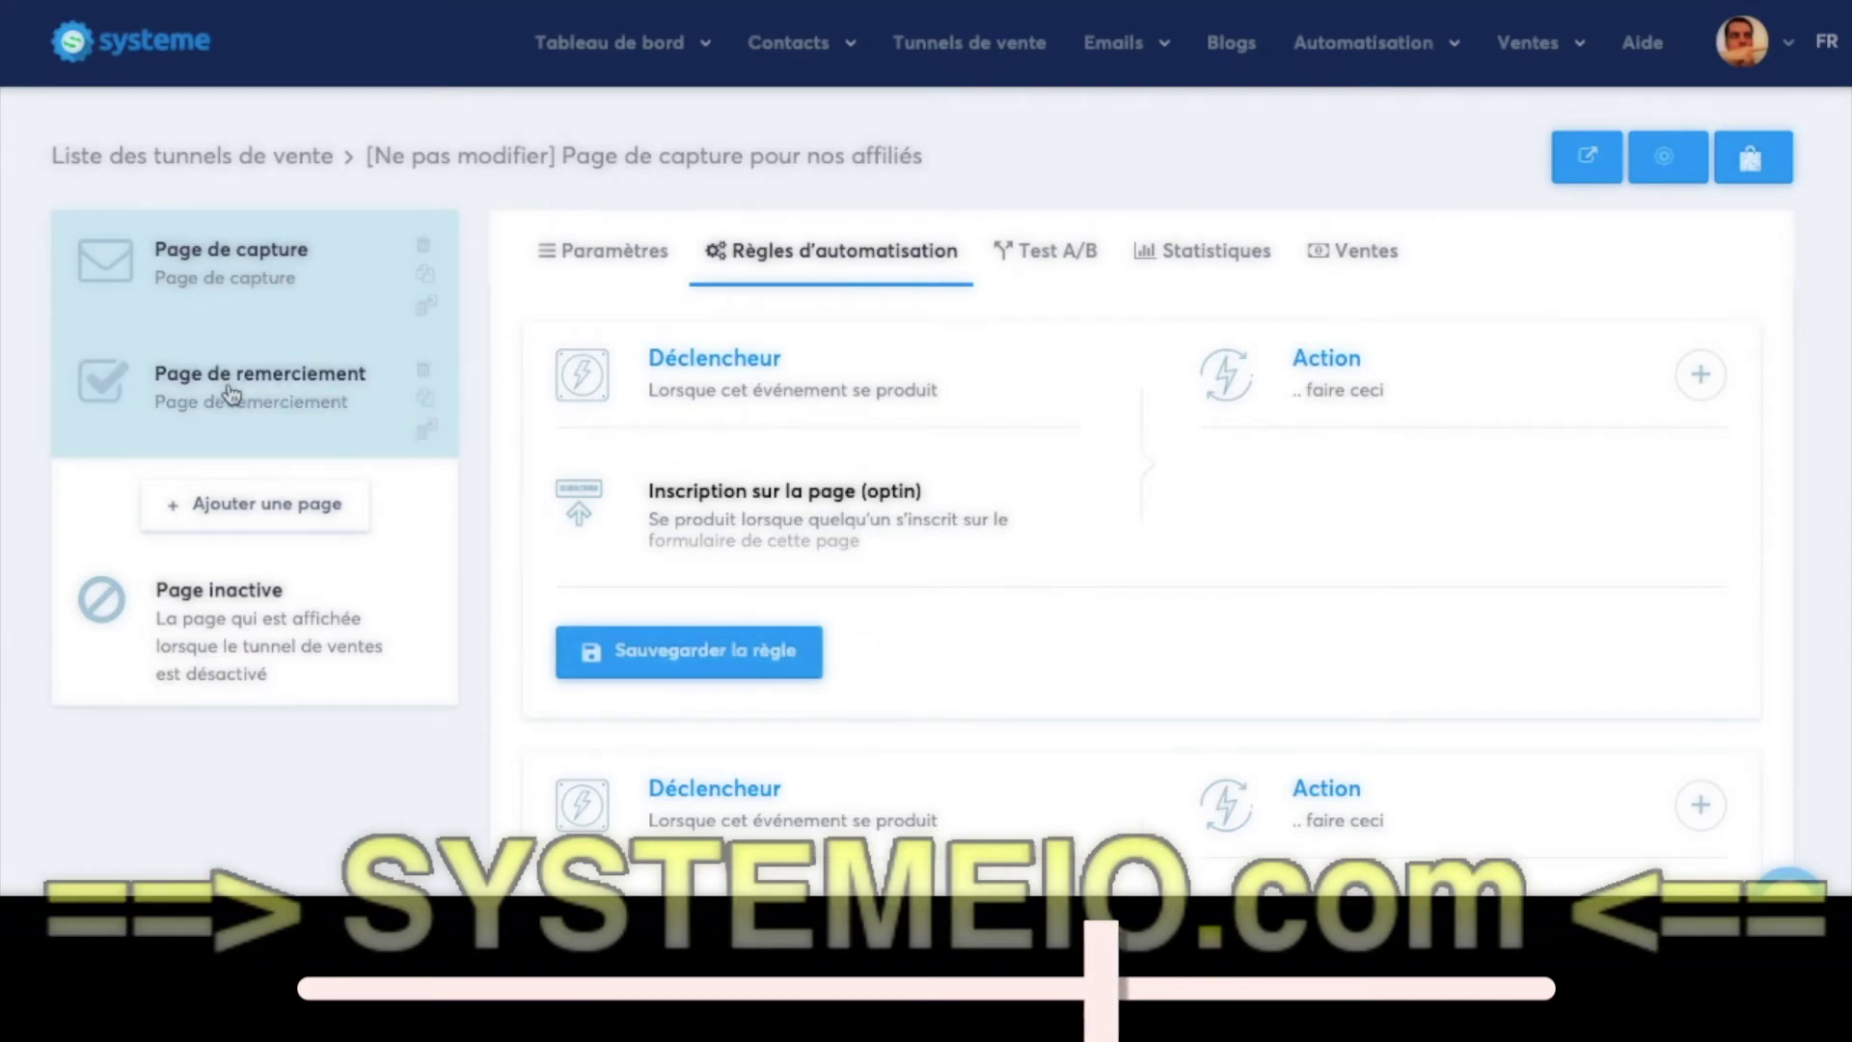
# - Replace the capture page path a0ef689c with formation-affiliation and save
pyautogui.click(582, 256)
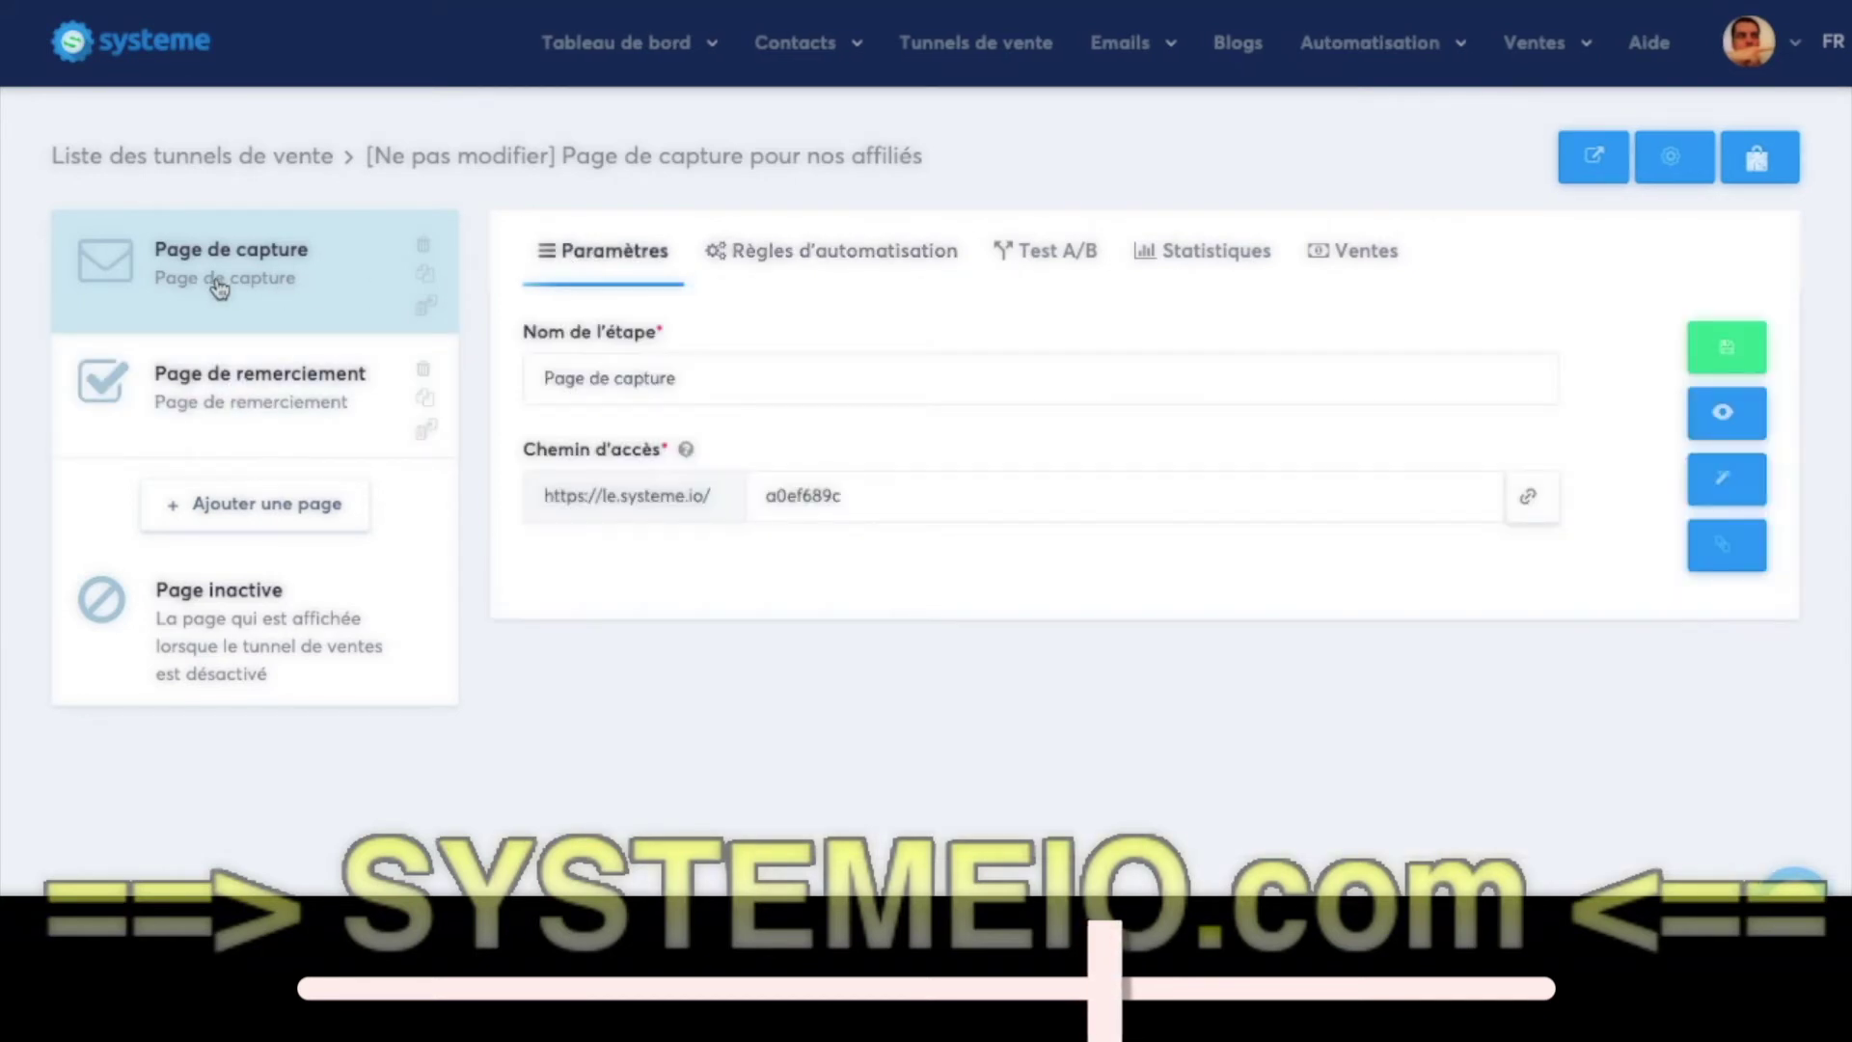
pyautogui.doubleClick(853, 493)
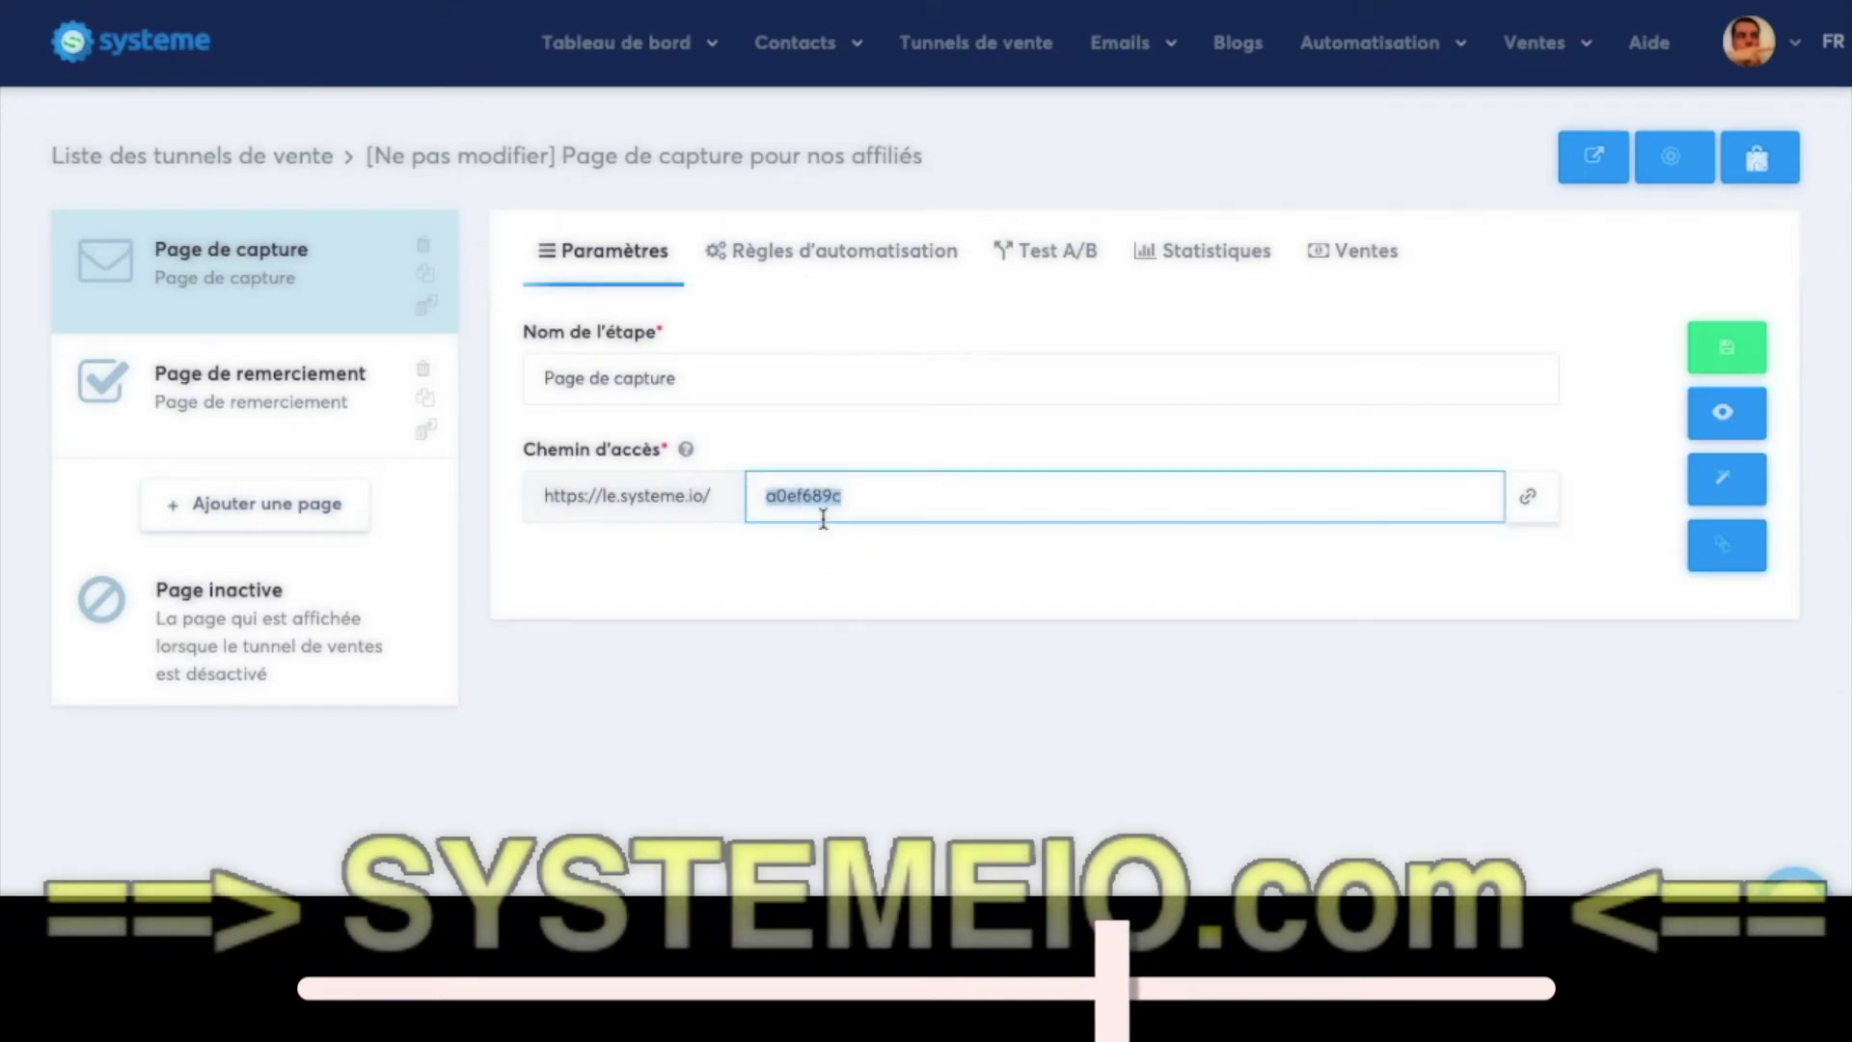
pyautogui.click(844, 496)
pyautogui.doubleClick(848, 494)
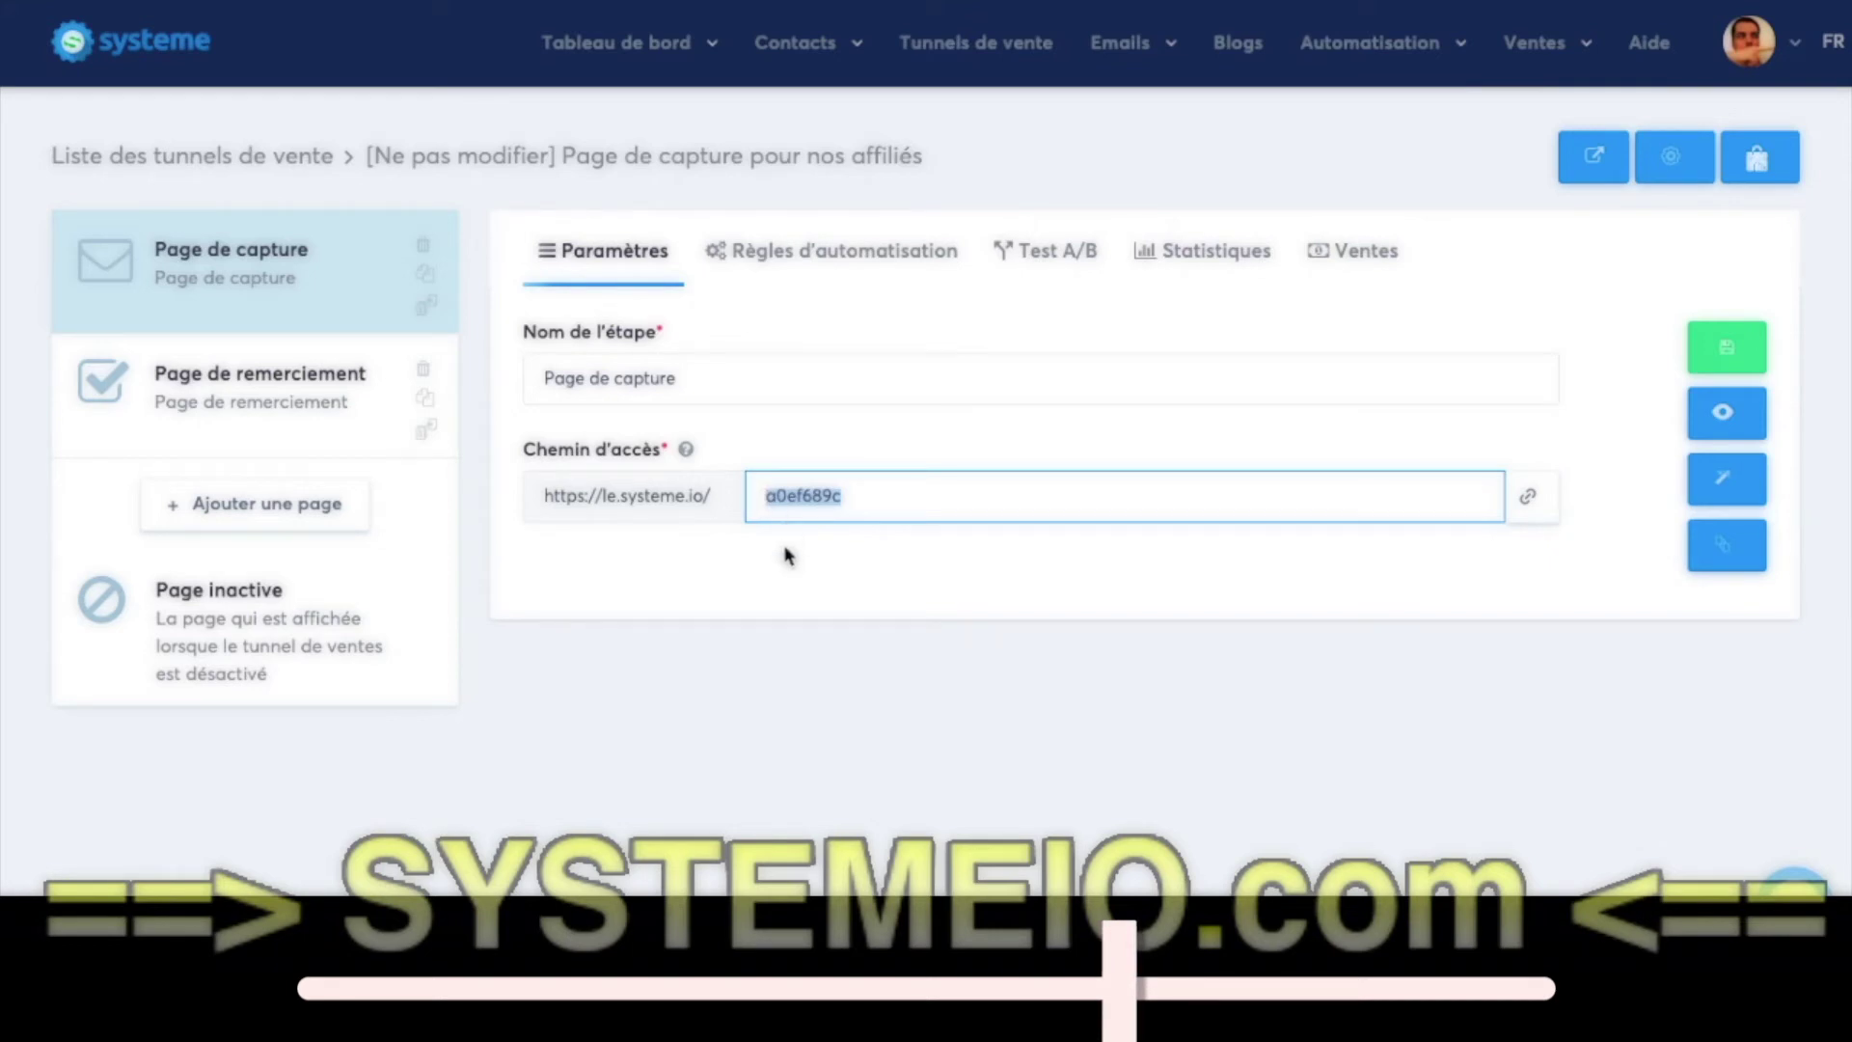
pyautogui.write('for')
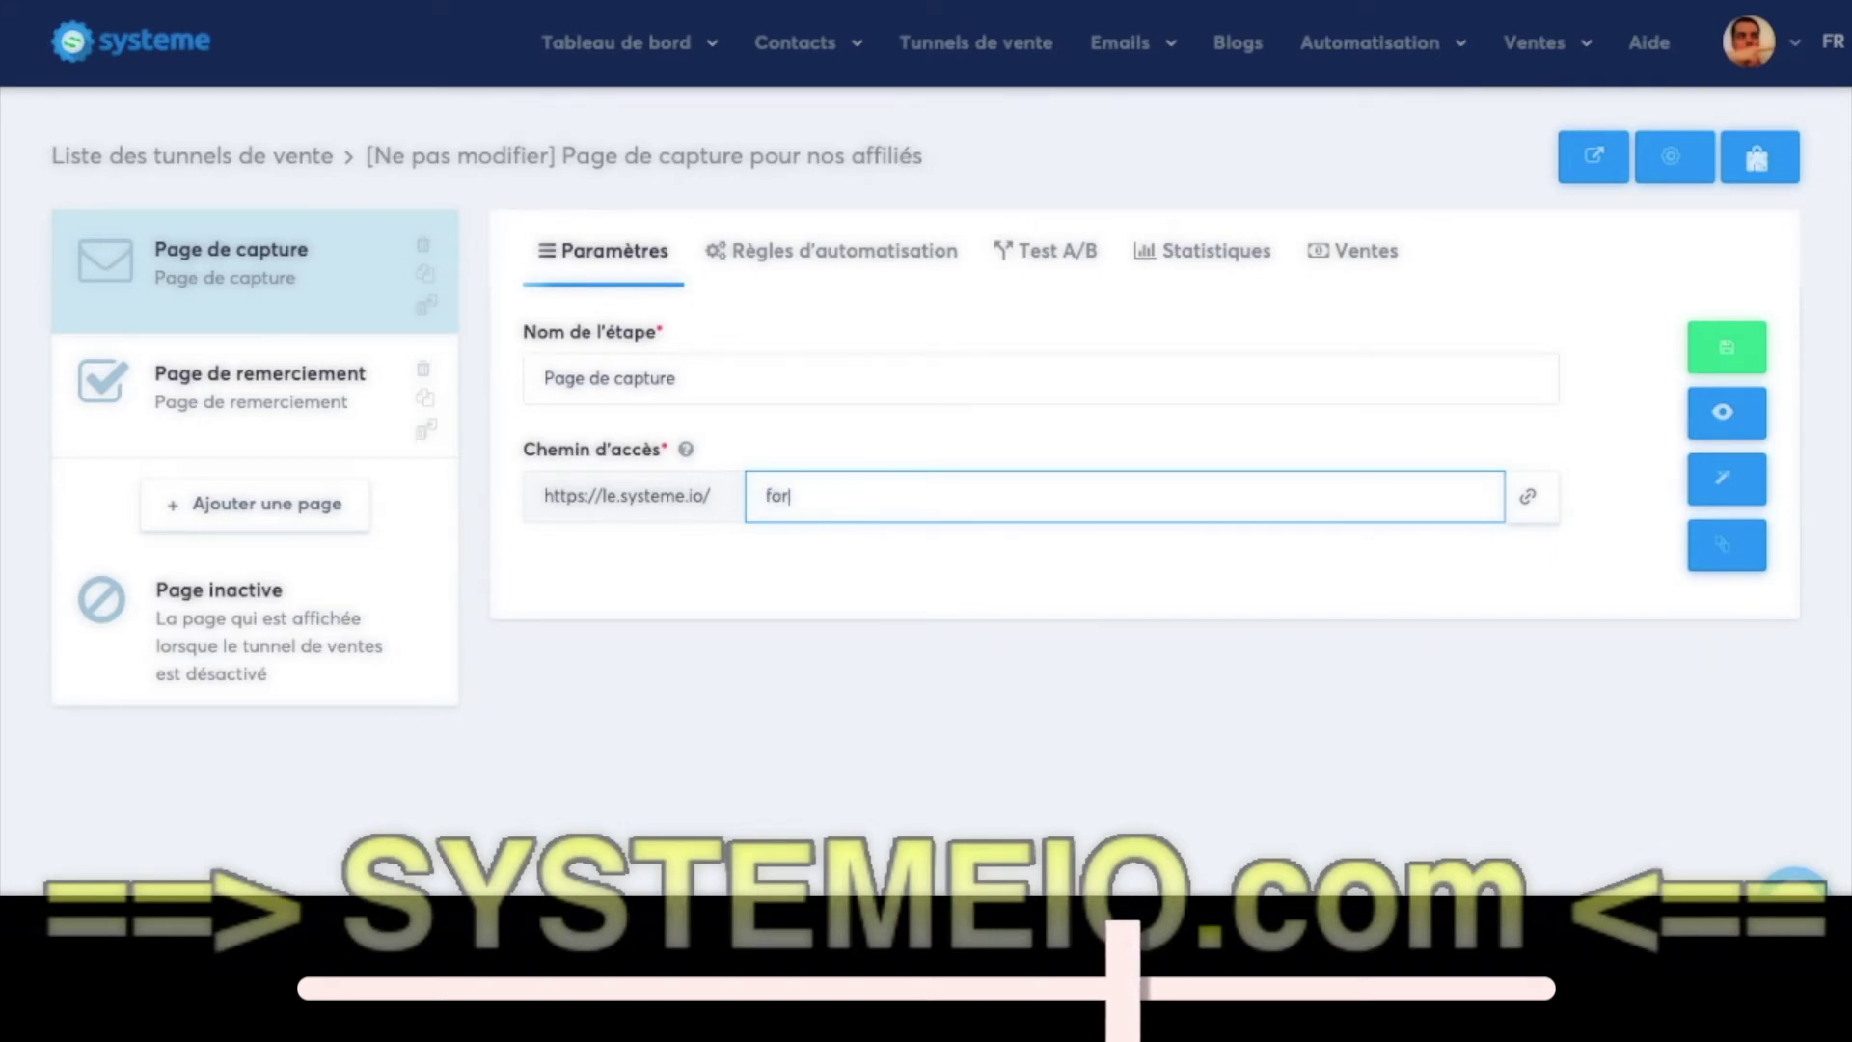
pyautogui.write('mation-affiliation')
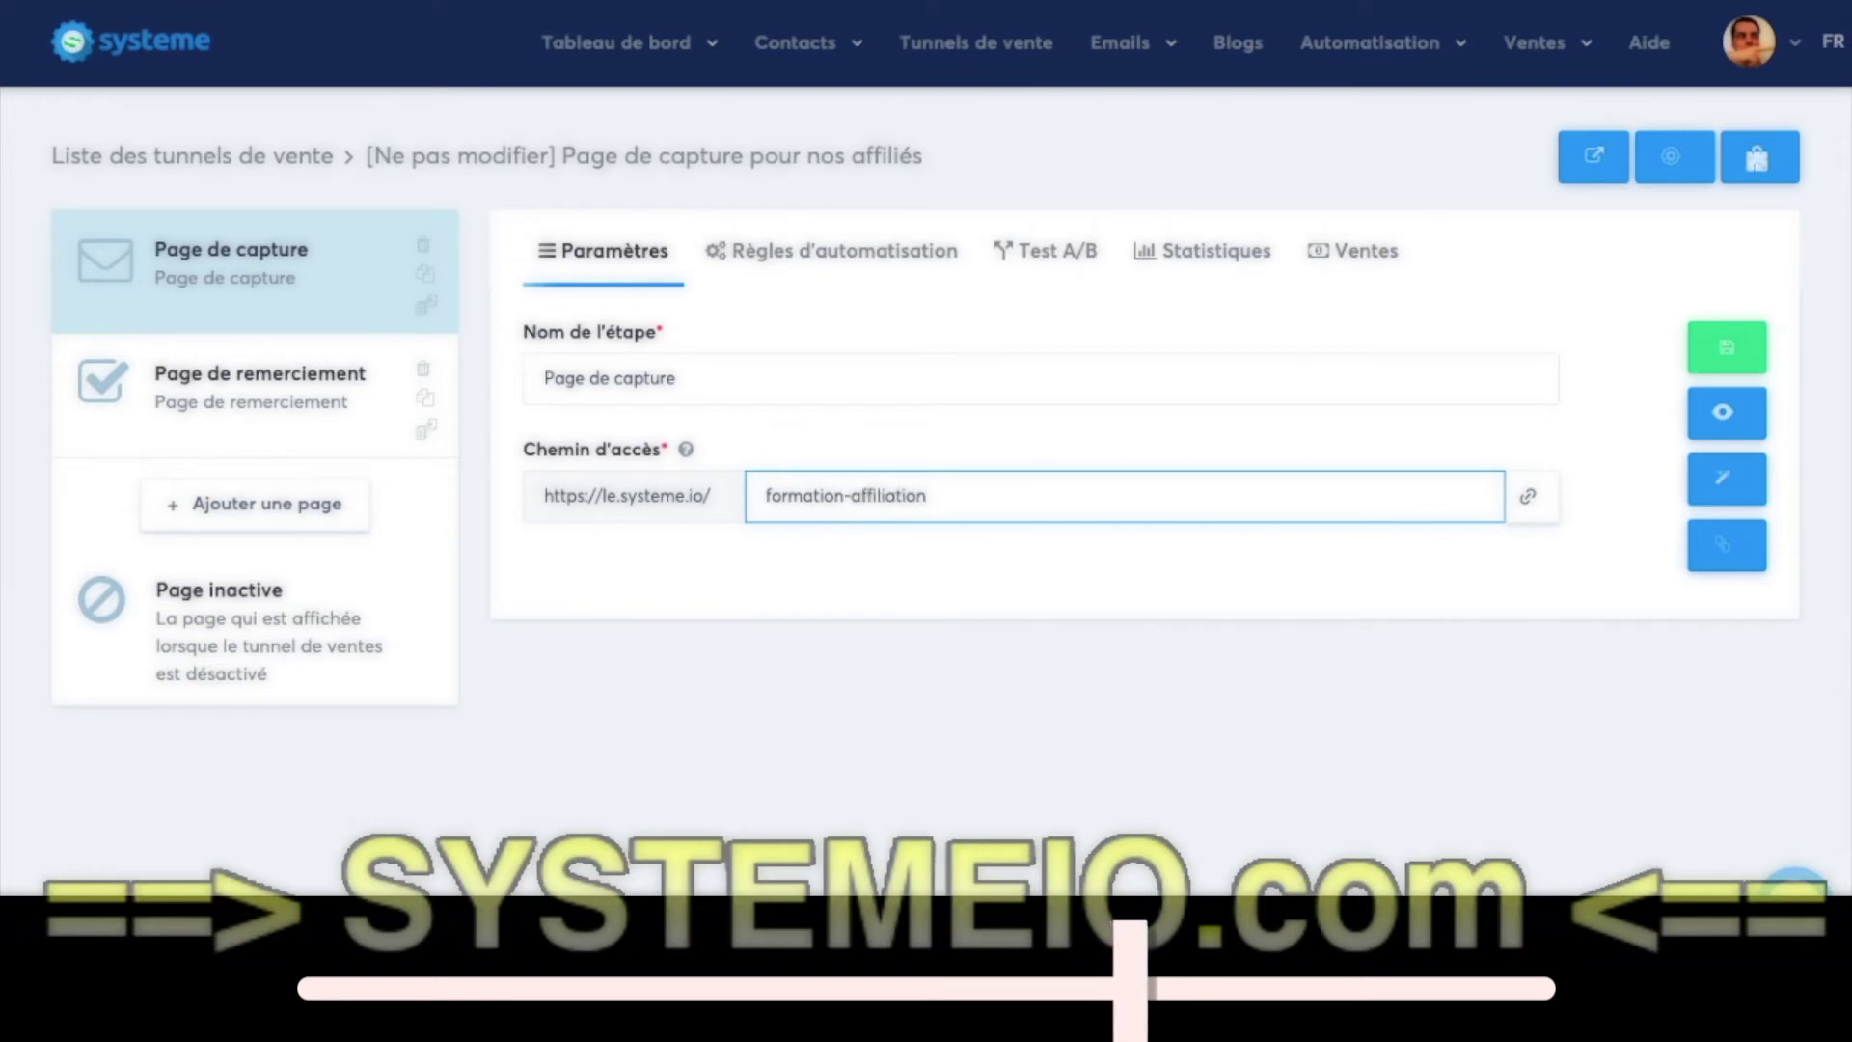
pyautogui.click(1727, 347)
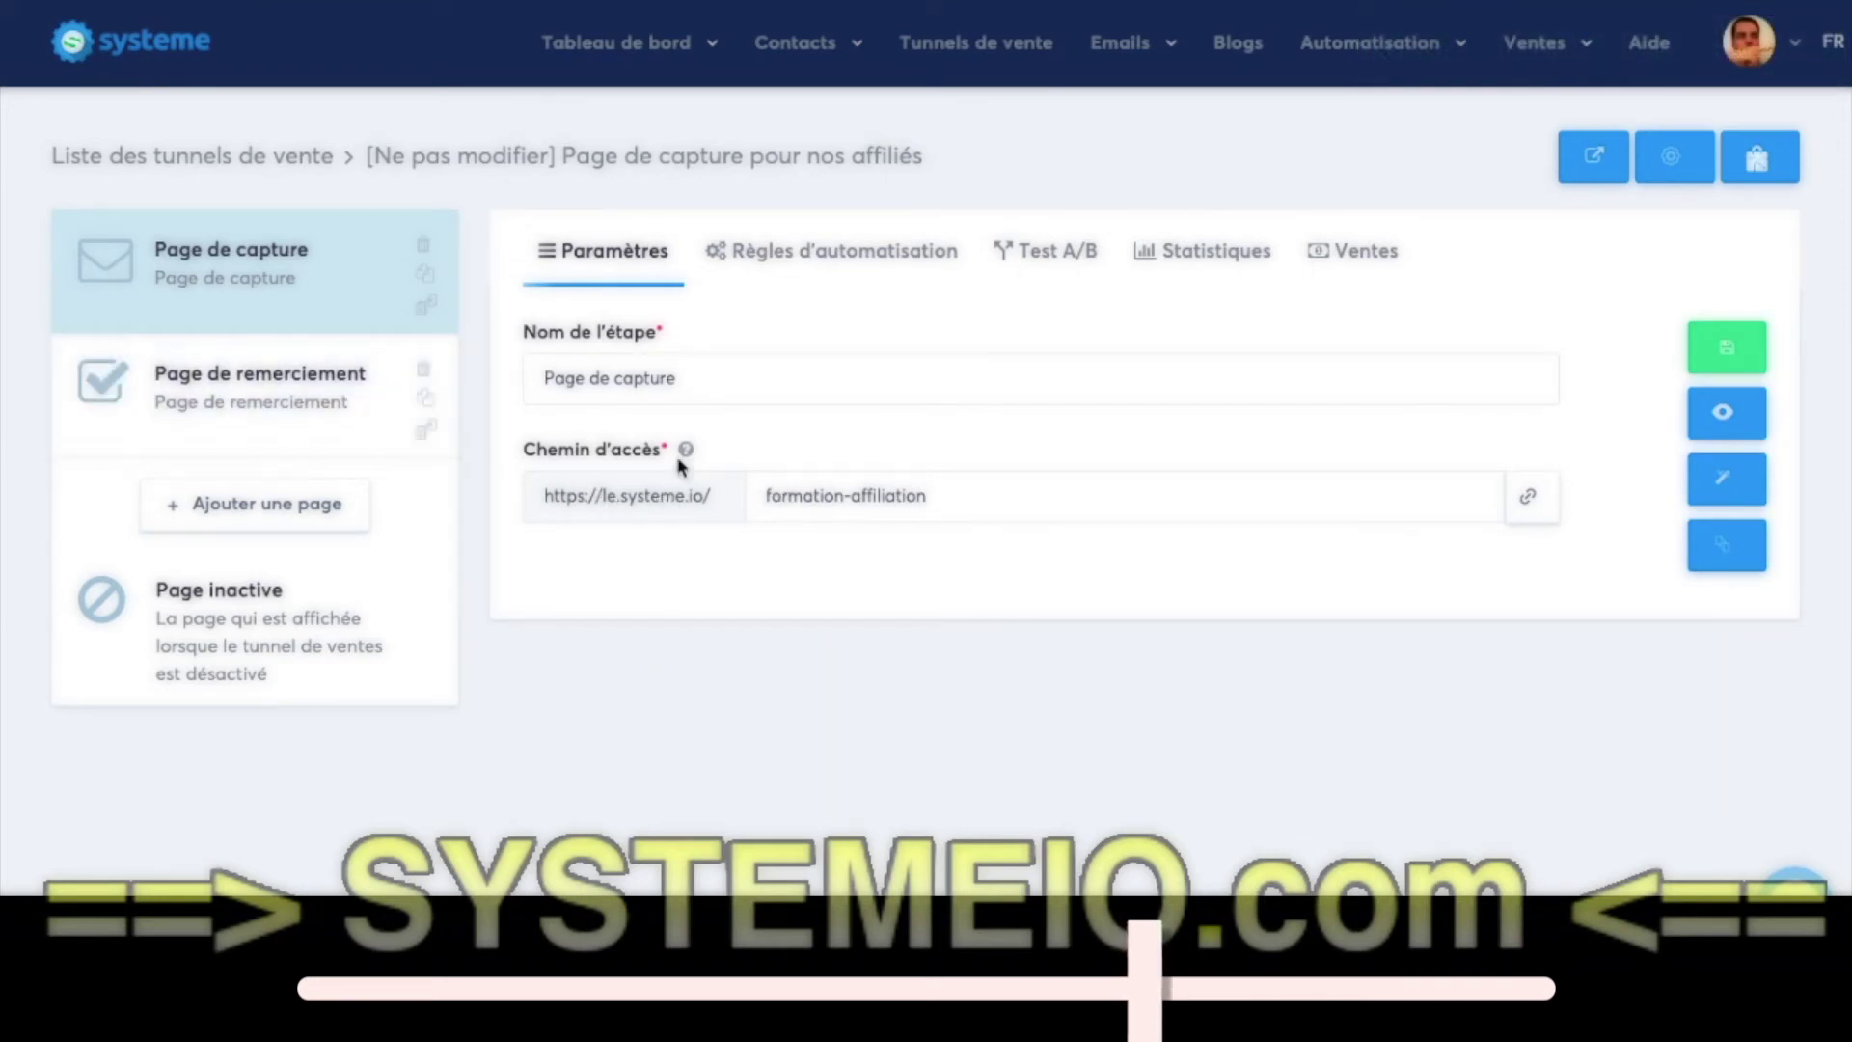
# - Replace the thank-you page path 34ad0f2f with formation-affiliation-merci and save
pyautogui.click(923, 500)
pyautogui.moveTo(923, 500); pyautogui.dragTo(729, 499)
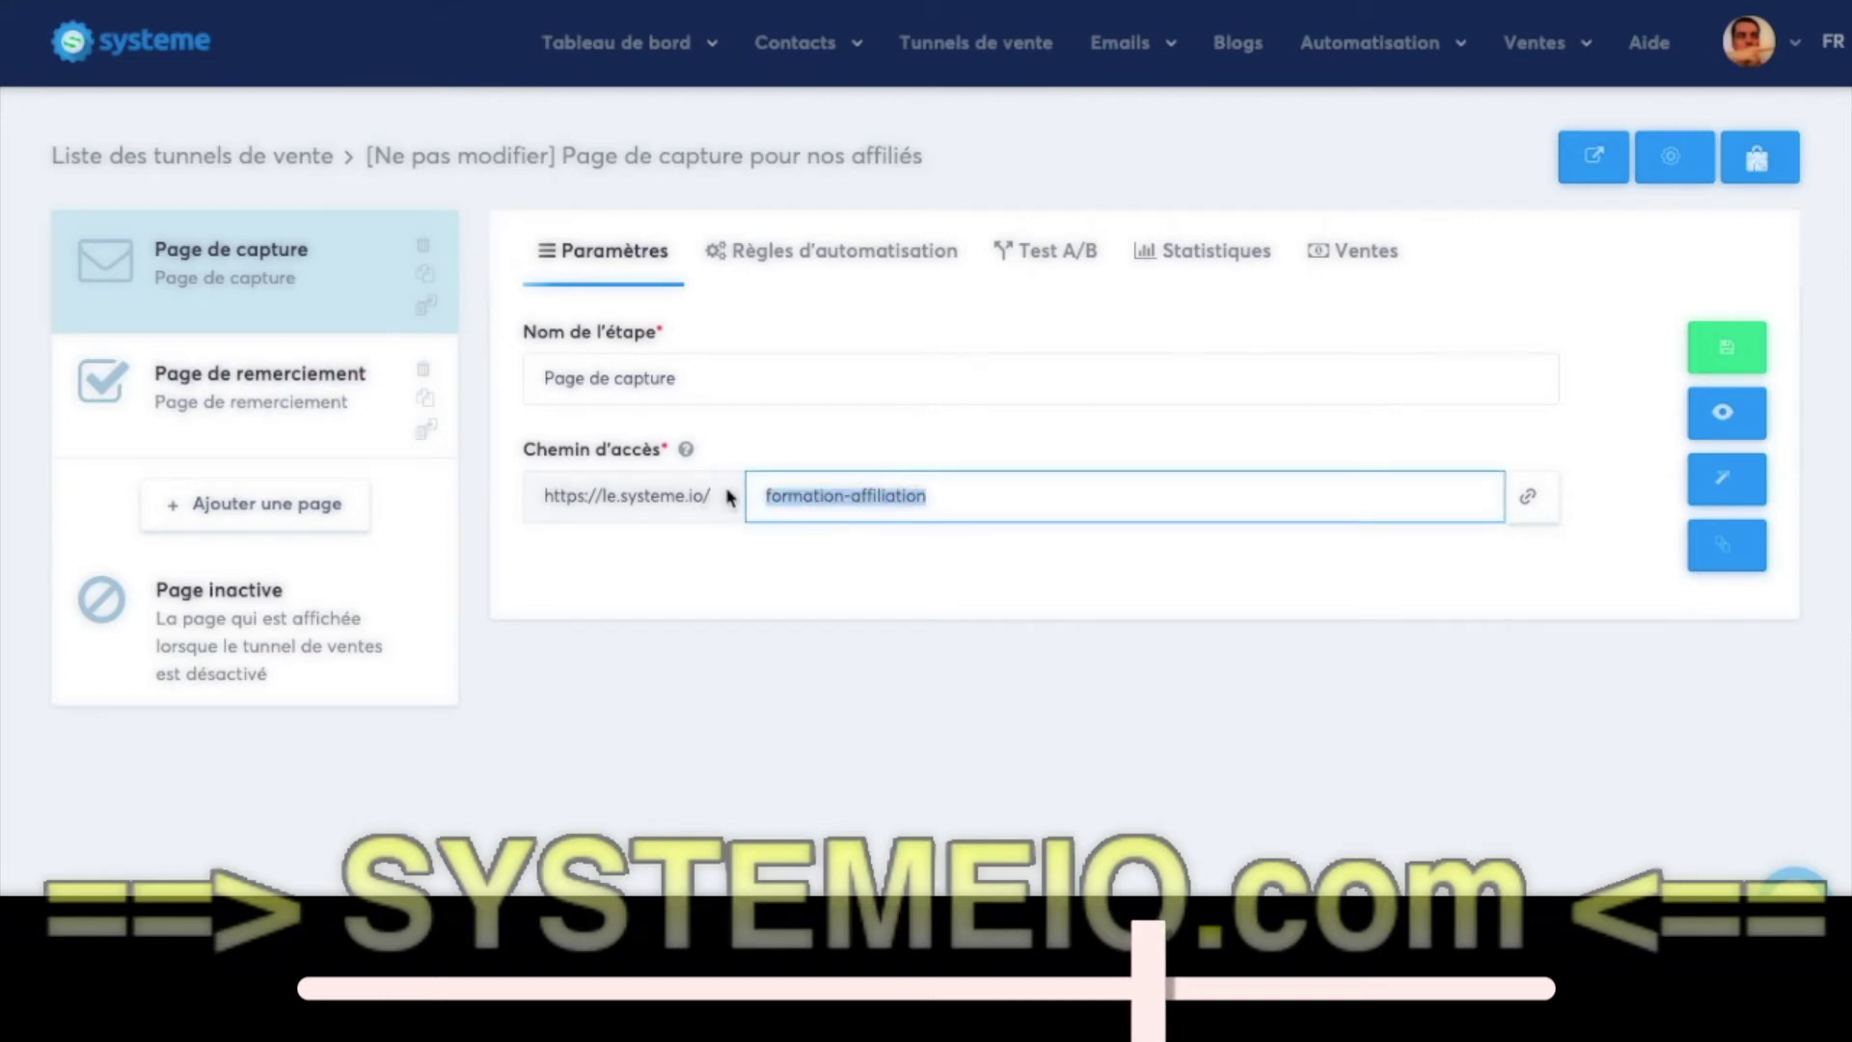
pyautogui.click(328, 410)
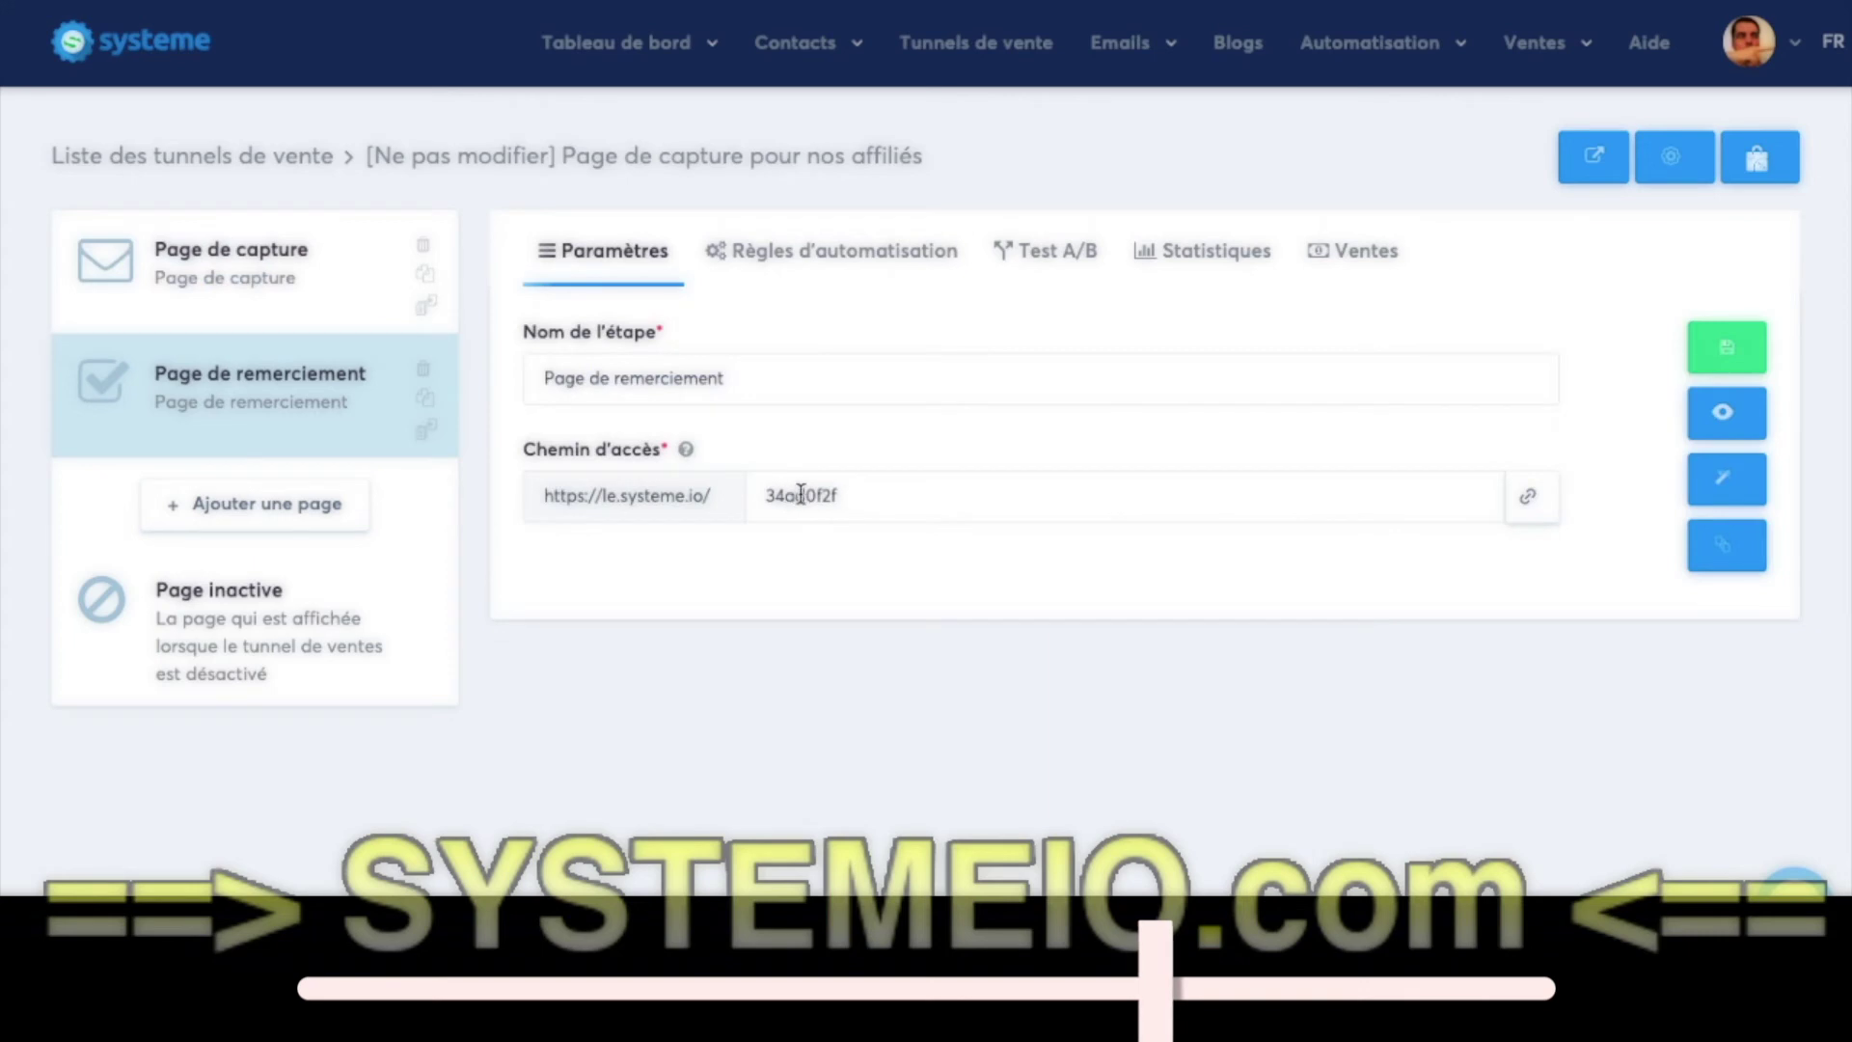
pyautogui.moveTo(855, 496); pyautogui.dragTo(731, 511)
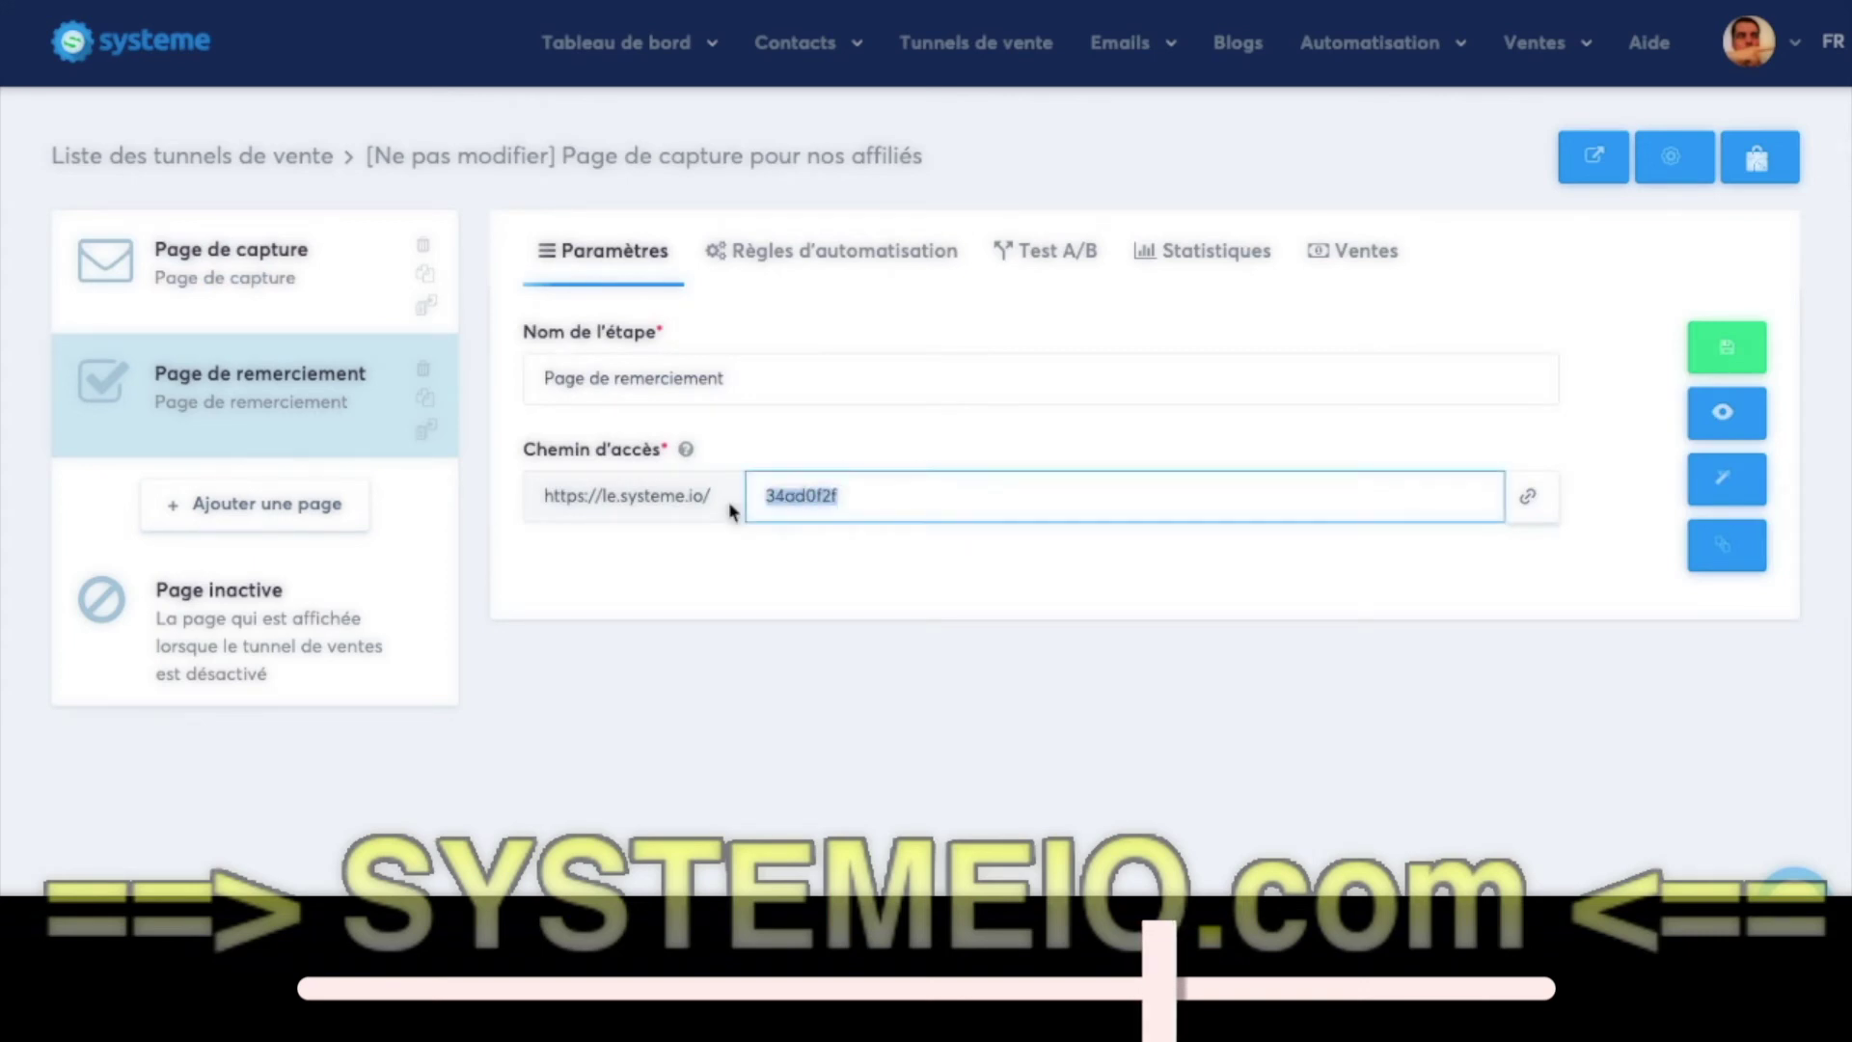
pyautogui.write('formation-affiliation')
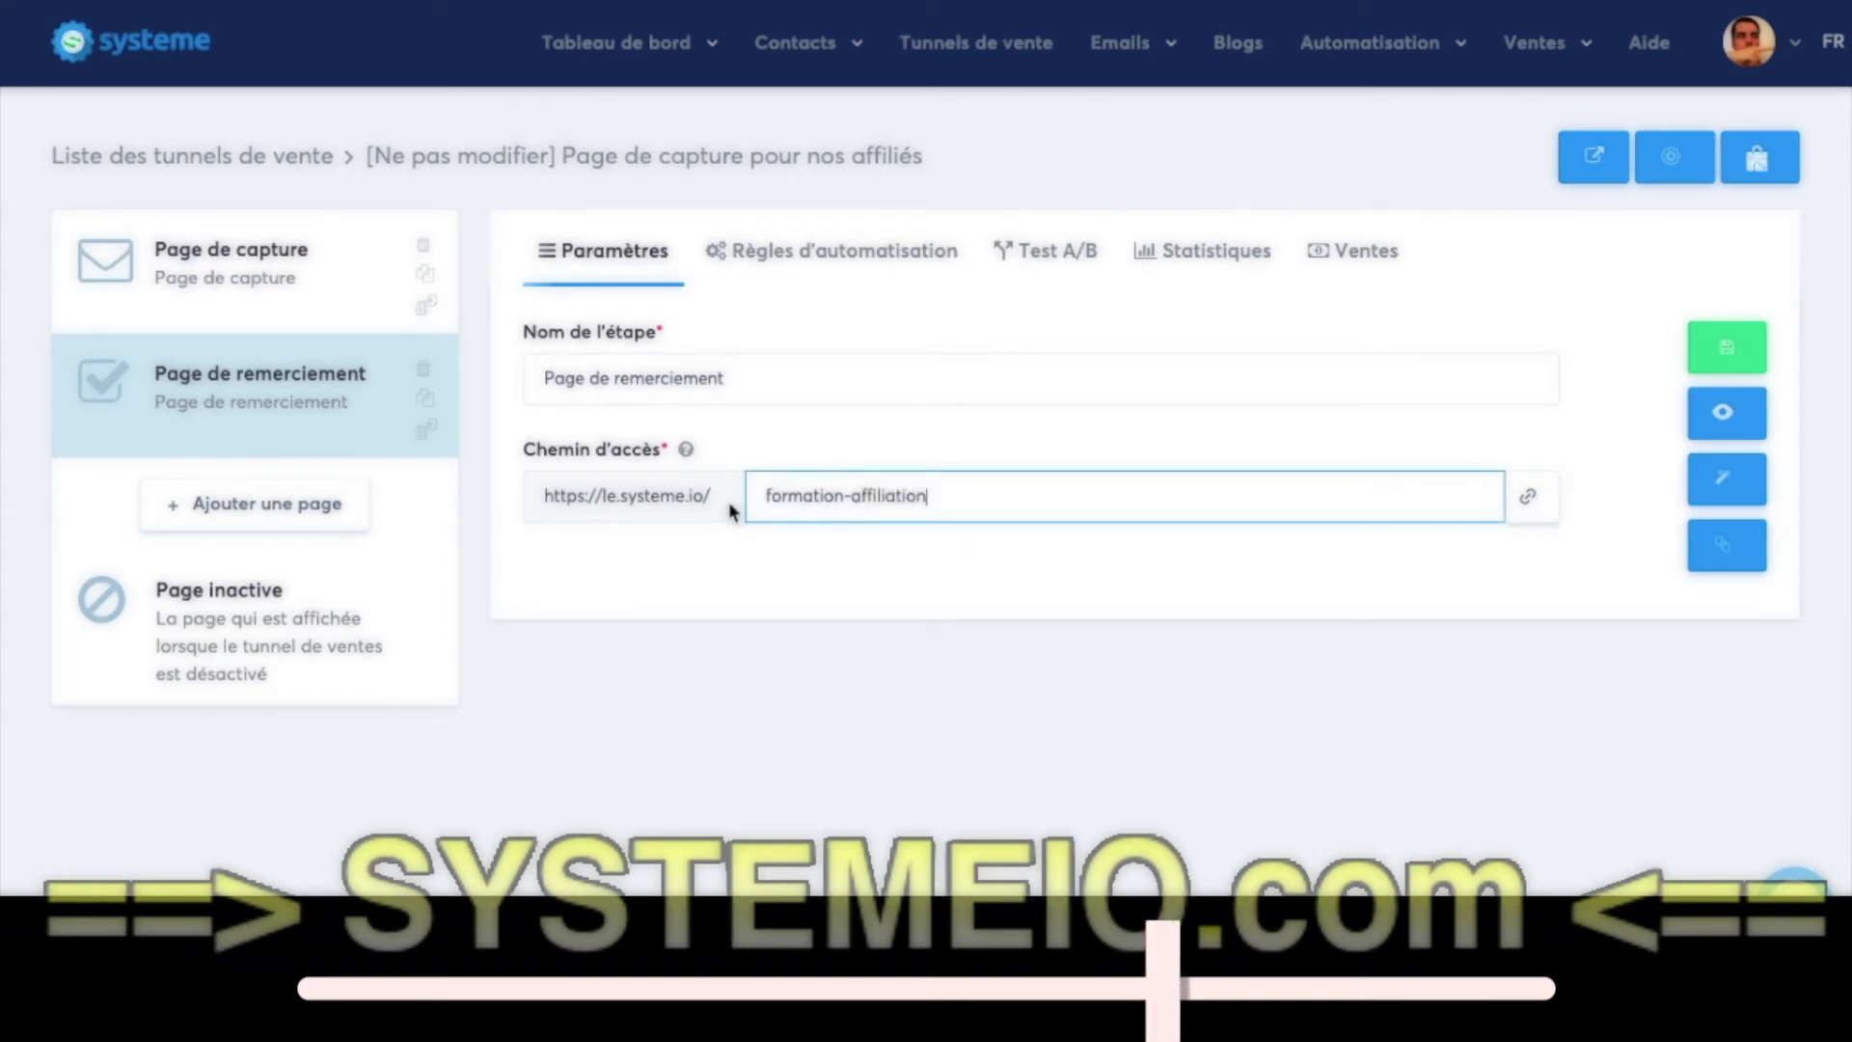
pyautogui.write('-merci')
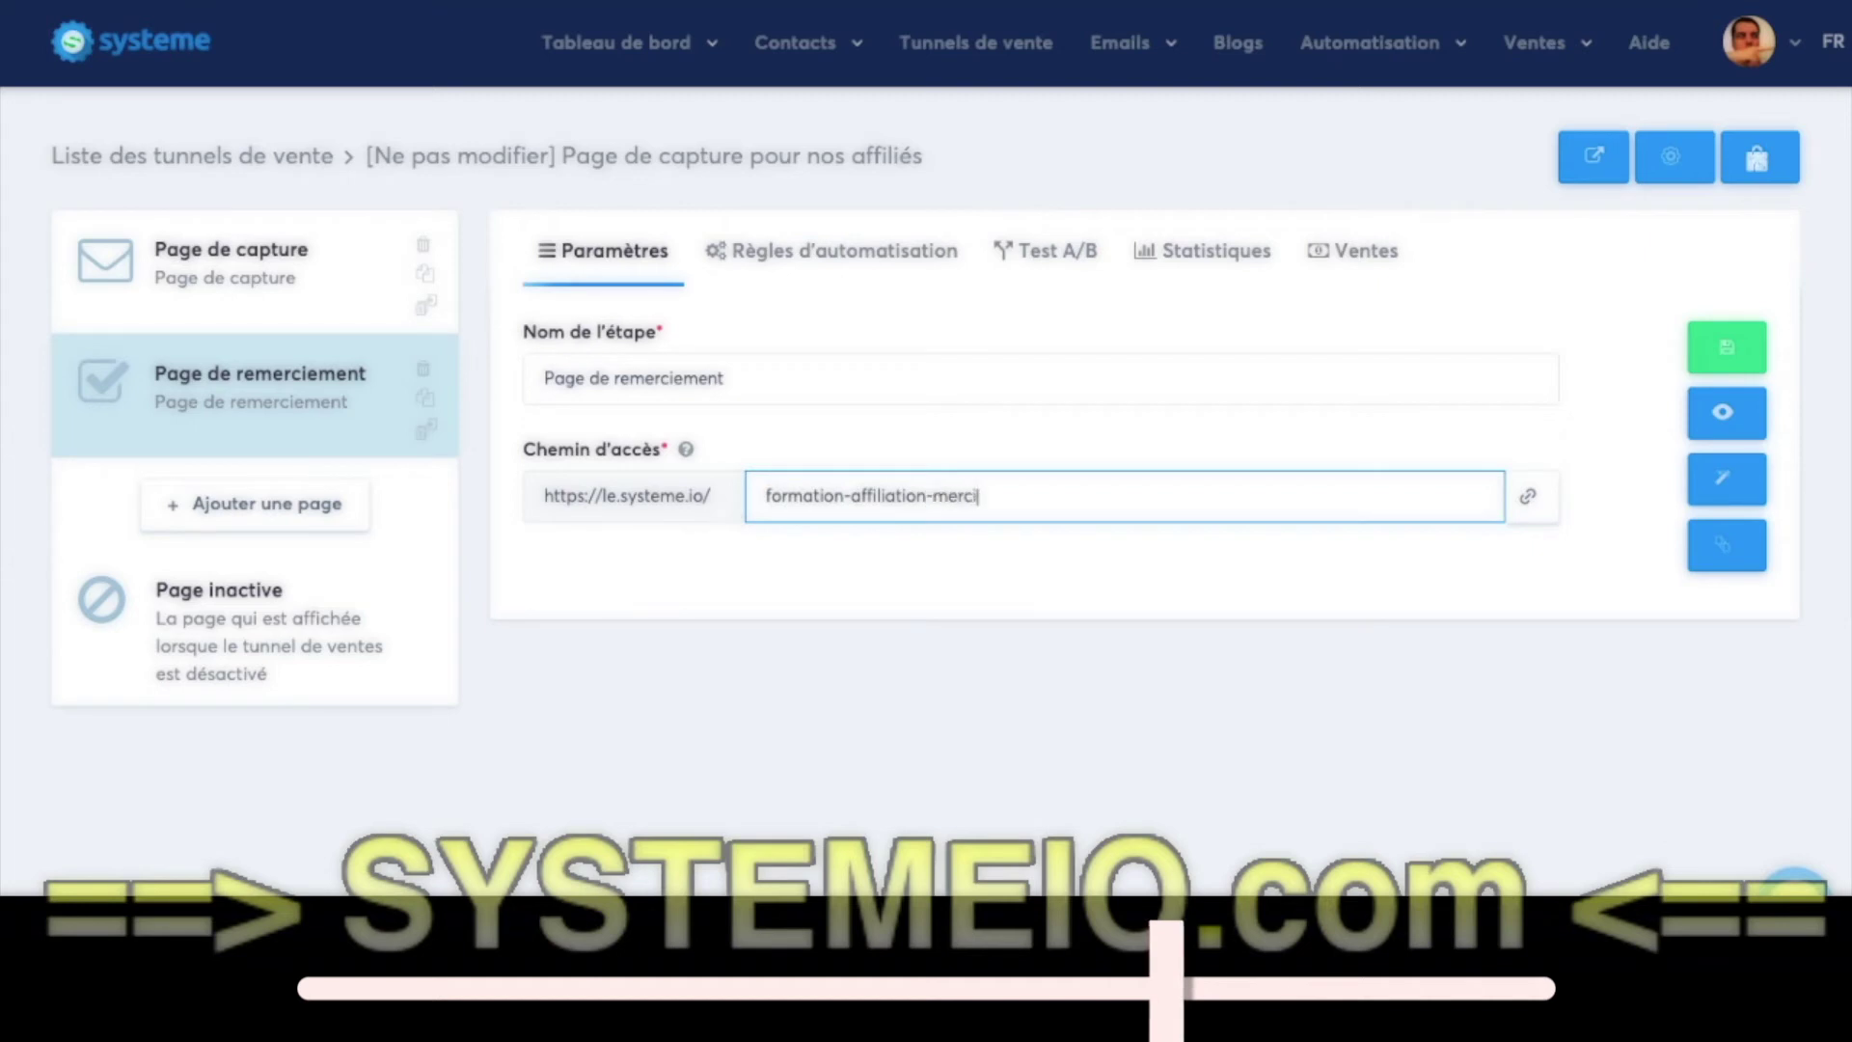
pyautogui.click(1726, 359)
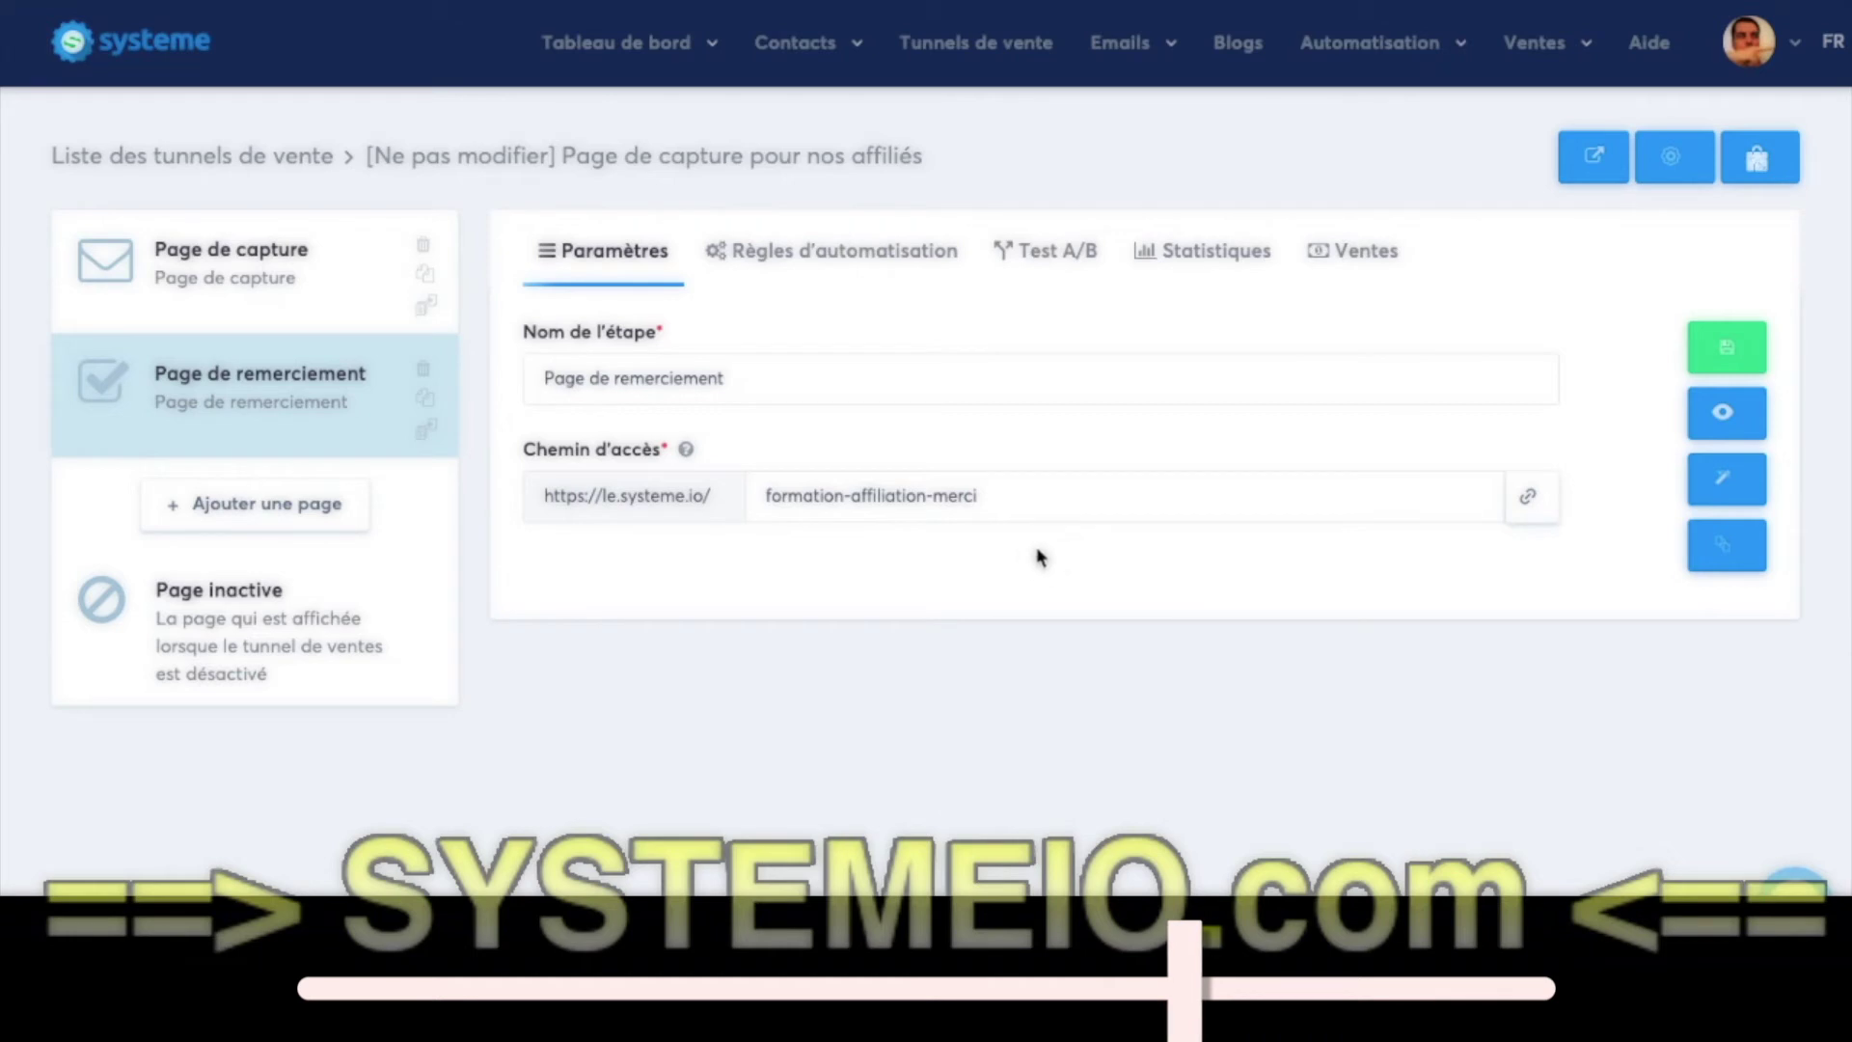
pyautogui.click(262, 287)
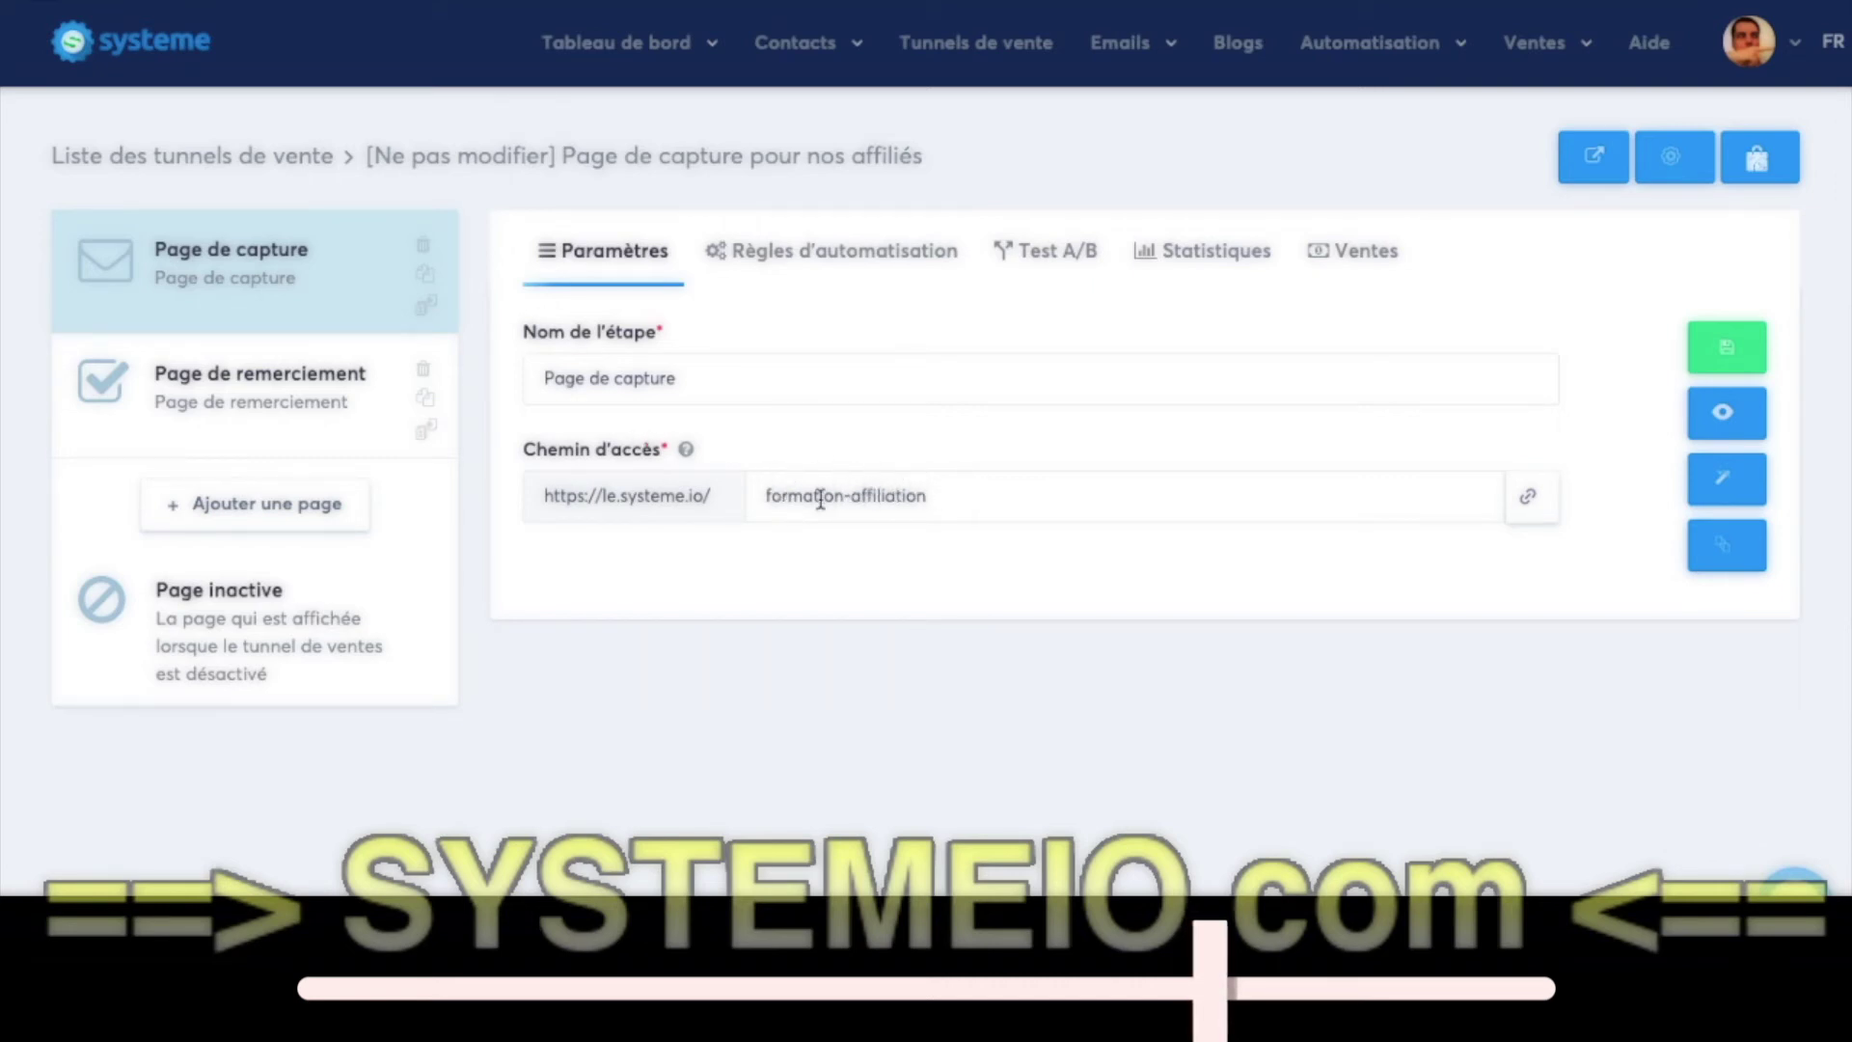
pyautogui.click(213, 393)
pyautogui.click(147, 254)
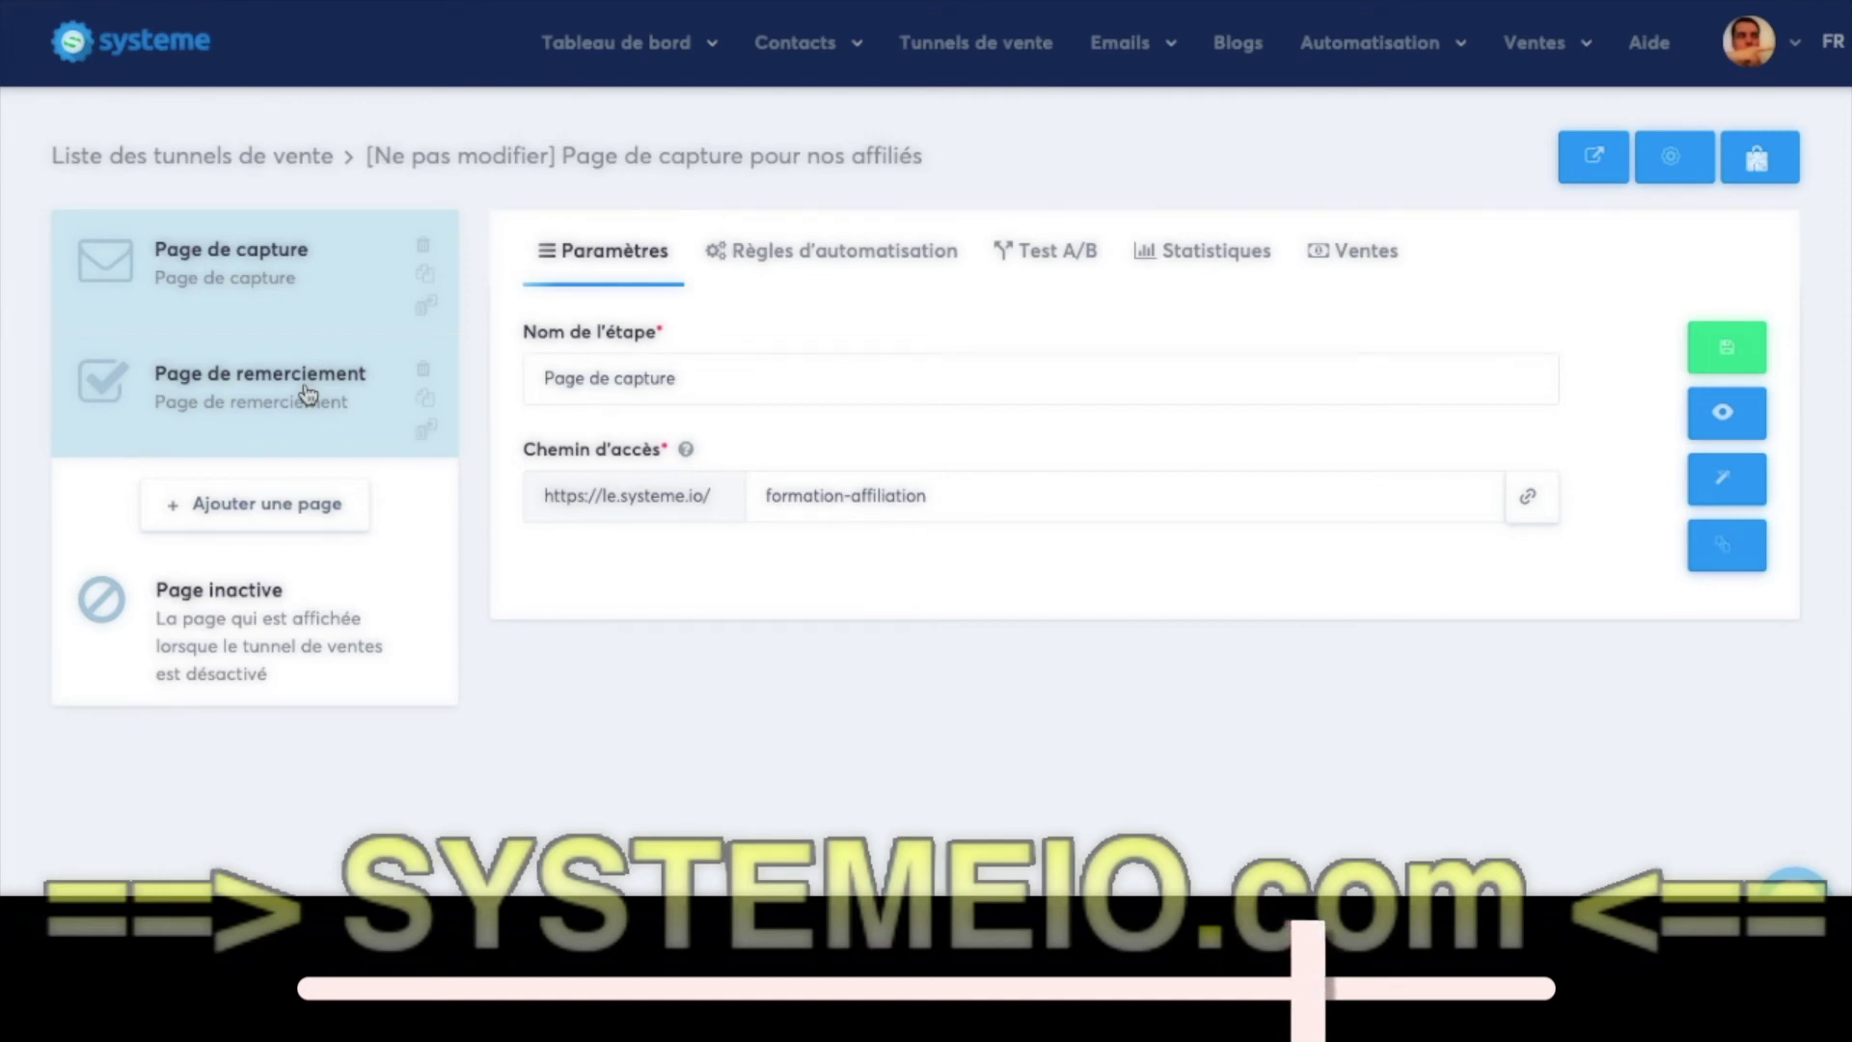
# - Show the 'Ajouter une action' choices for the capture page's optin rule
pyautogui.click(873, 257)
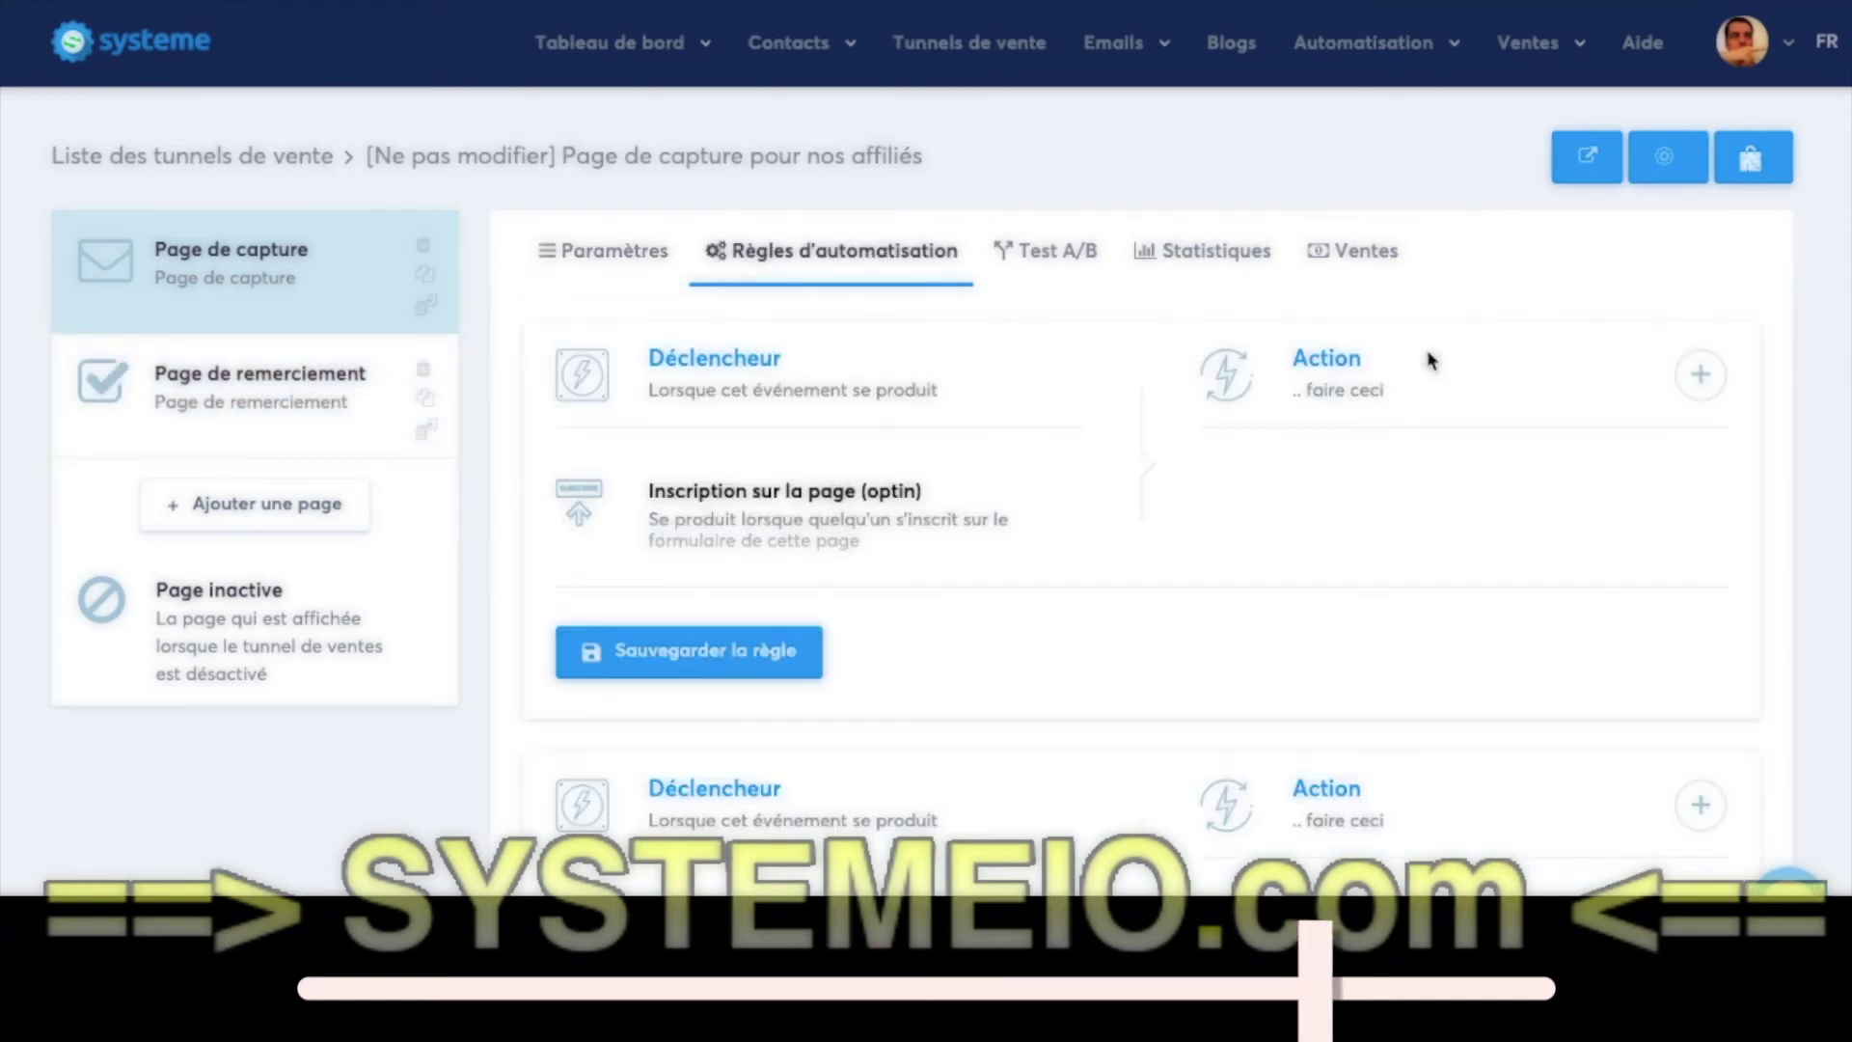
pyautogui.click(1699, 374)
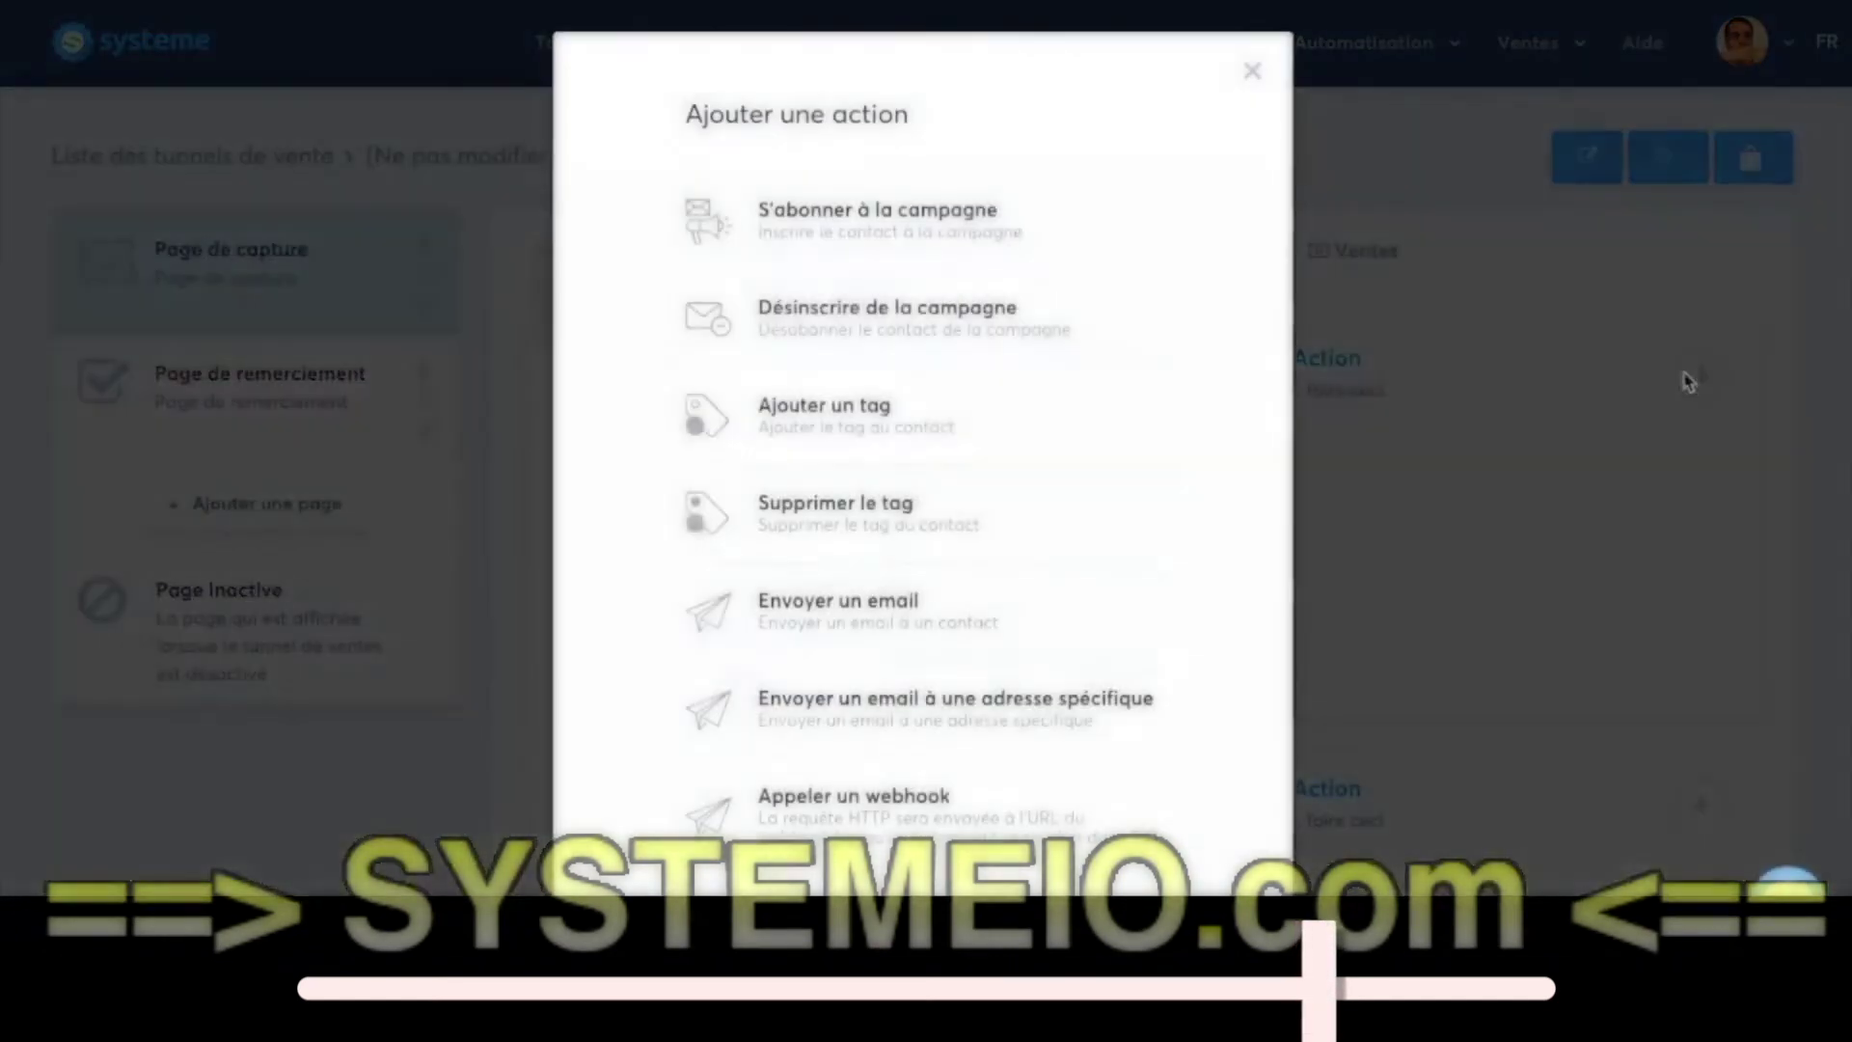